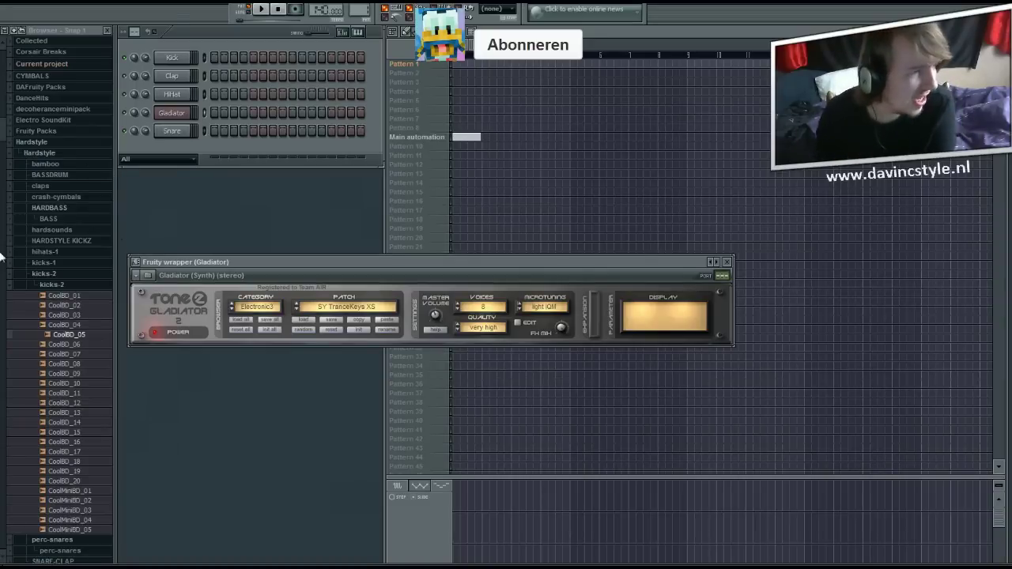
Audition the CoolBD kick samples in the Hardstyle kicks-2 folder.
drag(0, 375, 2, 117)
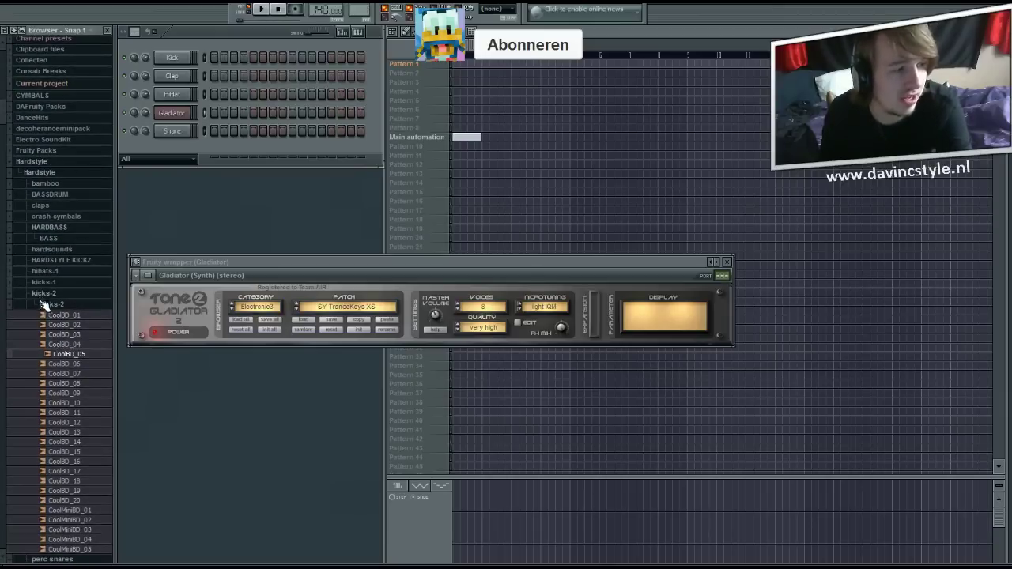
click(48, 398)
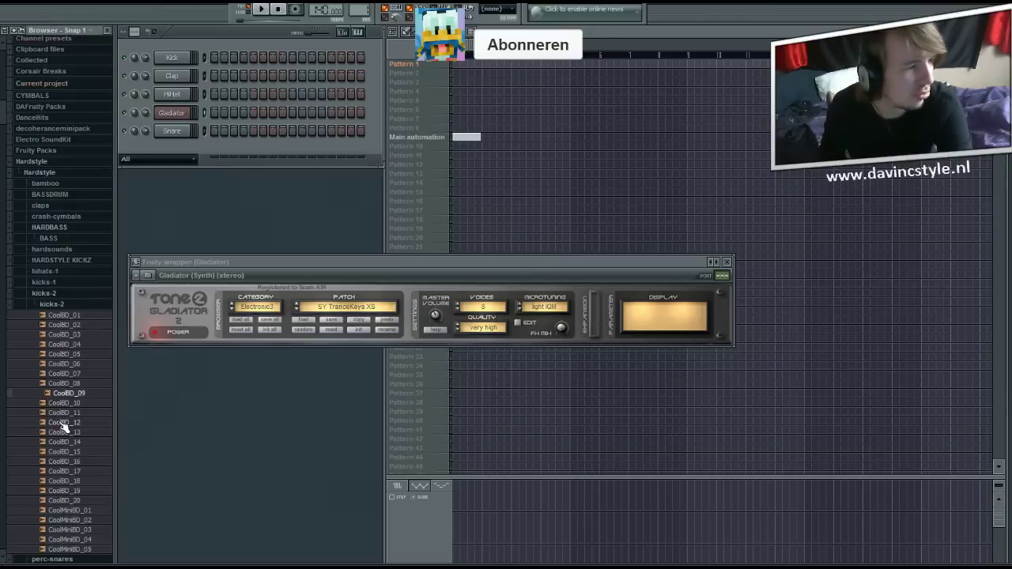
click(61, 423)
click(63, 481)
click(62, 441)
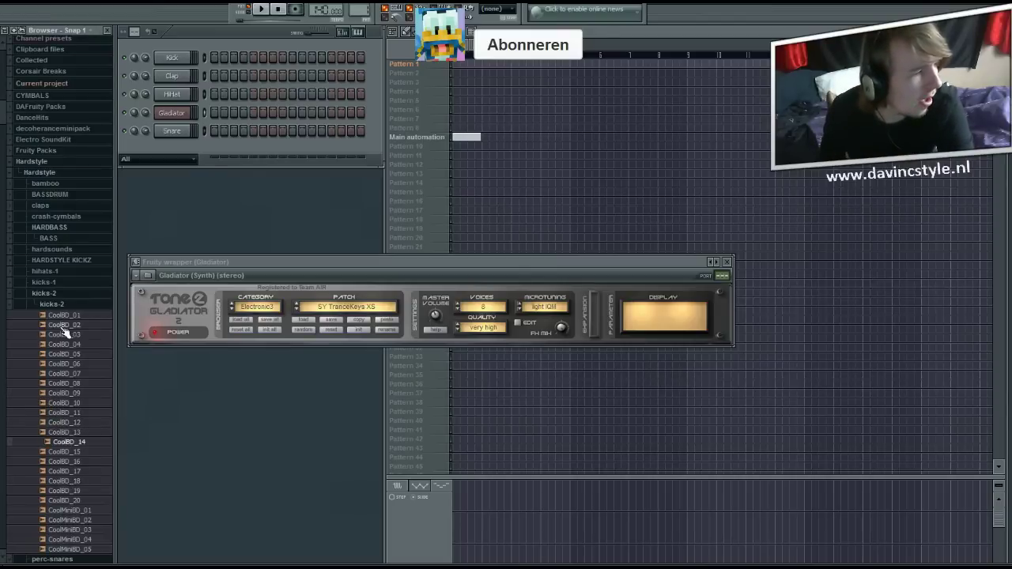
click(62, 324)
click(65, 335)
click(63, 345)
click(63, 354)
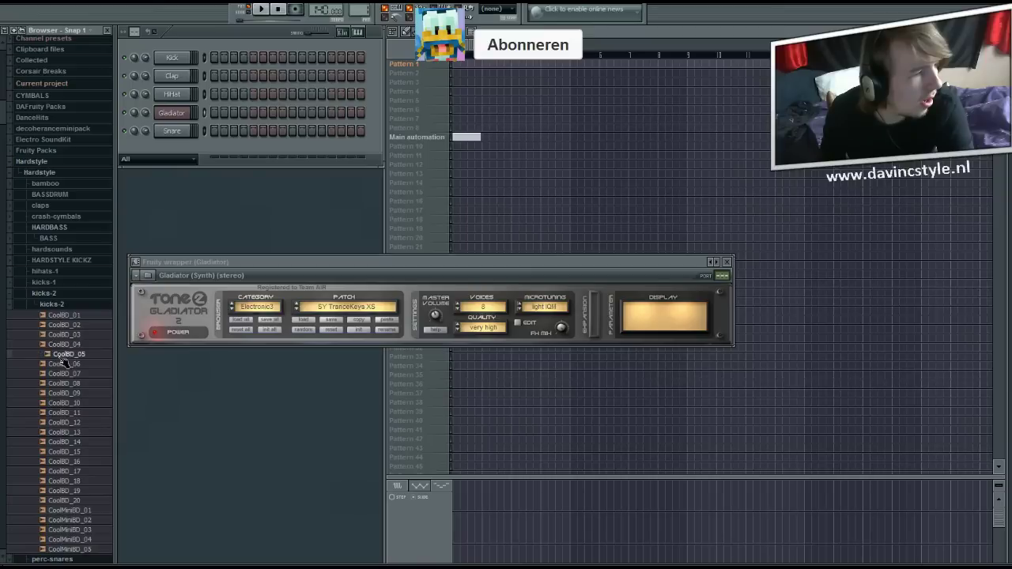
click(64, 365)
click(65, 374)
click(65, 384)
Replace the Kick channel's sample with CoolBD_09 and place hits on every fourth step across a 32-step pattern.
click(65, 394)
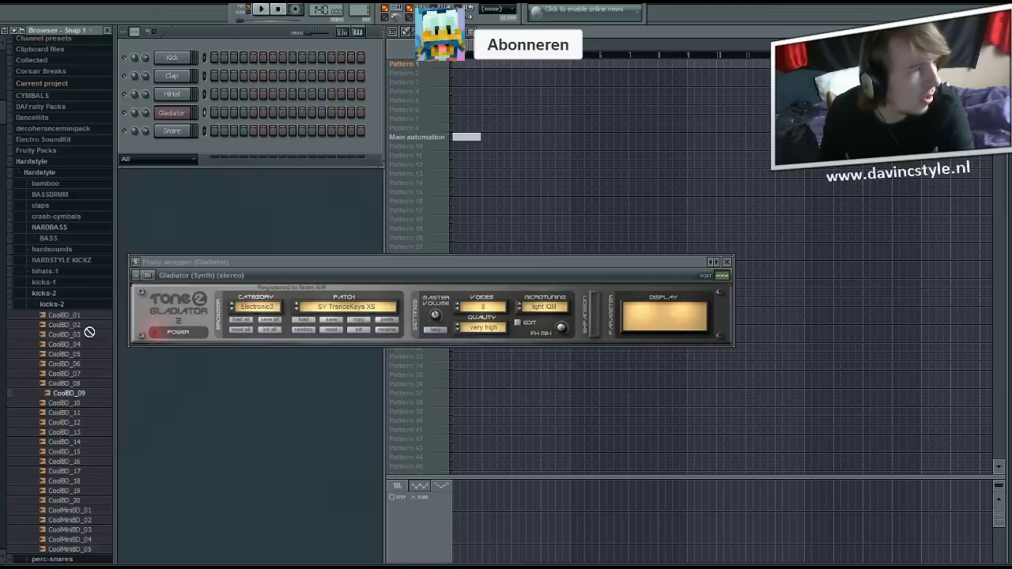
drag(90, 332, 175, 60)
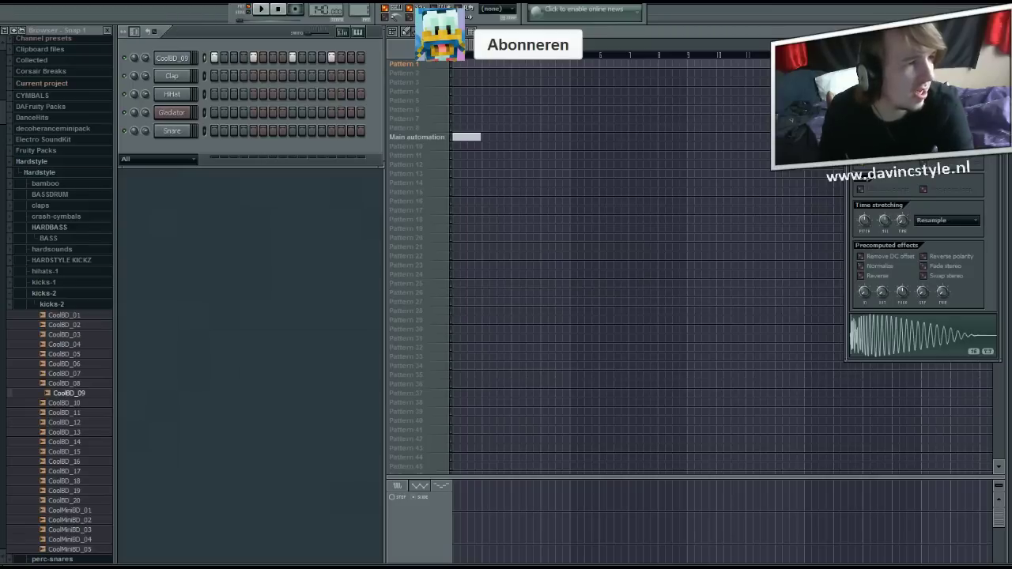
click(165, 32)
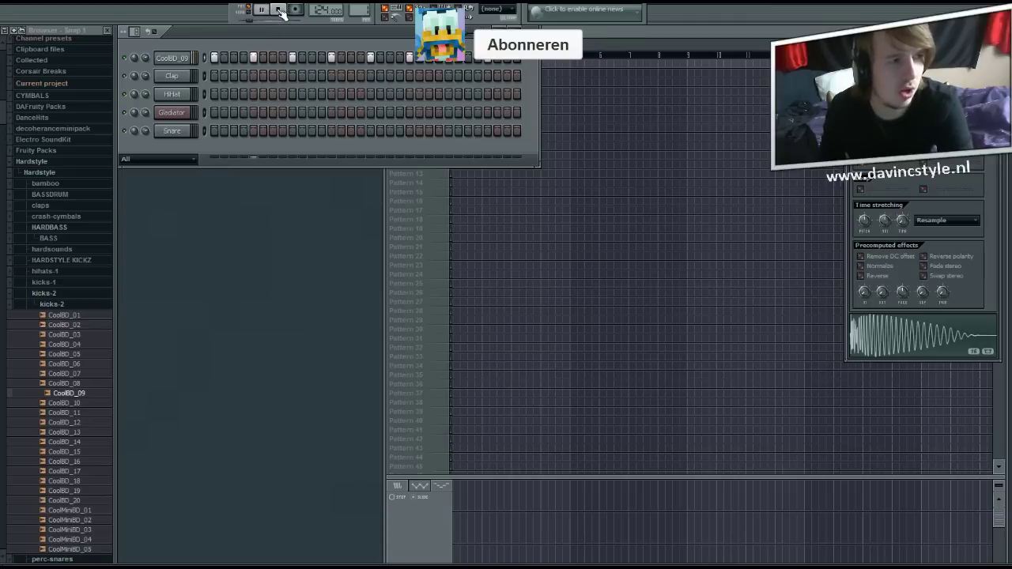
Set the tempo to 128 and play back the kick pattern to check it.
click(280, 11)
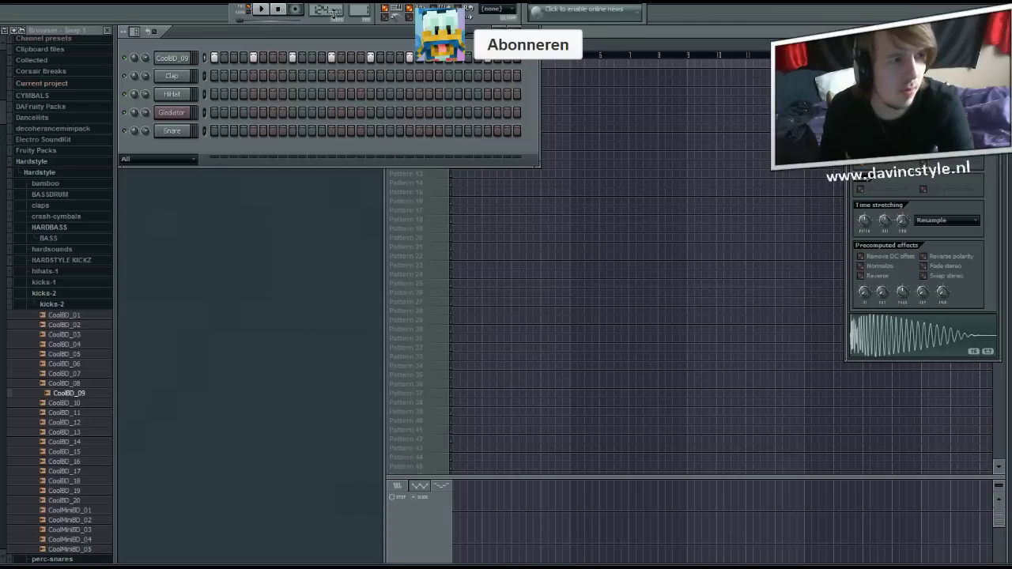
click(261, 8)
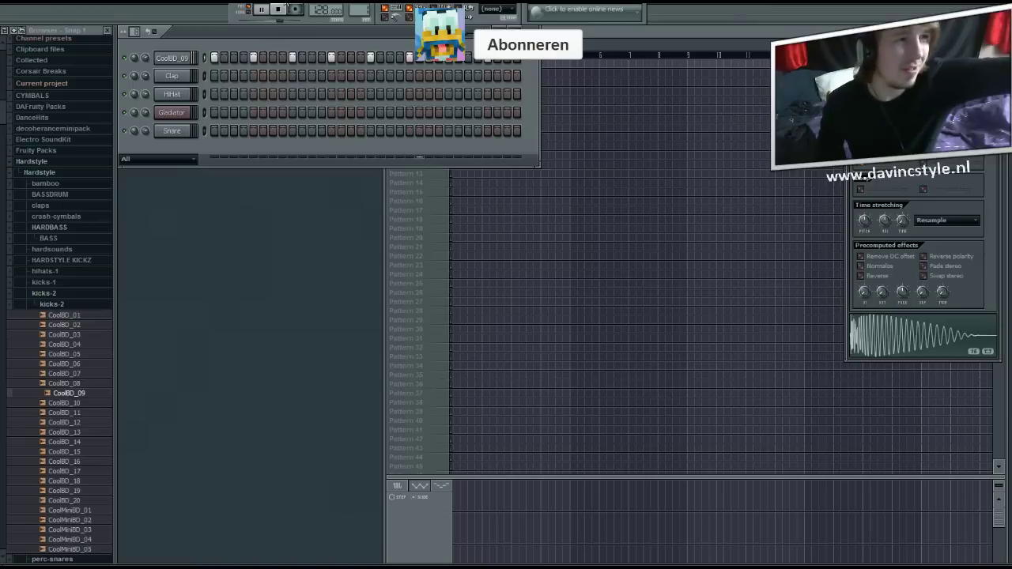
click(281, 9)
Replace the Clap channel's sample with CoolClap_03 from the Hardstyle claps folder and place hits on steps 5, 13, 21 and 29.
click(45, 293)
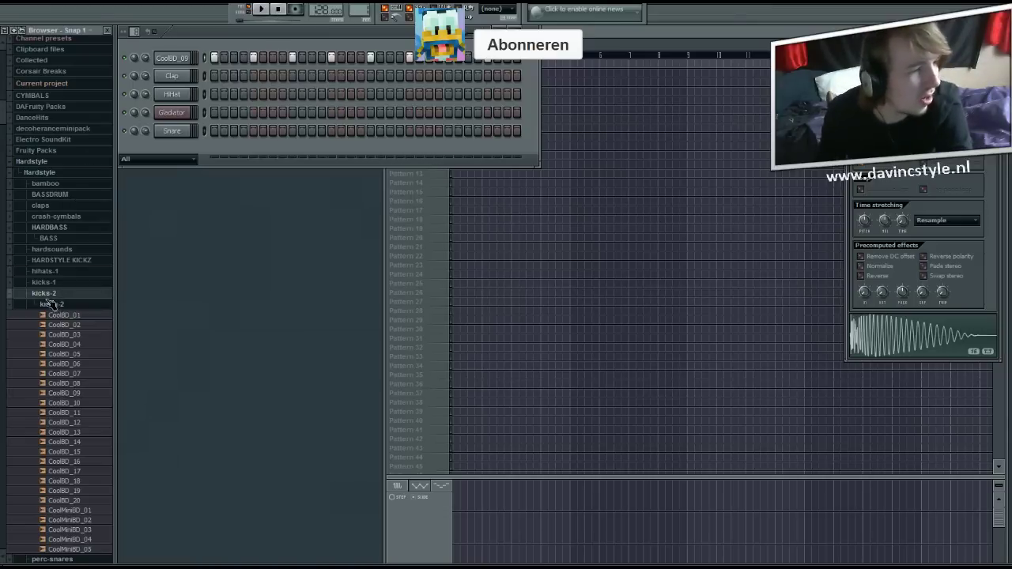
click(52, 305)
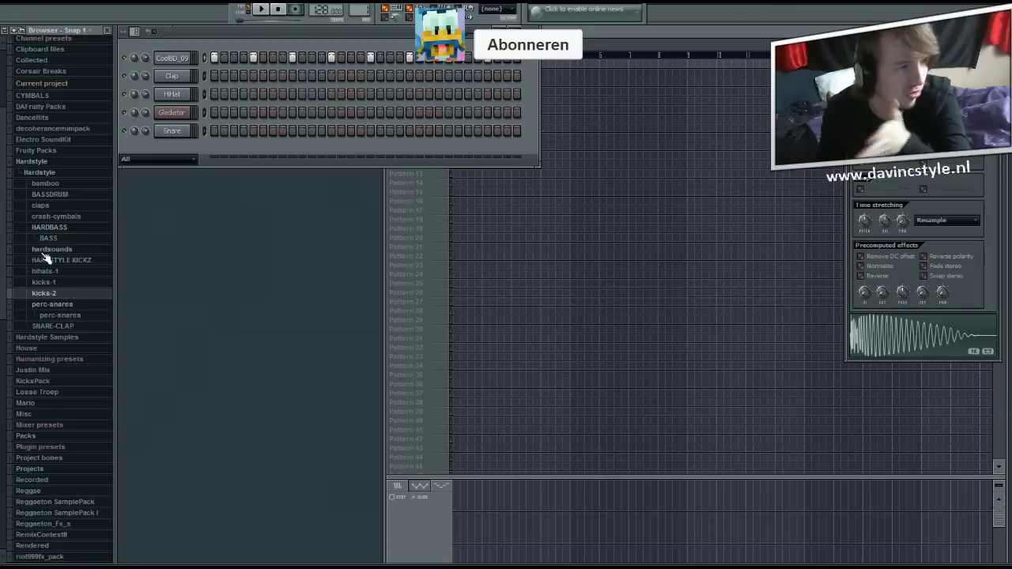
click(43, 207)
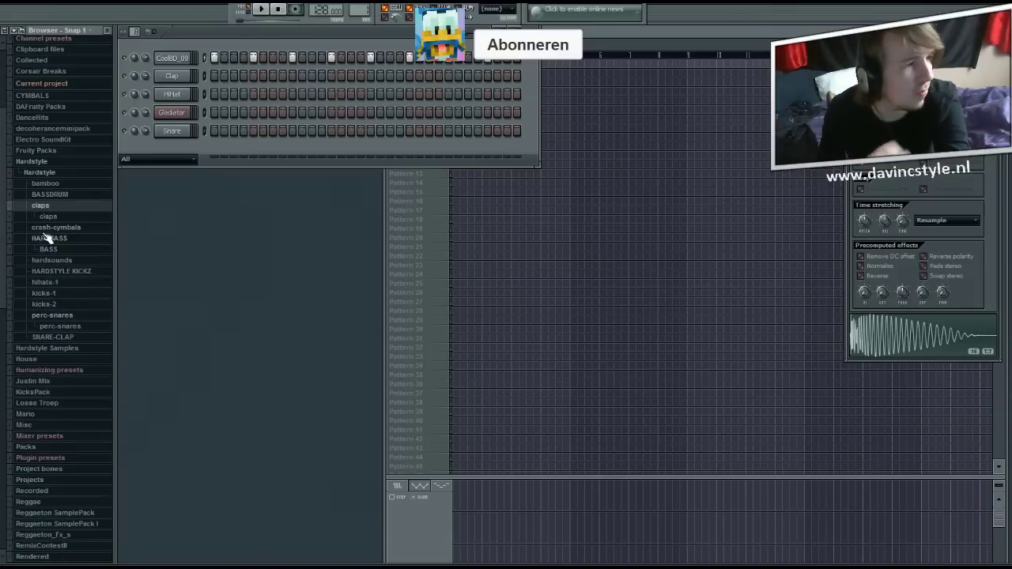
click(44, 216)
click(68, 258)
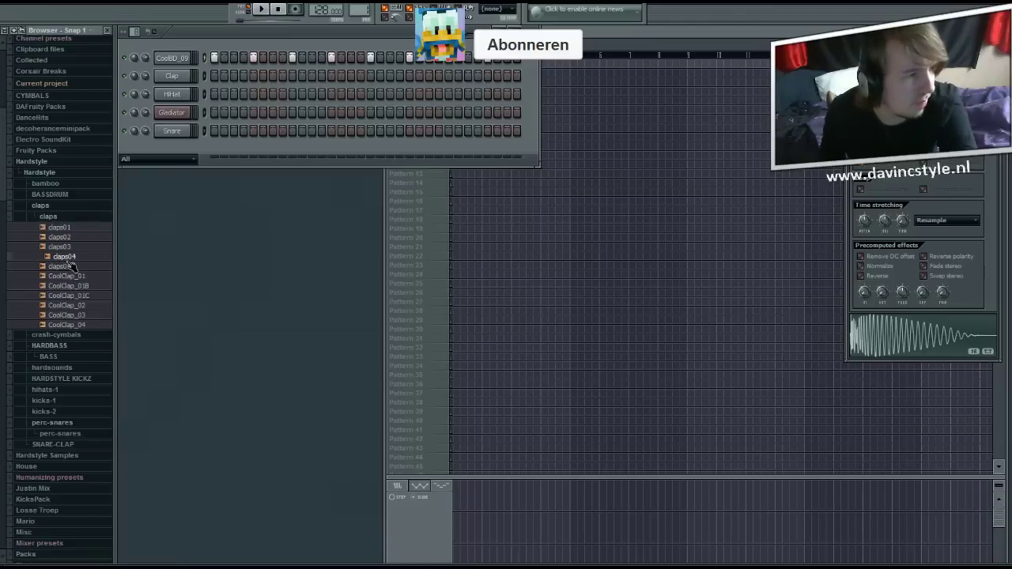
click(67, 230)
click(68, 295)
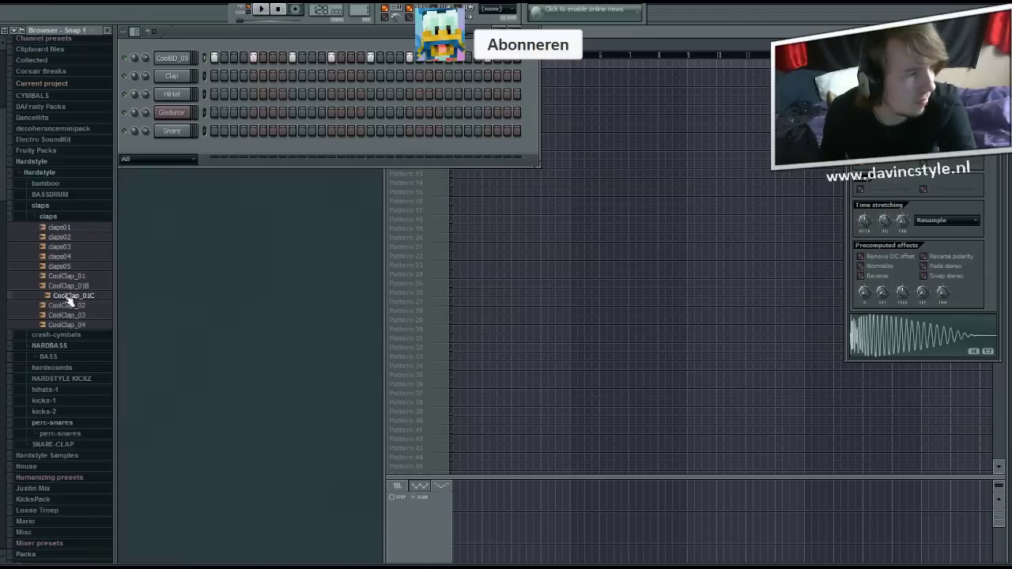
click(67, 315)
drag(67, 321, 173, 76)
click(253, 76)
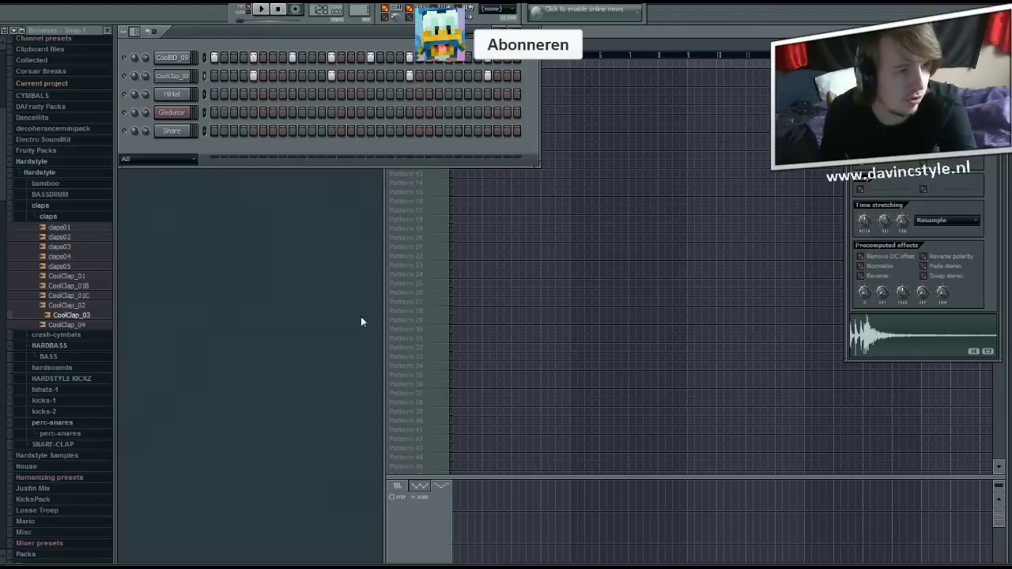
Audition several snare samples in the Hardstyle SNARE-CLAP folder.
click(40, 205)
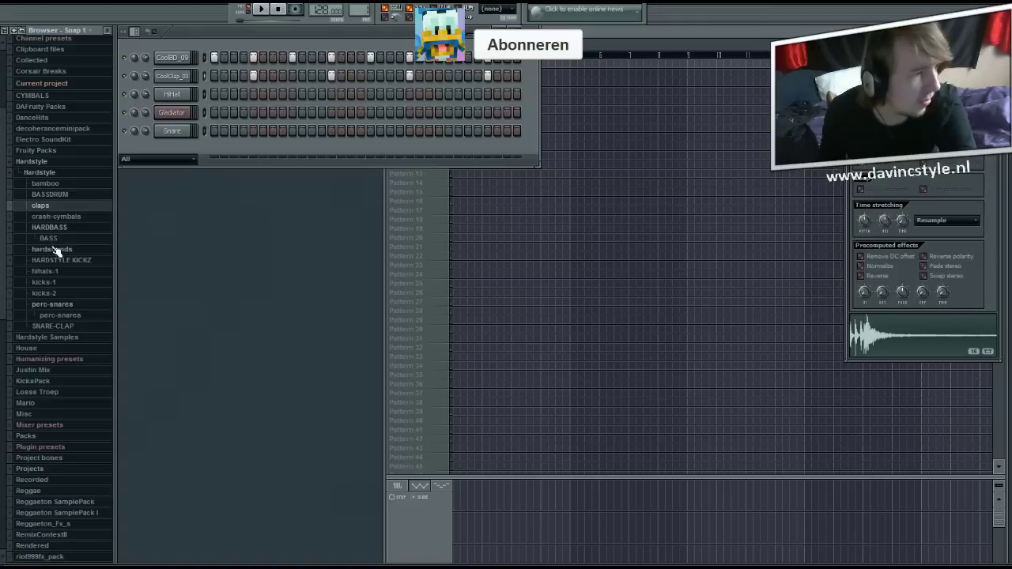
click(52, 326)
click(61, 337)
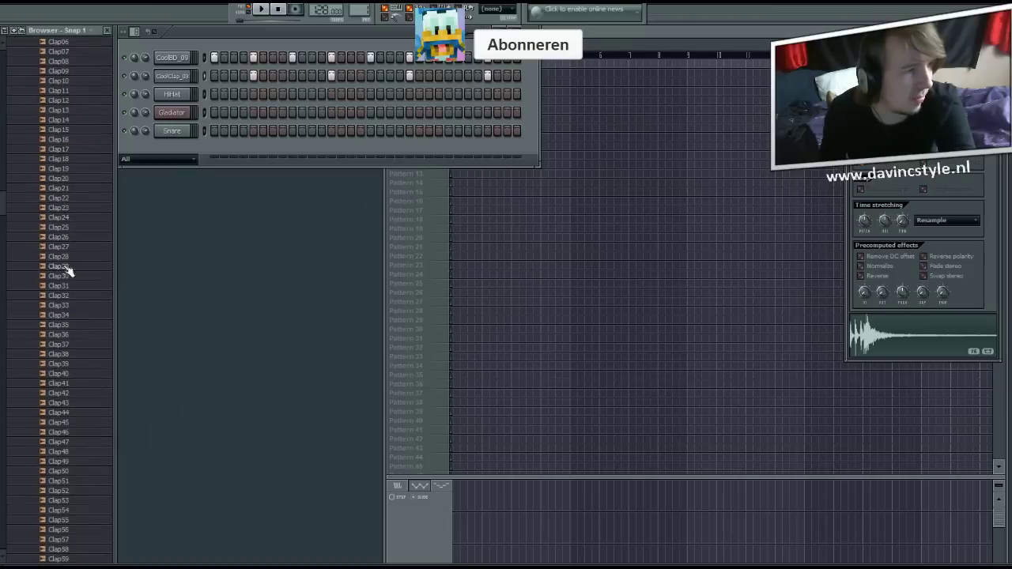
scroll(70, 396, down, 15)
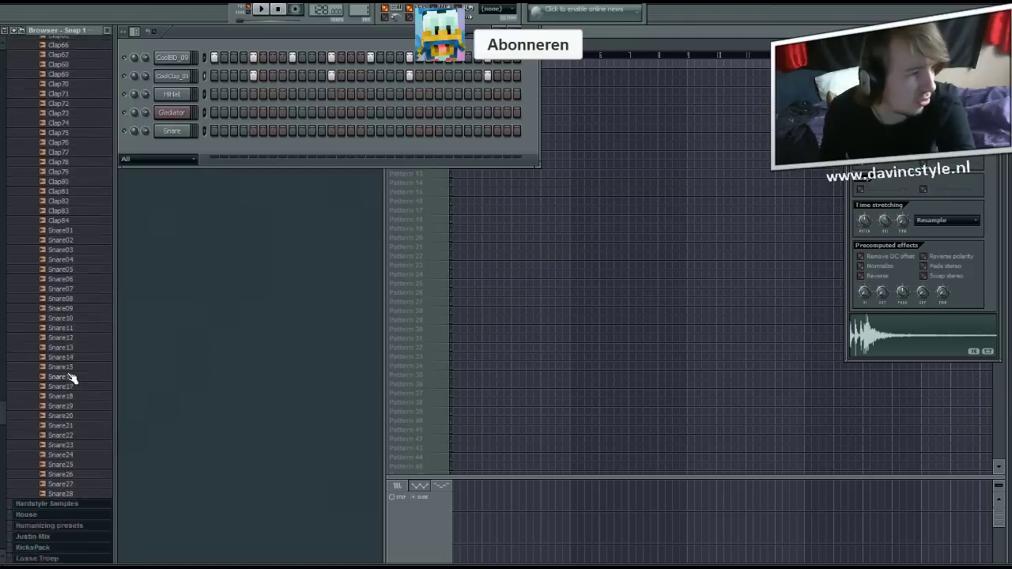
click(71, 297)
click(70, 363)
click(71, 403)
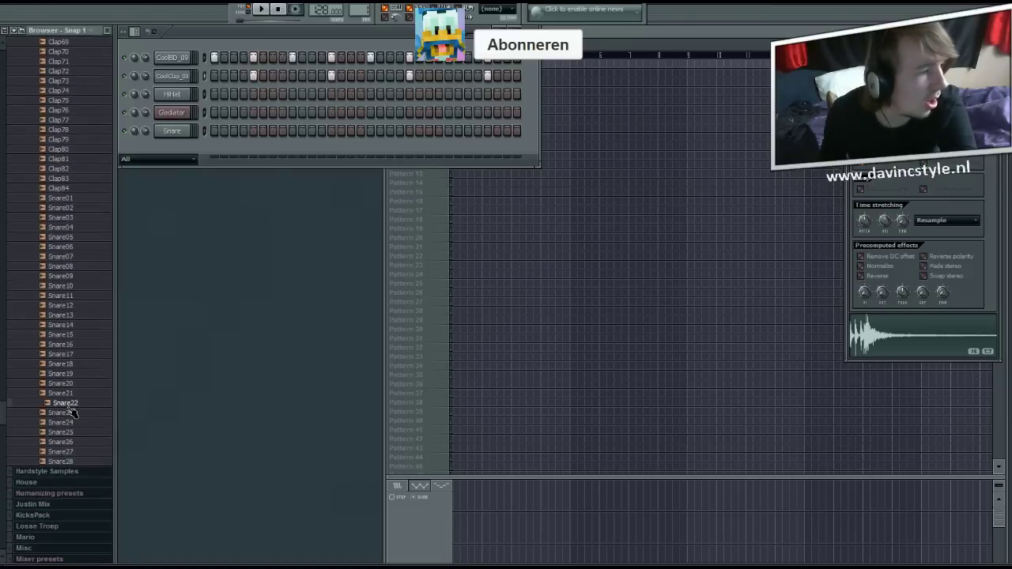
click(71, 432)
scroll(87, 411, up, 10)
scroll(94, 356, up, 15)
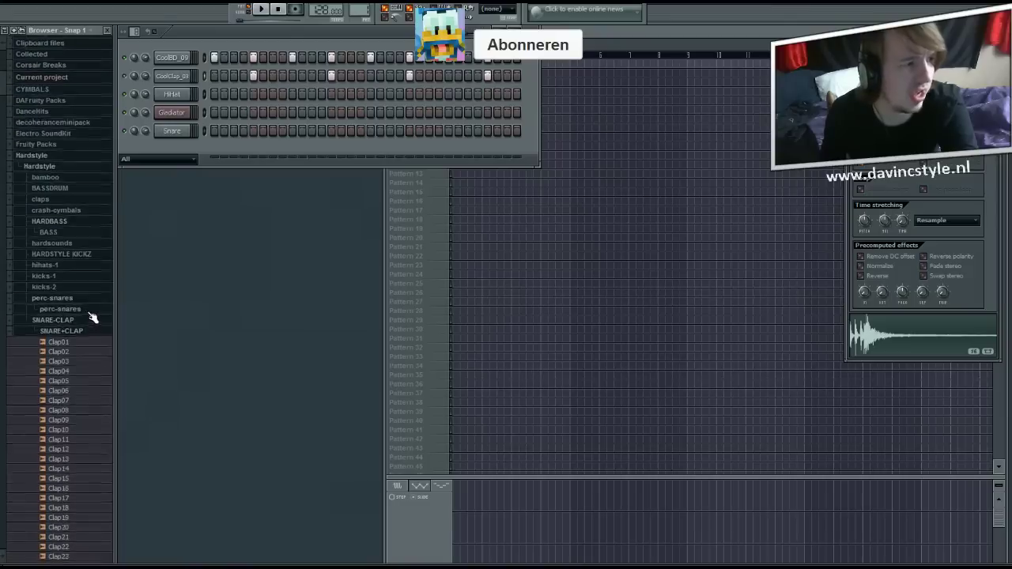
Audition the VEH1 Percussive samples in the VEH1 Percussion folder of Samples en Beats.
scroll(47, 269, down, 20)
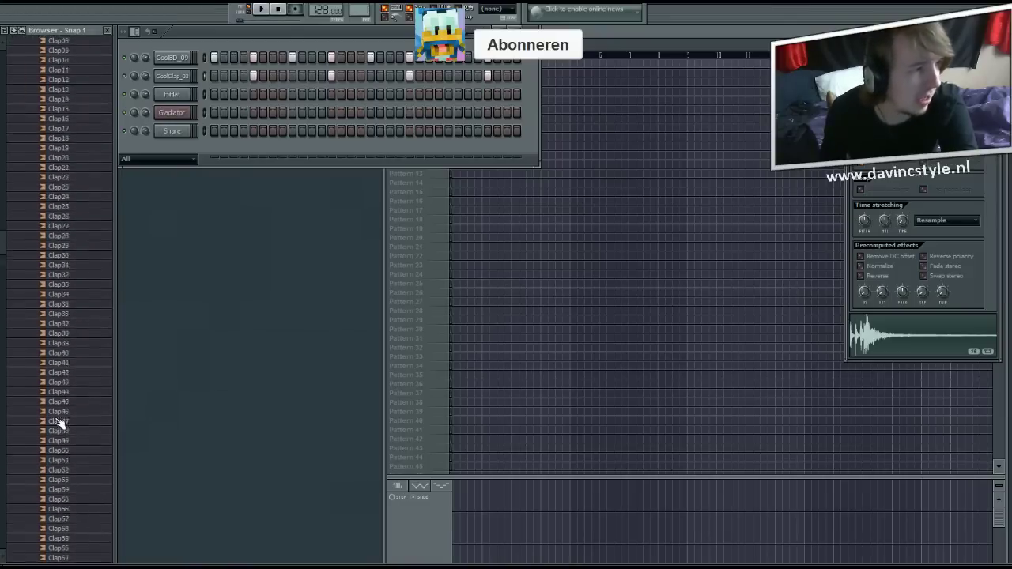
scroll(48, 410, down, 5)
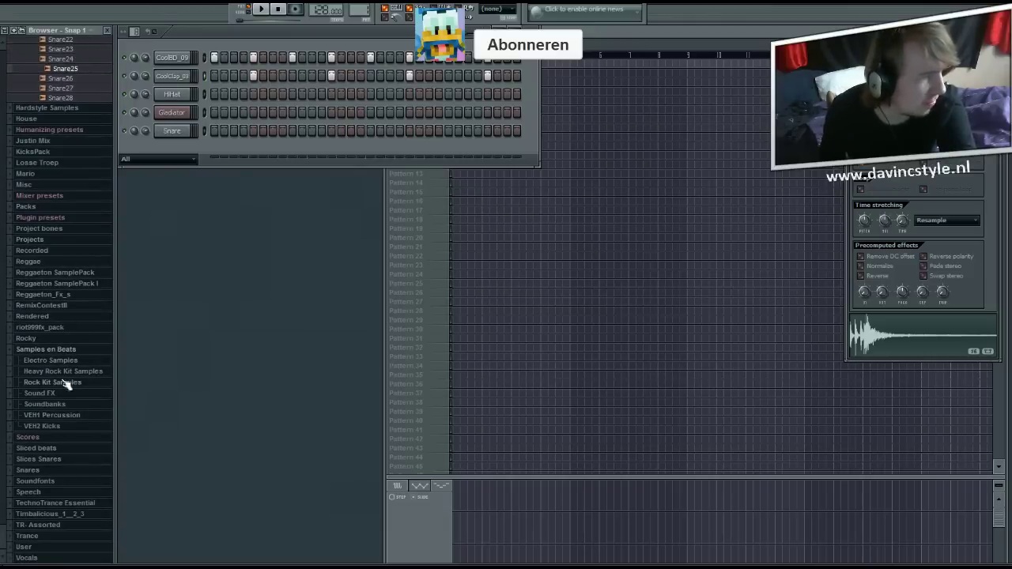
click(54, 415)
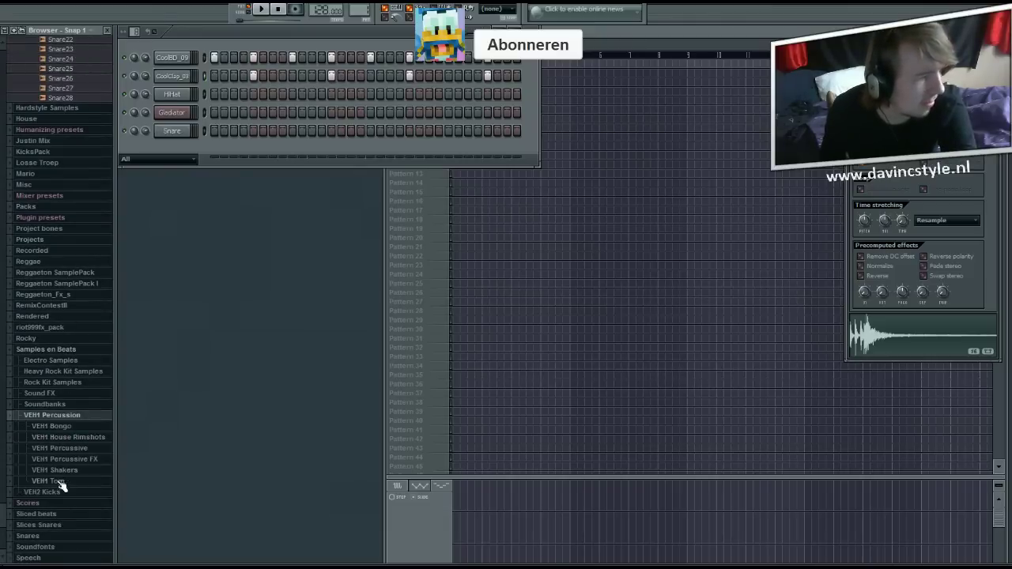
click(63, 448)
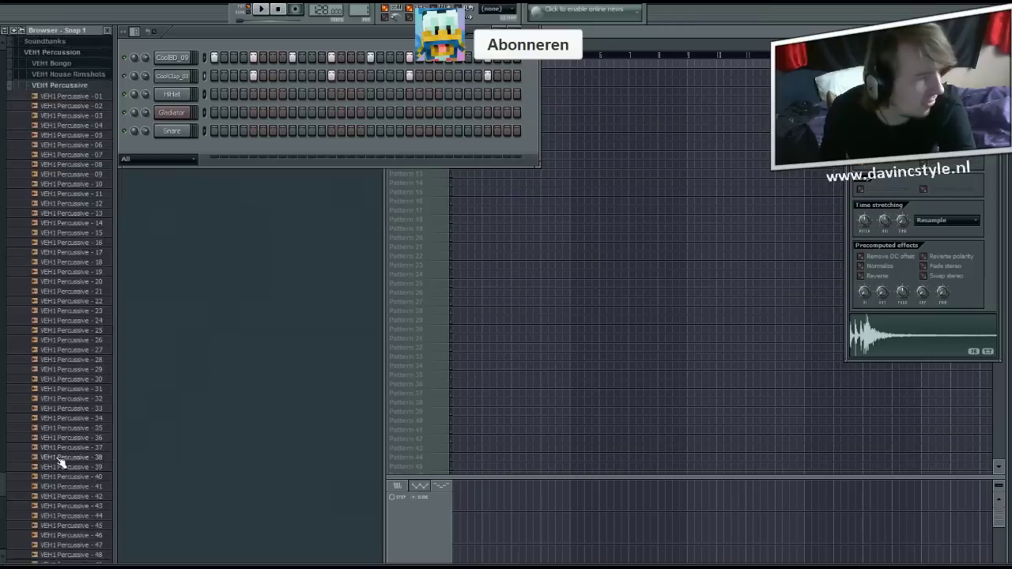
scroll(74, 309, up, 5)
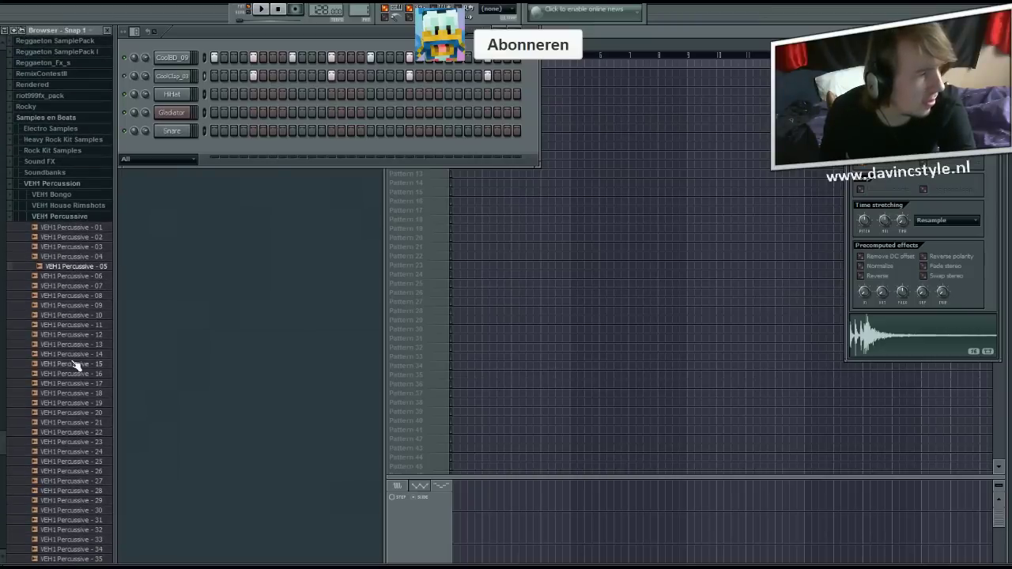
click(75, 364)
click(75, 326)
click(69, 306)
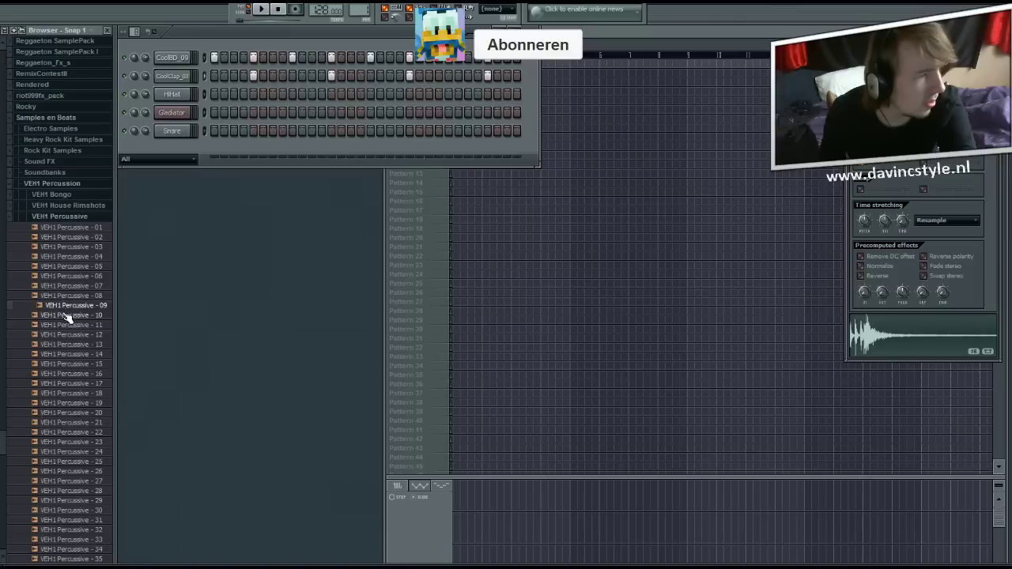
click(69, 317)
click(72, 266)
click(71, 247)
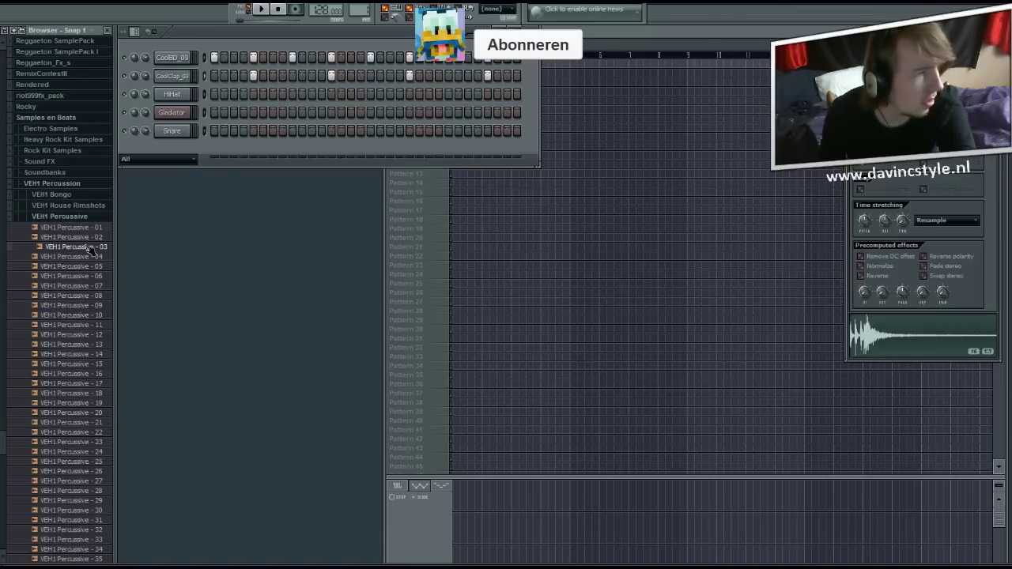
Replace the HiHat channel's sample with VEH1 Percussive - 03 and place hits on steps 9 and 25.
click(171, 112)
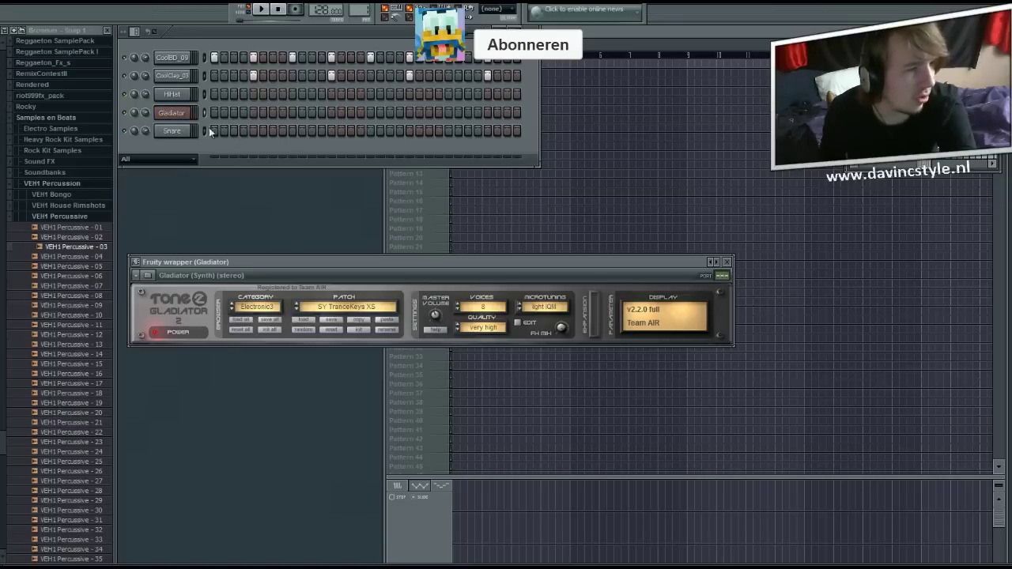
click(728, 263)
drag(63, 247, 187, 95)
click(292, 95)
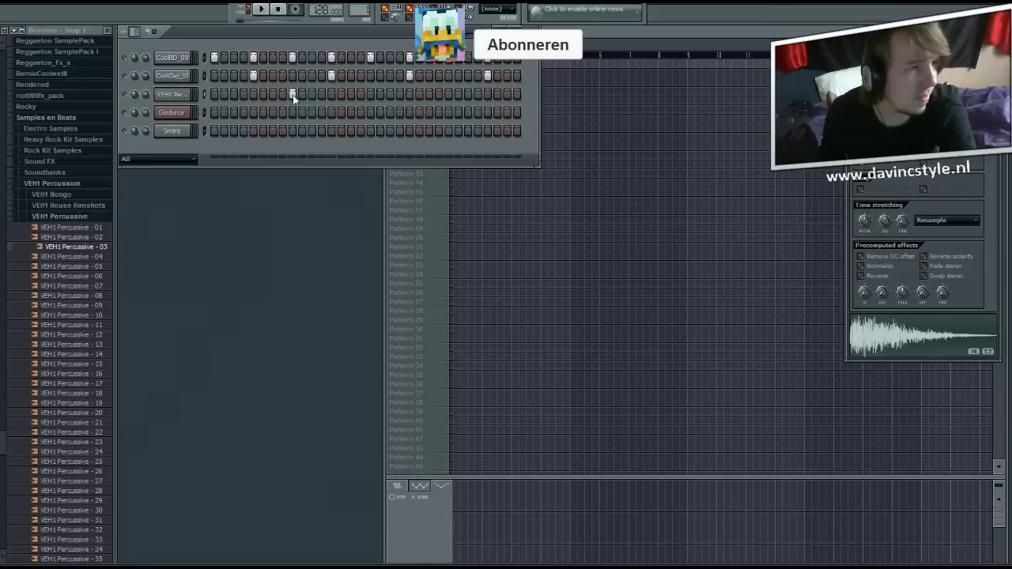
click(370, 94)
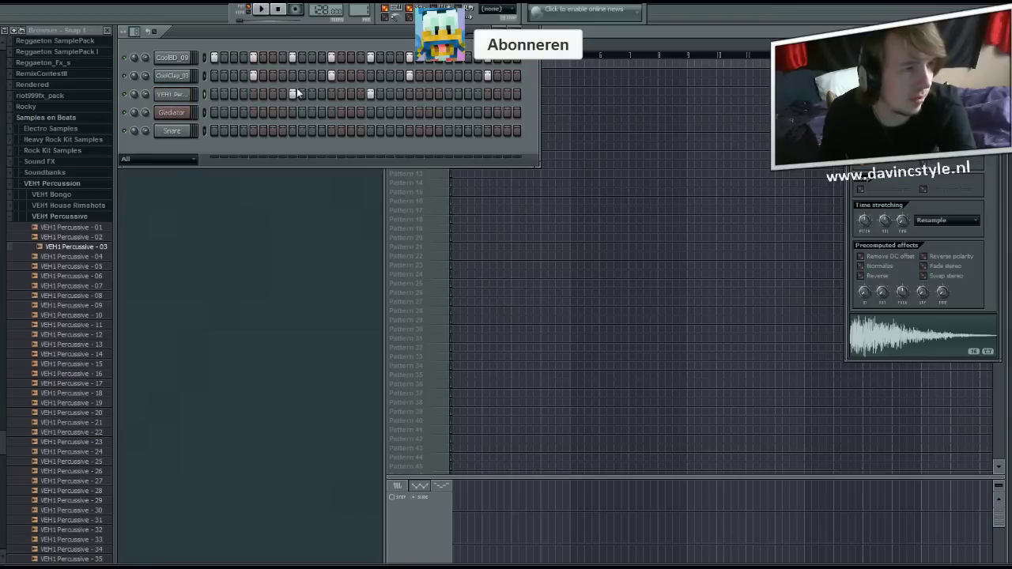
click(370, 94)
click(450, 94)
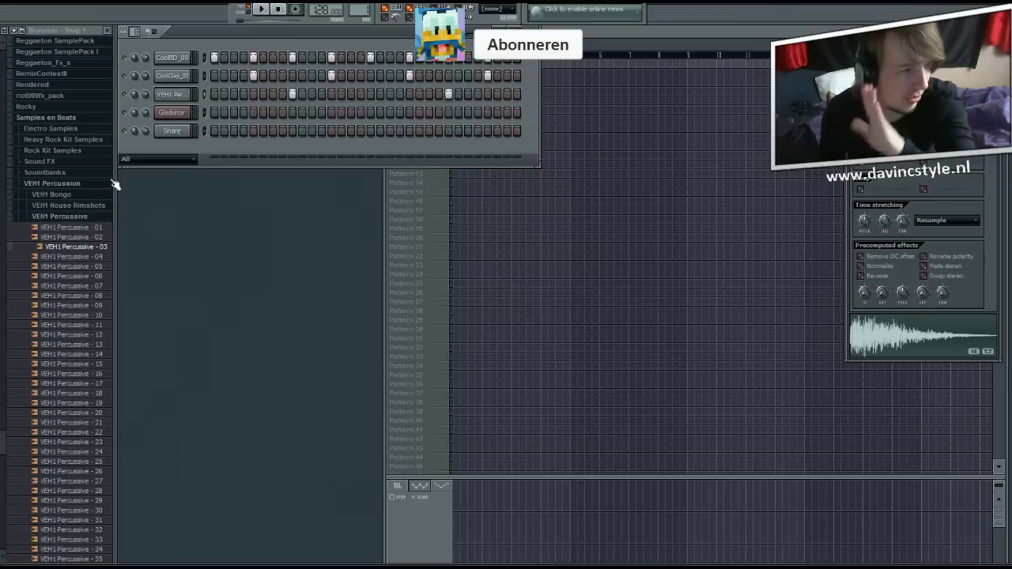
Close the VEH1 Percussive folder and audition samples throughout the VEH1 Percussive FX folder.
click(57, 217)
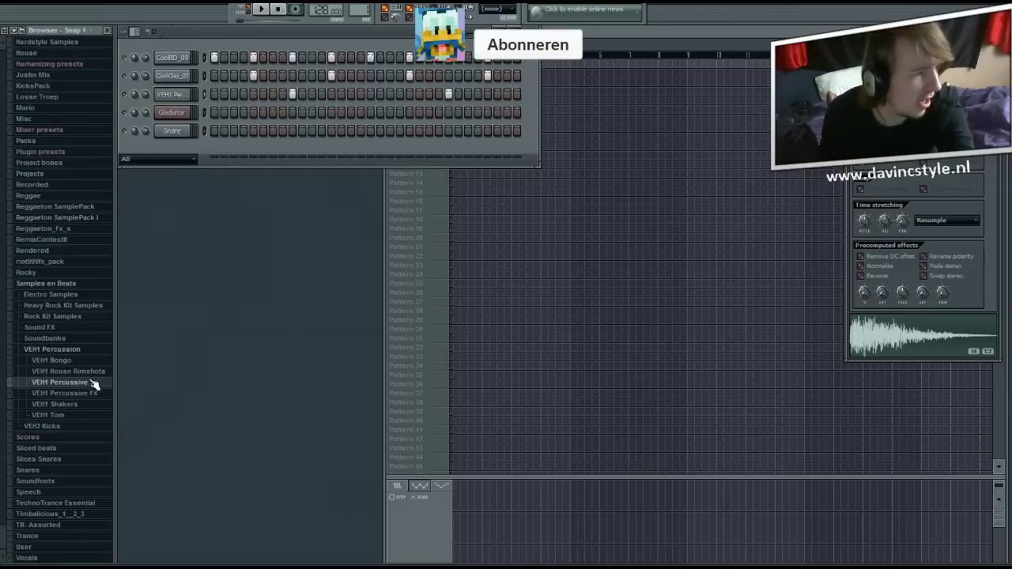
click(64, 393)
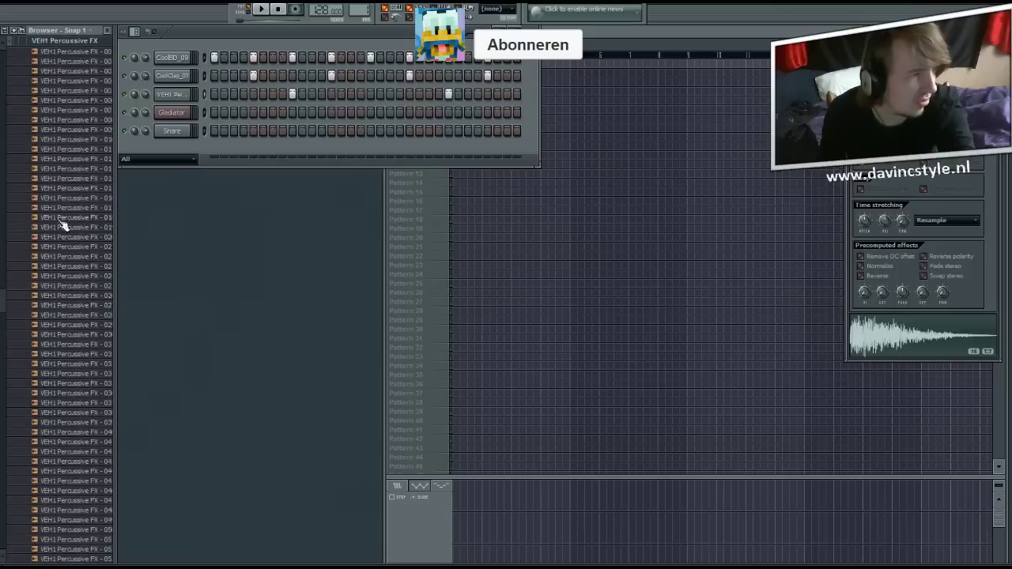
scroll(63, 210, up, 1)
click(71, 199)
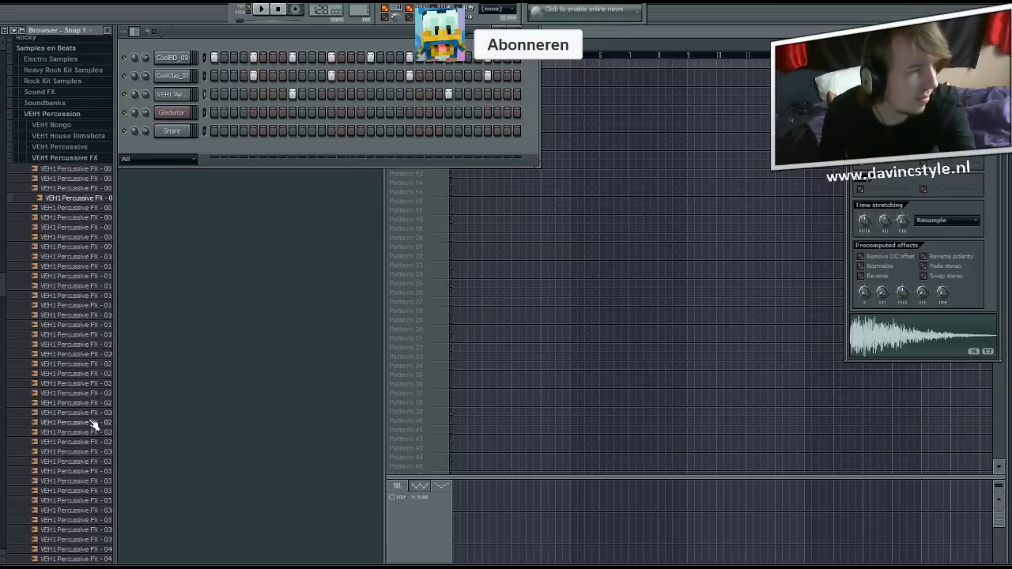
click(82, 347)
scroll(79, 349, down, 4)
scroll(79, 348, up, 5)
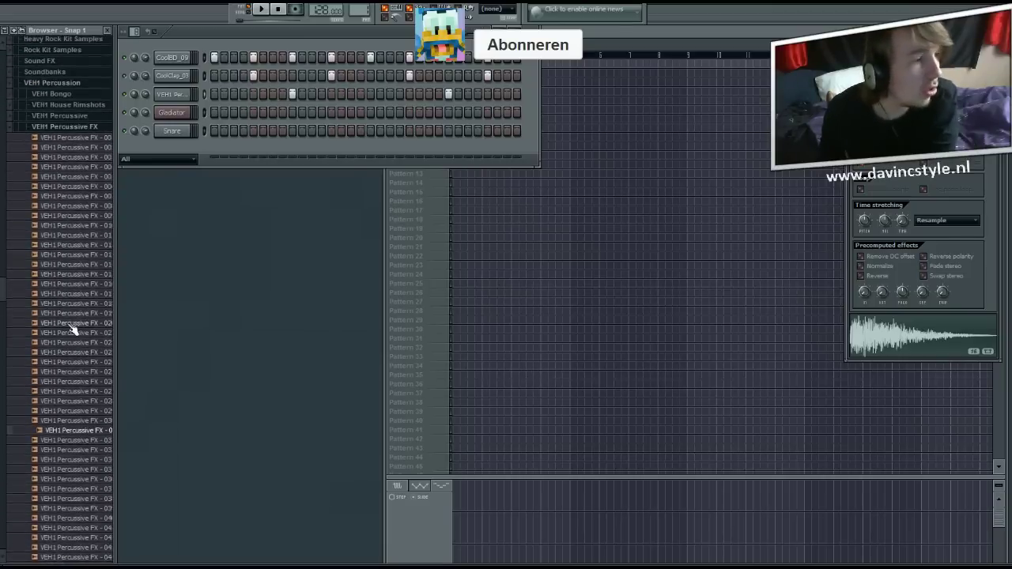
scroll(72, 340, down, 6)
click(67, 355)
scroll(67, 358, down, 2)
click(67, 355)
scroll(68, 371, down, 10)
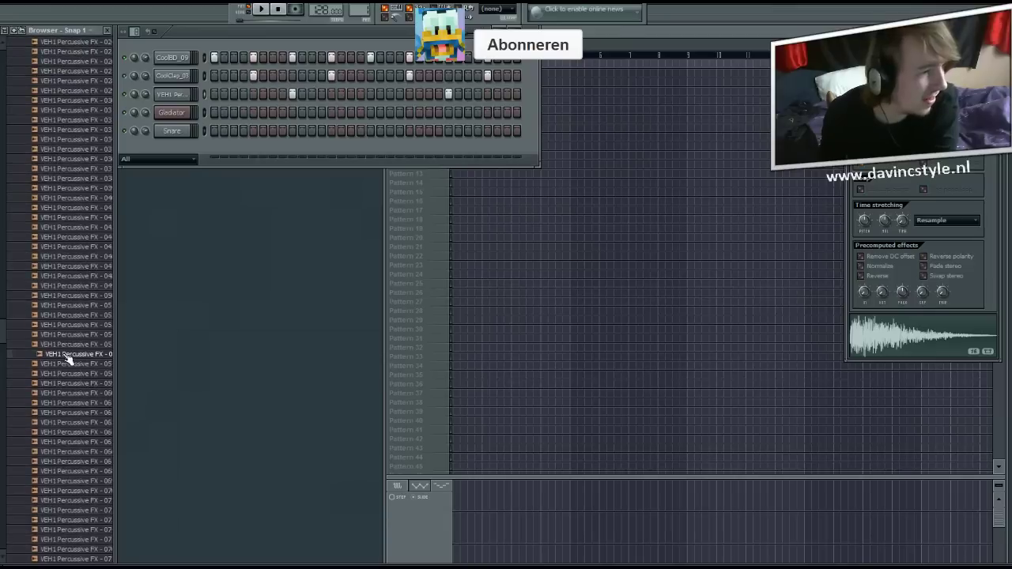
click(68, 367)
scroll(69, 376, down, 5)
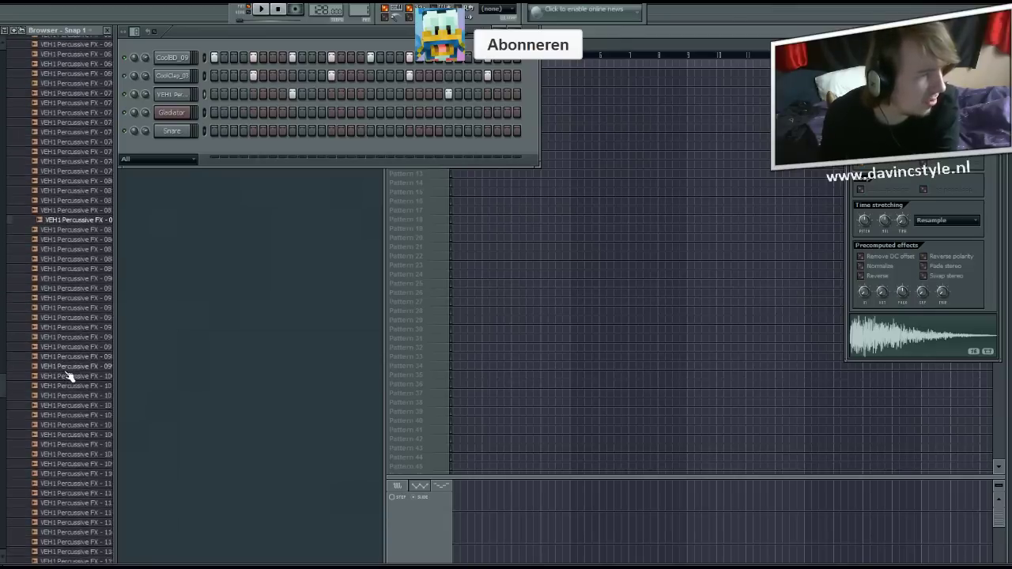
click(70, 326)
click(70, 307)
click(69, 325)
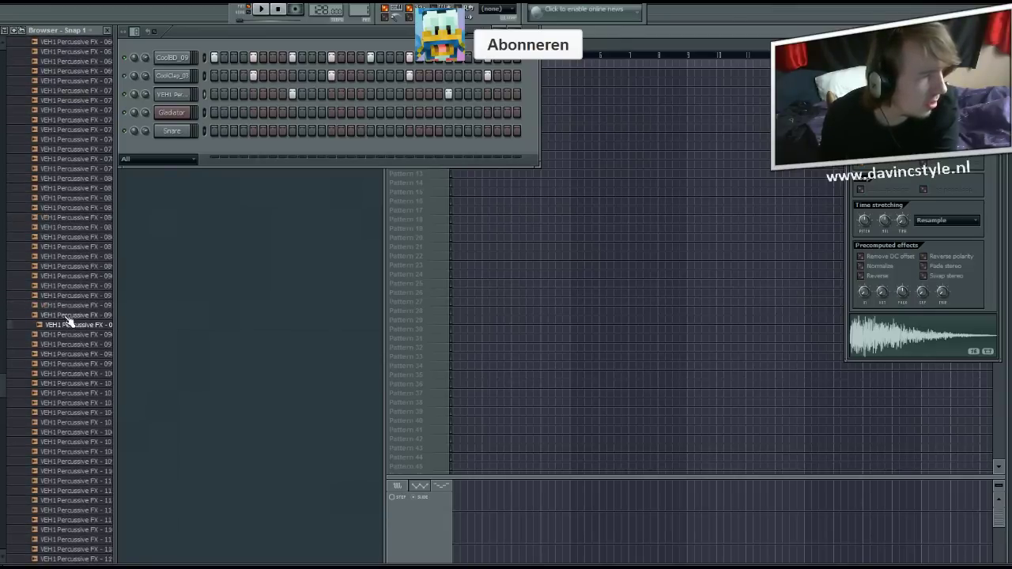
click(69, 315)
click(70, 296)
click(69, 276)
scroll(67, 334, down, 15)
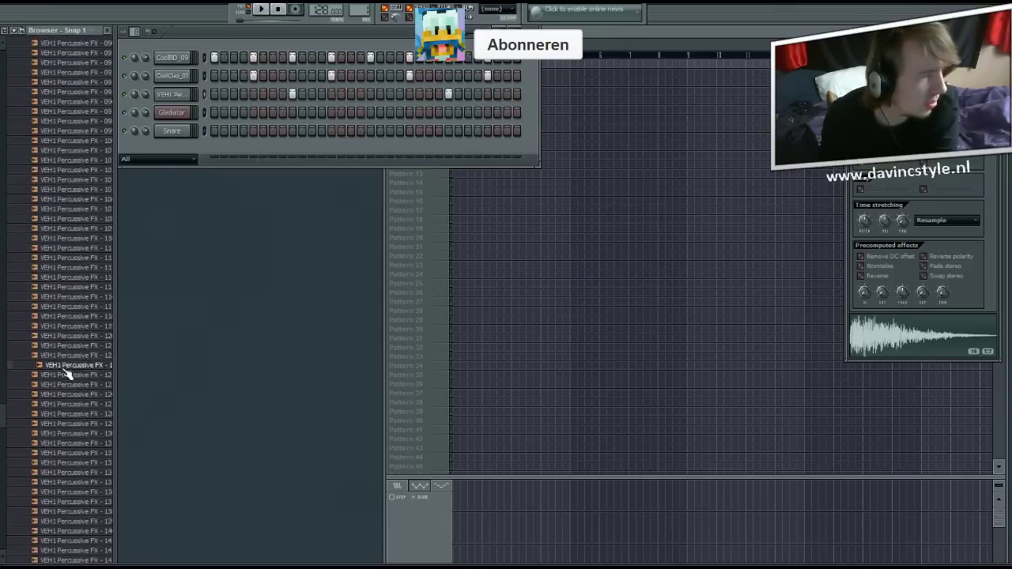
click(65, 364)
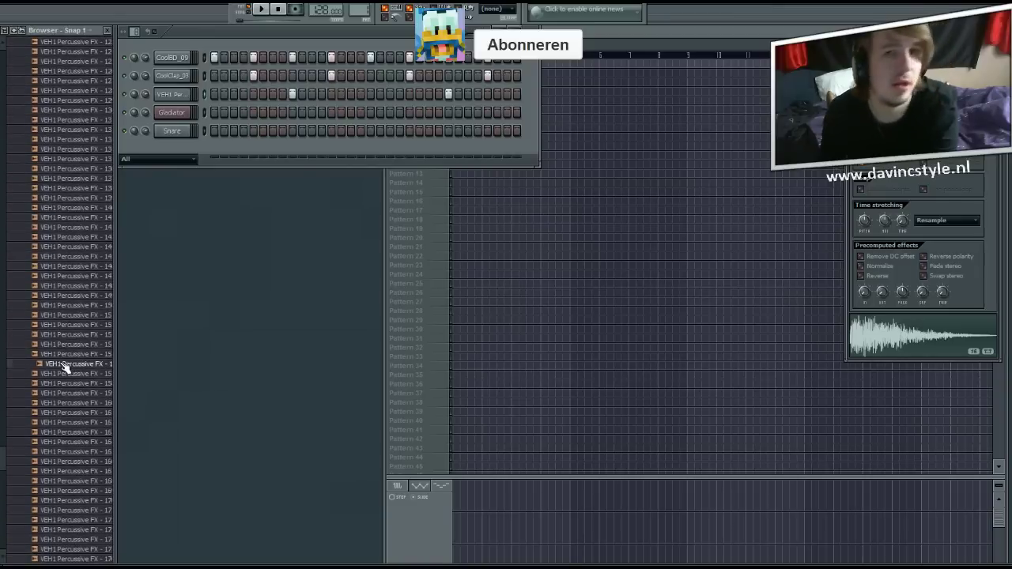
scroll(66, 367, down, 6)
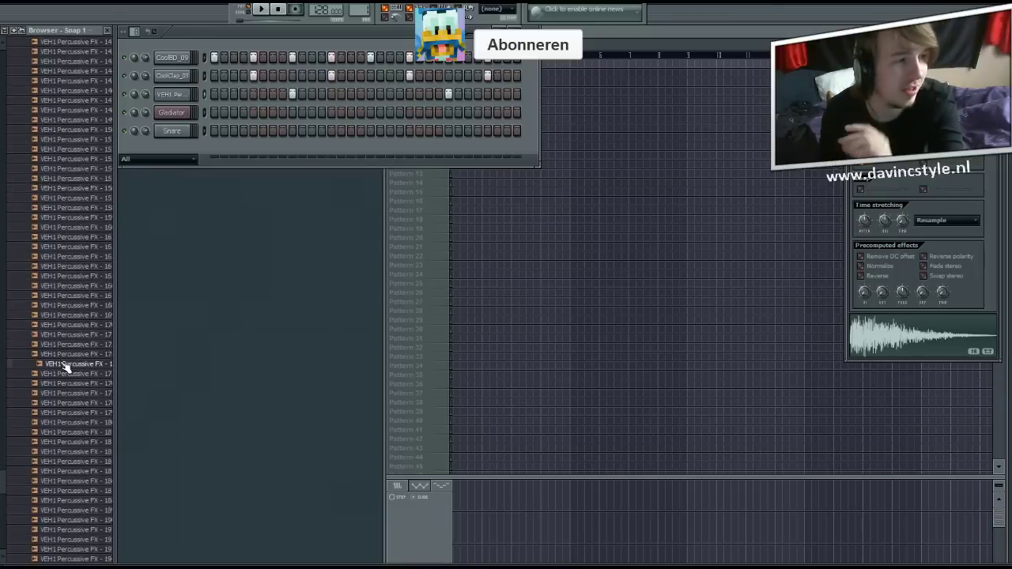
scroll(66, 367, down, 13)
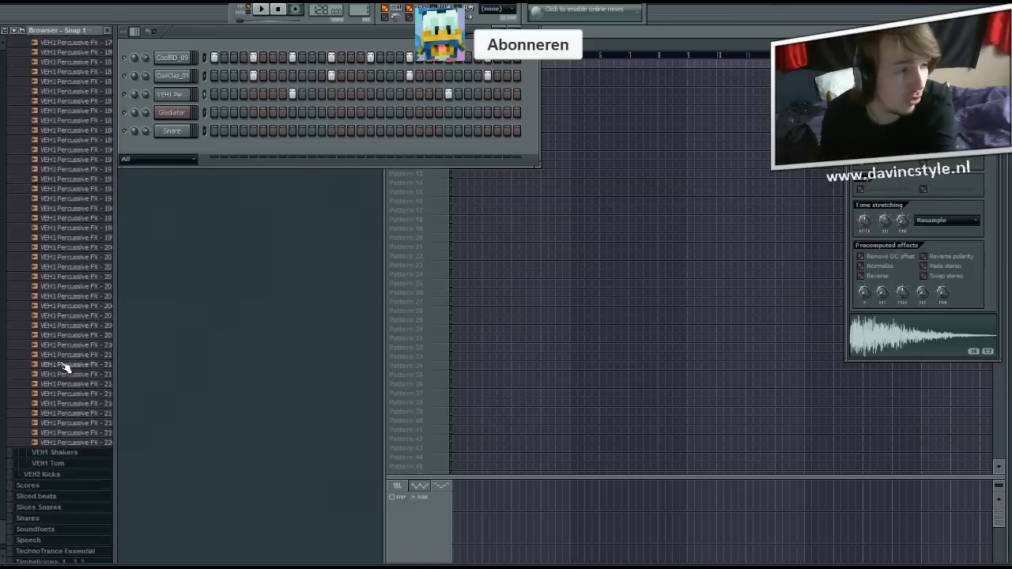
scroll(68, 366, down, 1)
Replace the Snare channel's sample with a VEH1 Percussive FX sample from the 210s and place hits on steps 7, 15, 16, 23, 31 and 32.
click(69, 364)
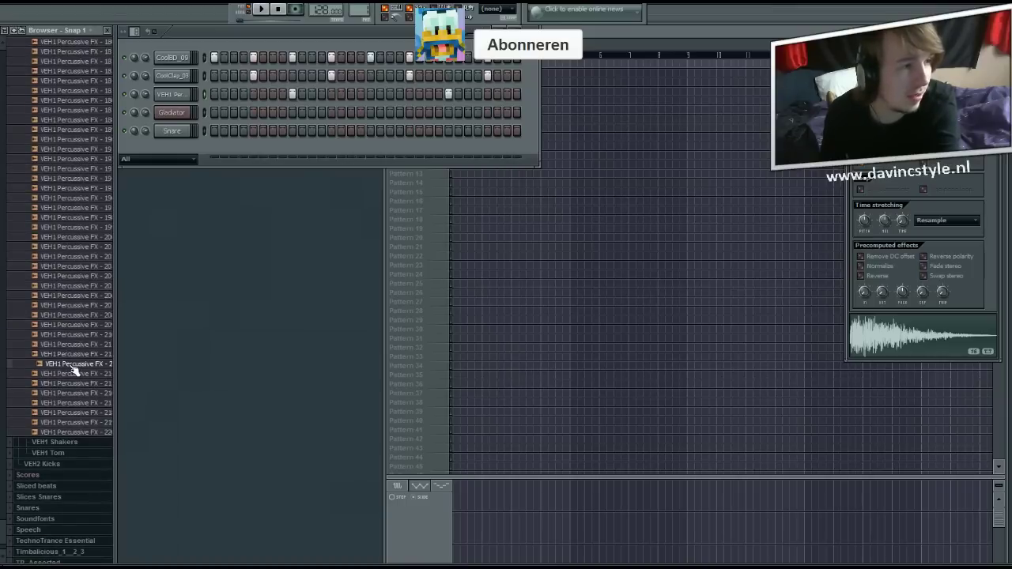
drag(72, 367, 175, 133)
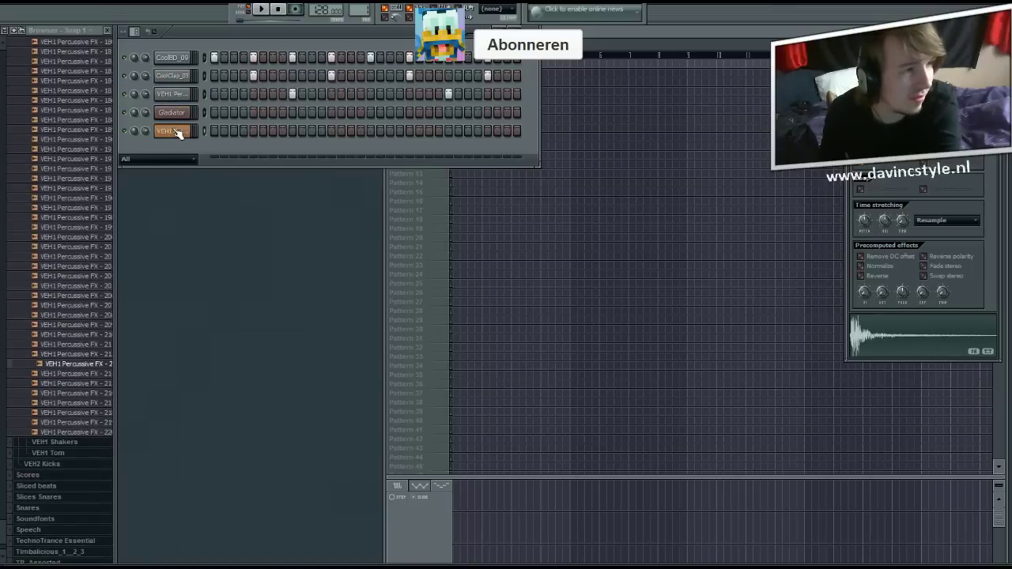
click(273, 131)
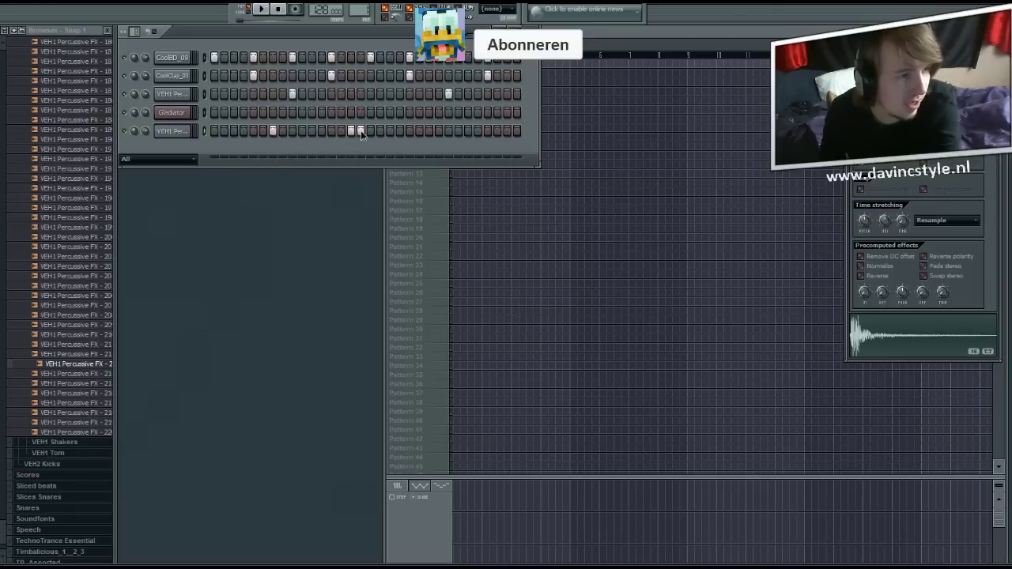
click(517, 131)
click(508, 131)
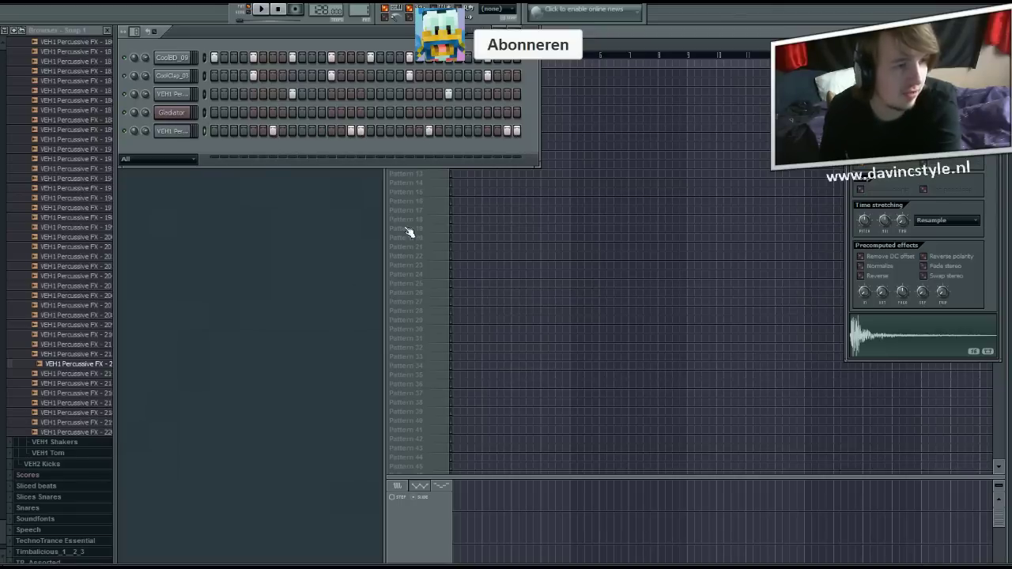
Add VEH1 House Rimshot - 03 from the VEH1 House Rimshots folder as a new channel with hits on steps 5, 13, 21 and 29.
click(49, 161)
scroll(55, 171, up, 10)
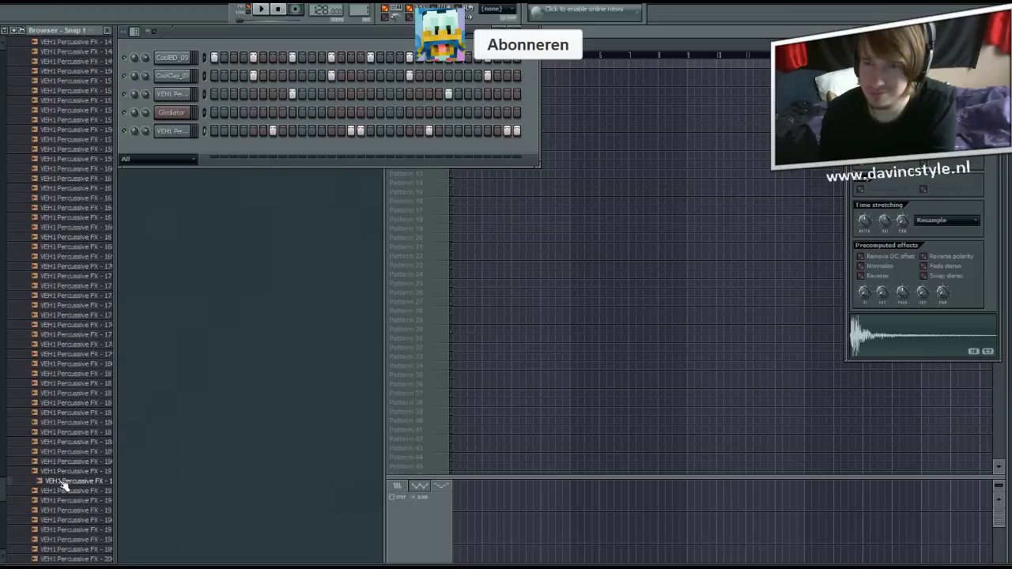
scroll(55, 272, up, 20)
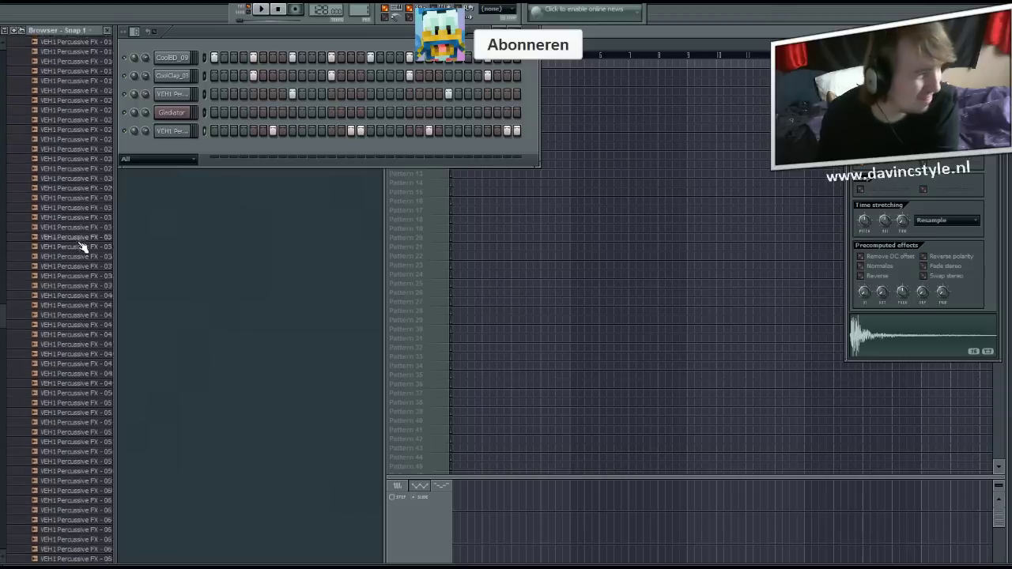
scroll(79, 261, up, 15)
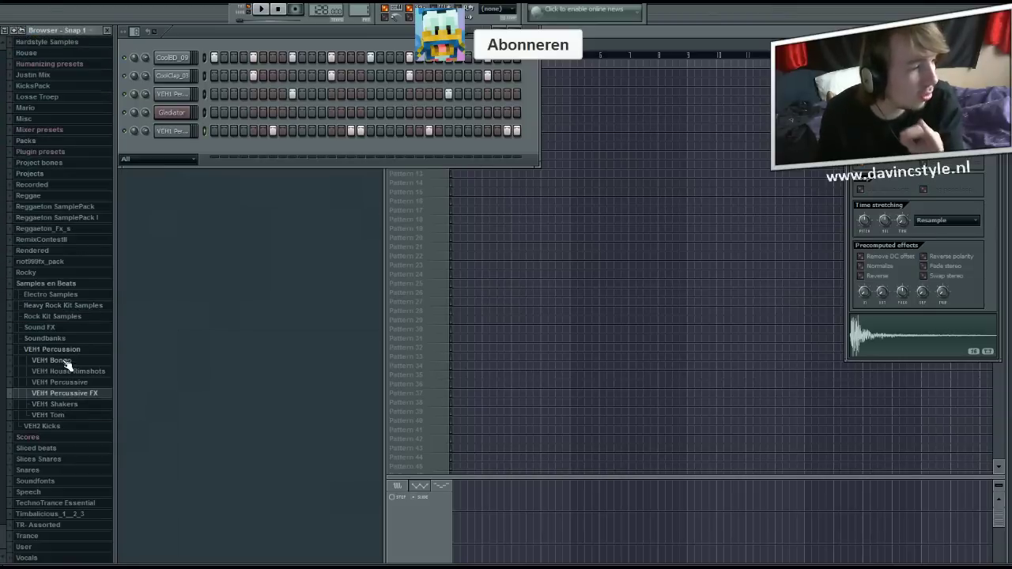
click(67, 371)
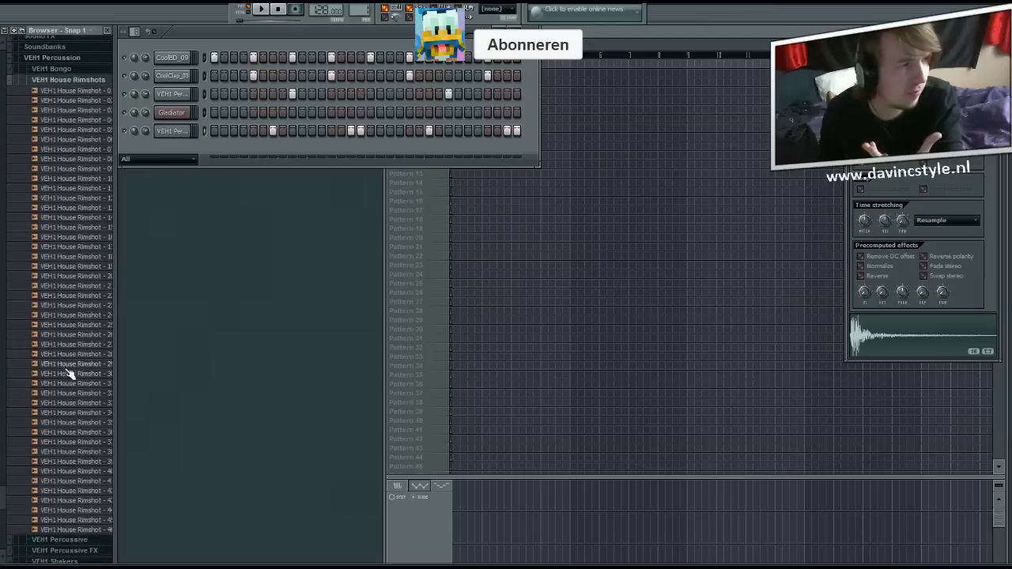
scroll(67, 378, up, 3)
scroll(67, 378, up, 3)
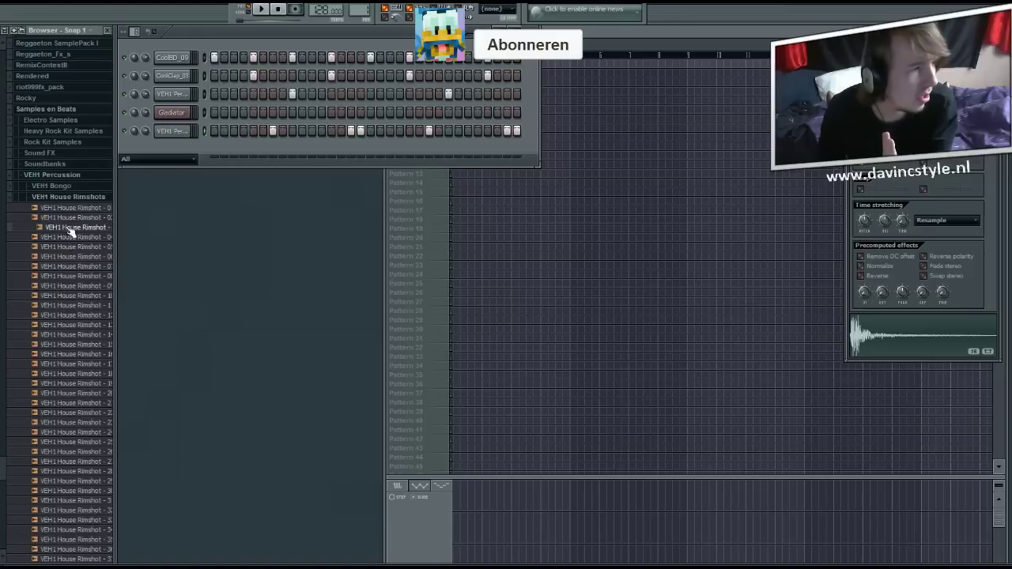
drag(70, 234, 174, 143)
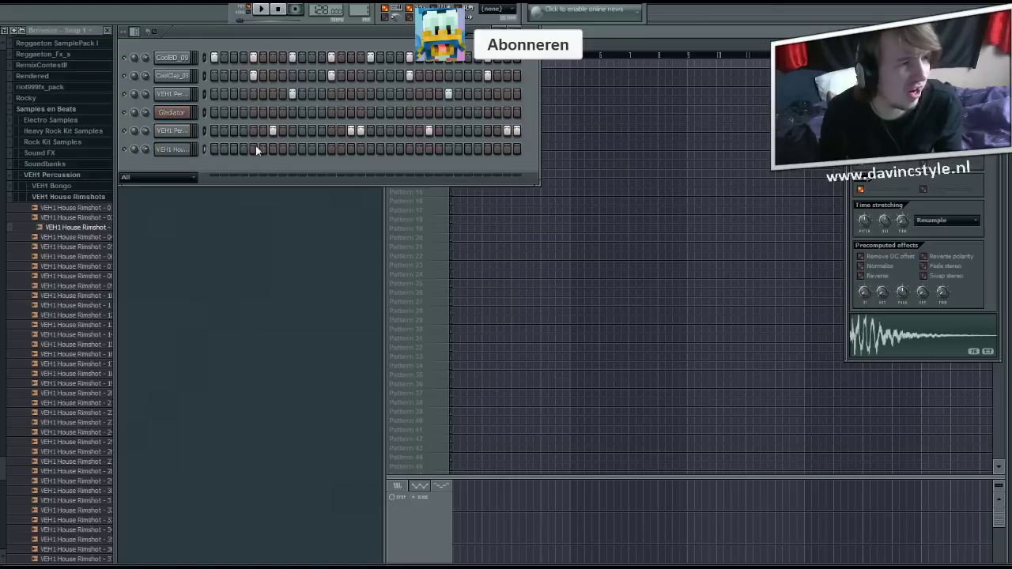
click(253, 149)
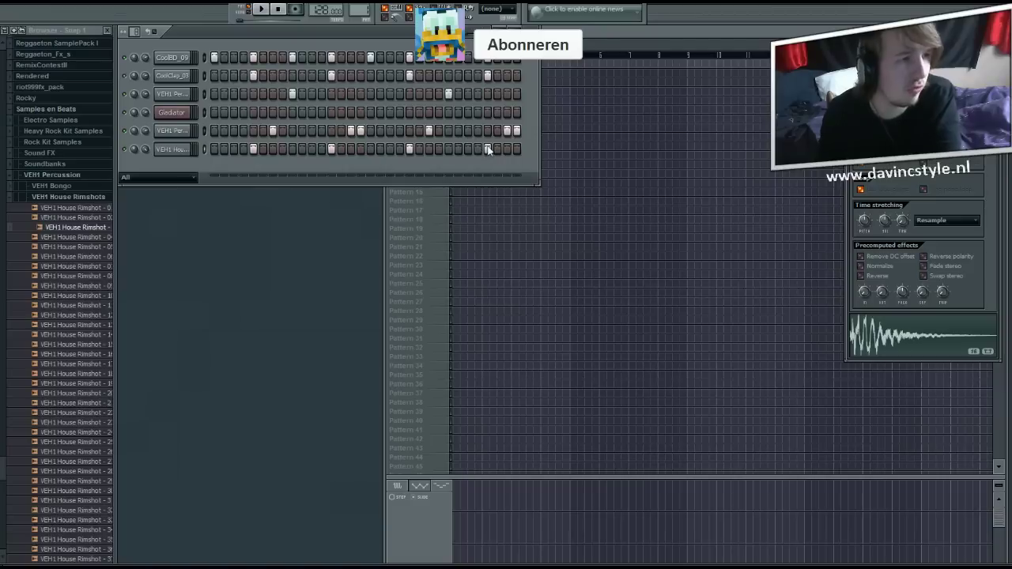
Add a reFX Nexus synth channel and load the BA Basic Saw preset from its Bass category.
click(265, 9)
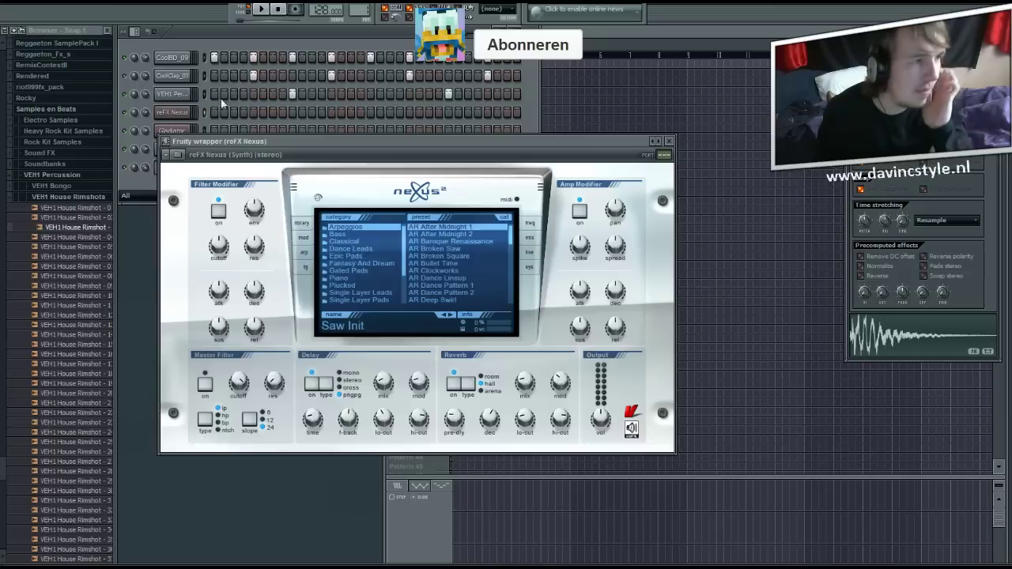
click(340, 235)
click(449, 249)
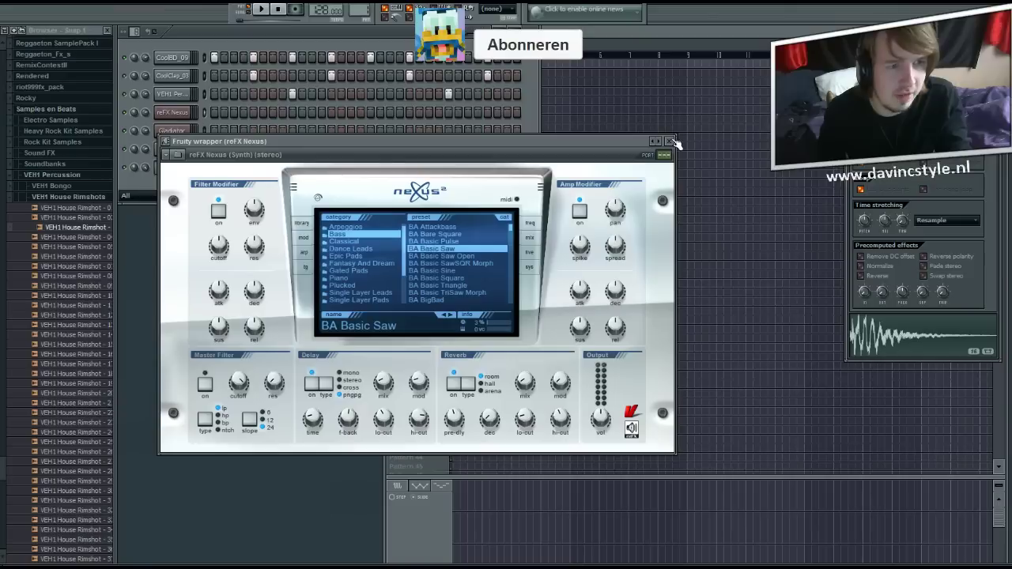
Compare Bass presets such as BA Basic Sine, BA BigBad and BA Crushed Bass, and go back to BA Basic Sine.
click(436, 234)
click(440, 270)
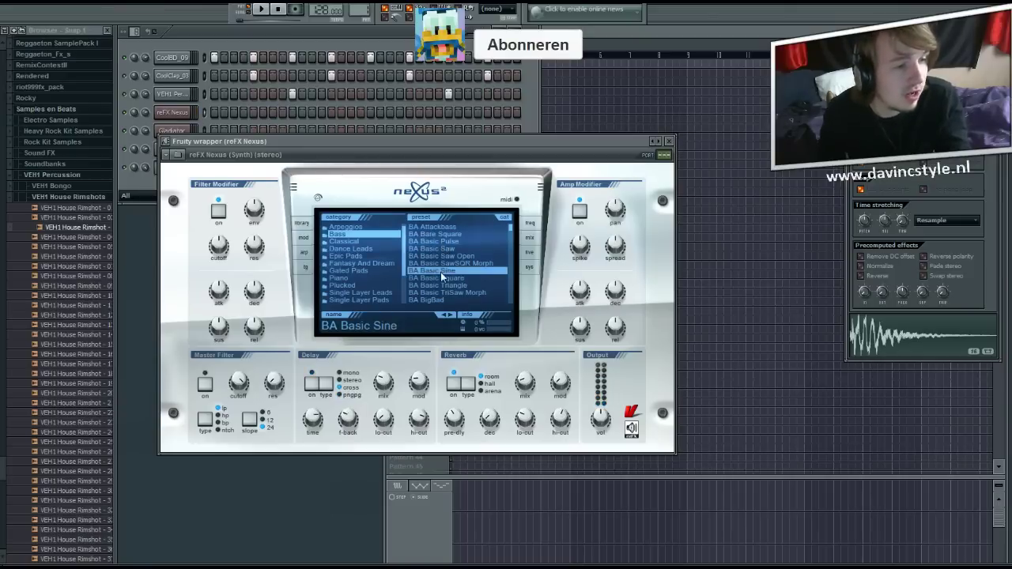
scroll(440, 272, down, 2)
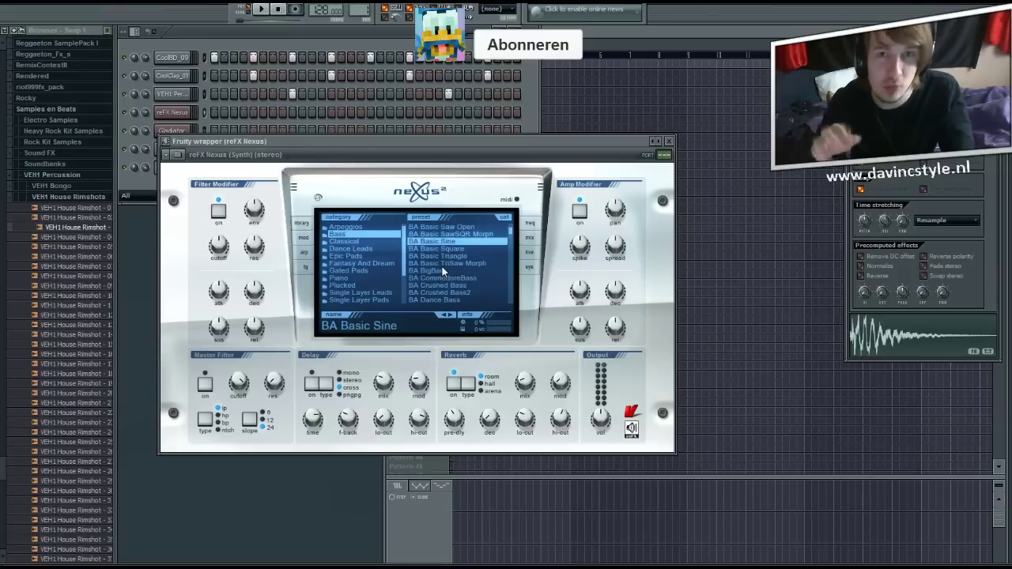
click(442, 269)
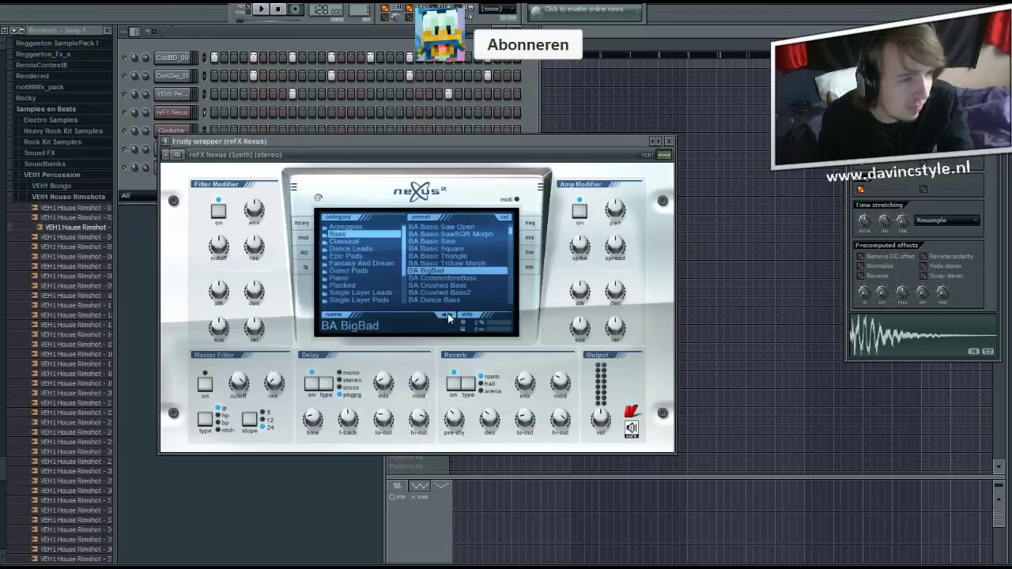
click(453, 279)
click(453, 286)
click(446, 242)
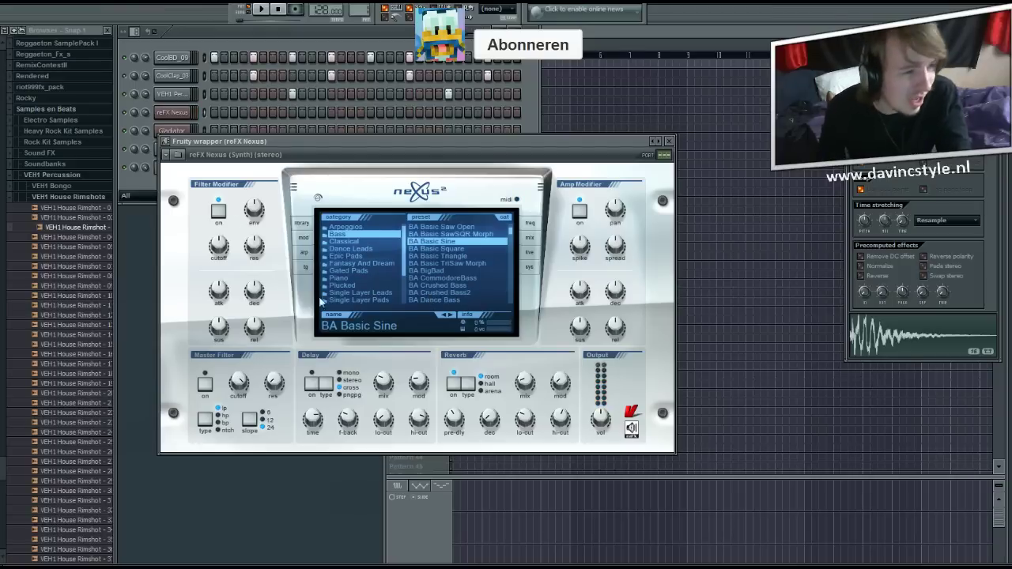
Audition further Bass presets, including BA Dark Rollbass 1, BA Deltabass, BA Full SQ Bass, BA FB Bass, BA Matrix Bass and BA Organ Bass 3.
scroll(450, 290, down, 2)
click(449, 277)
scroll(450, 280, down, 3)
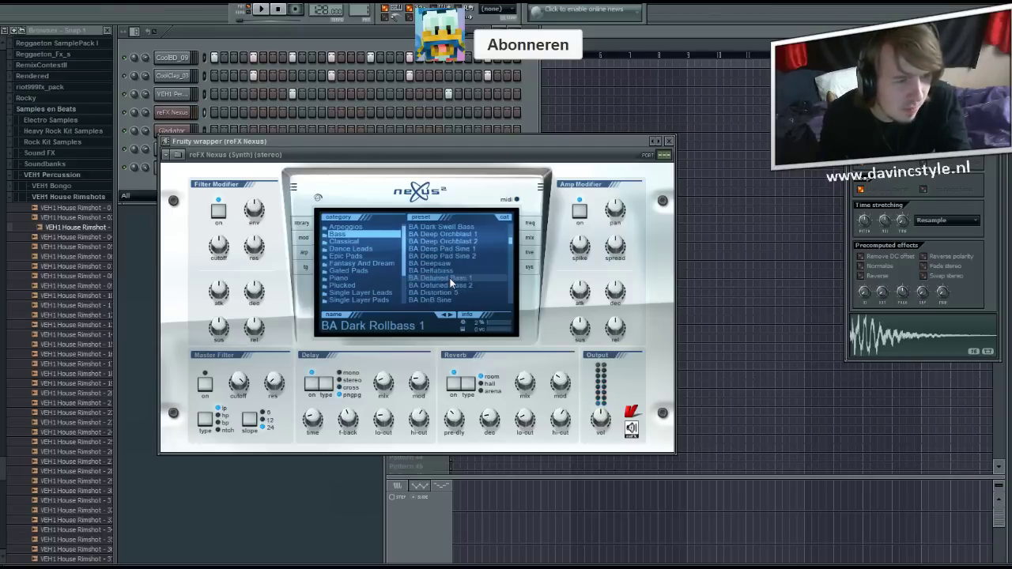
click(450, 279)
click(441, 270)
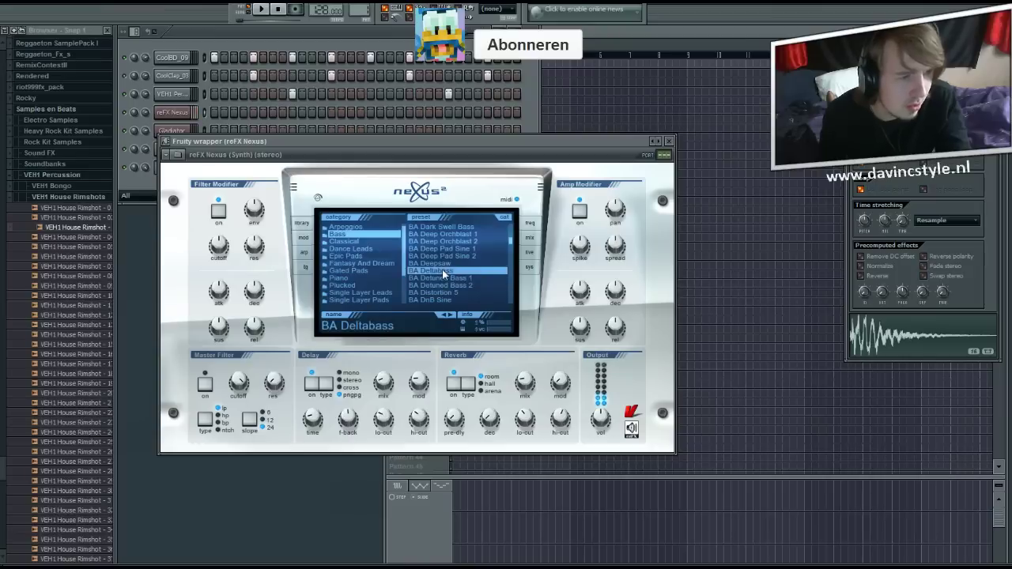
scroll(439, 281, down, 3)
click(438, 286)
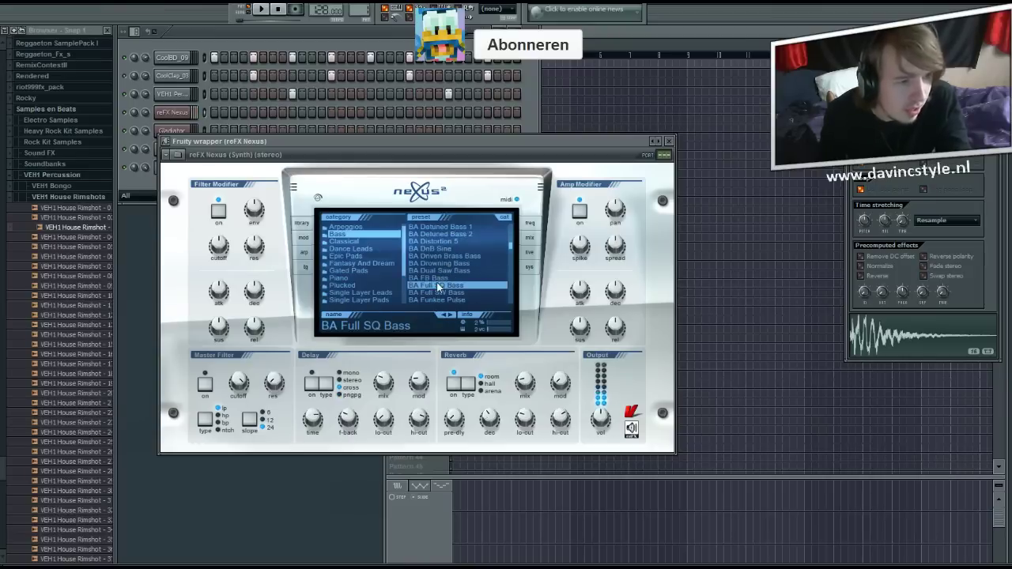
click(439, 272)
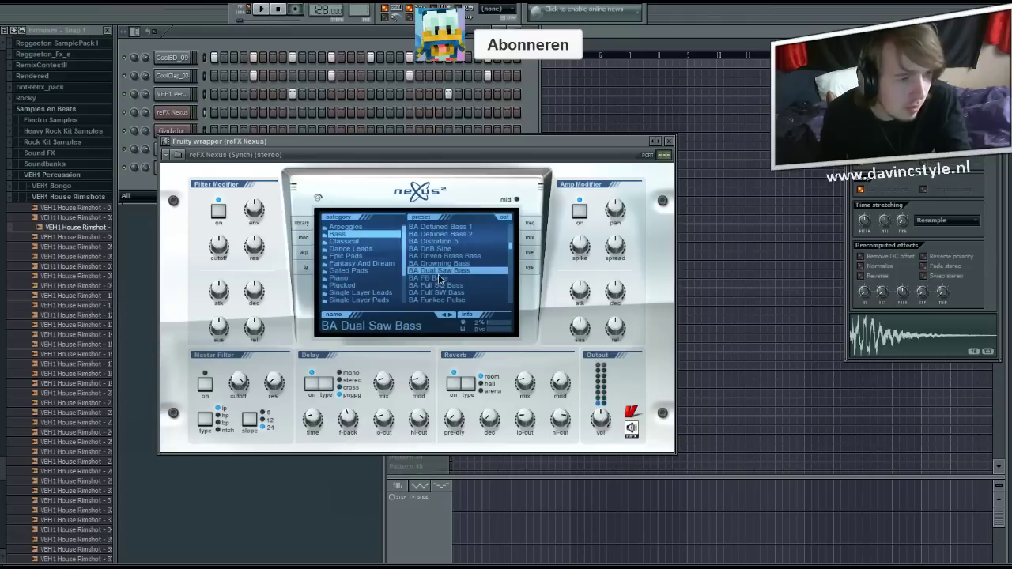
click(438, 278)
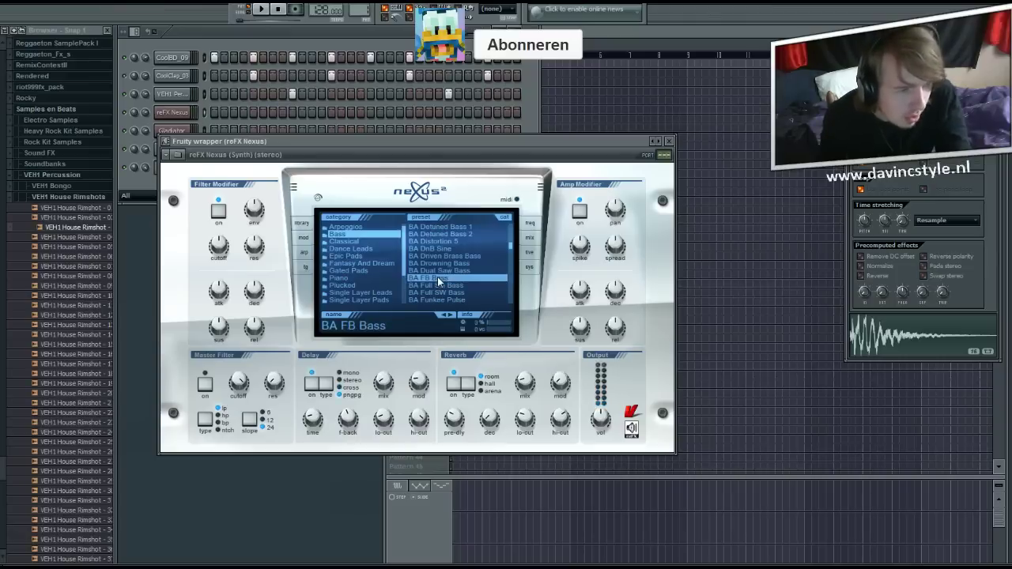
scroll(440, 282, down, 3)
click(440, 278)
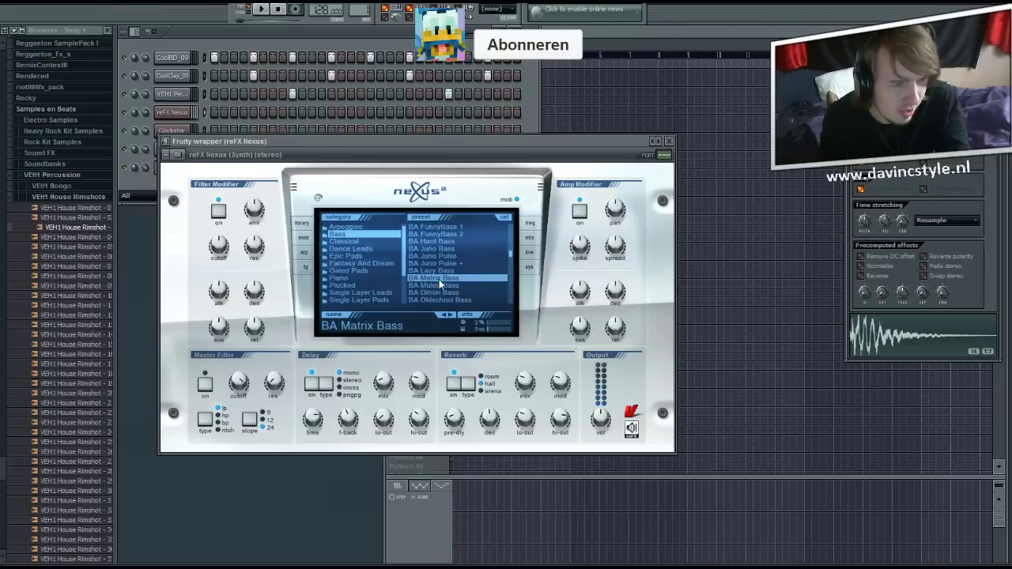
click(439, 272)
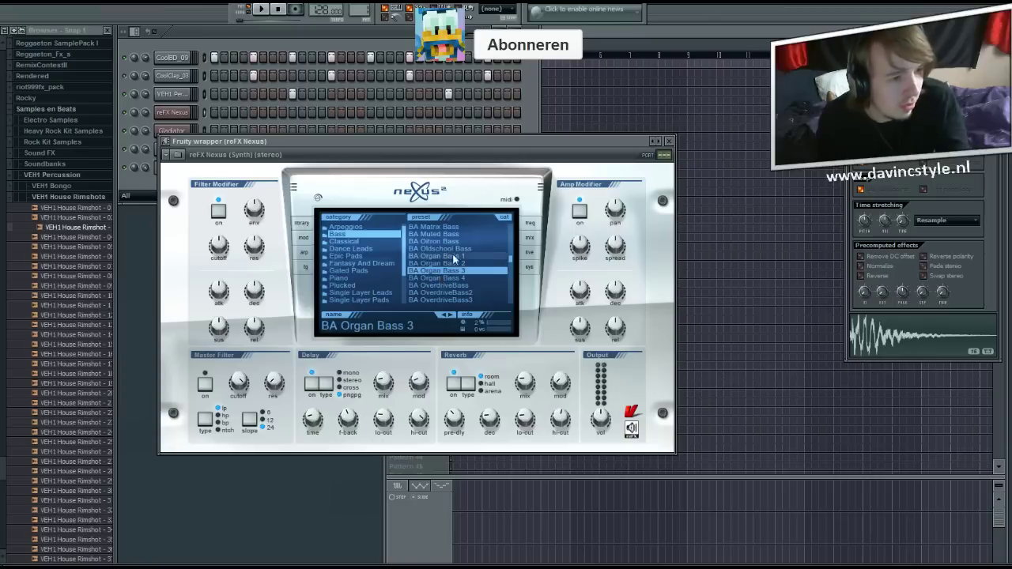
Audition the BA Popcorn Bass 1 and BA Saw DetuneBass presets in the reFX Nexus Bass category.
scroll(443, 269, down, 4)
click(440, 264)
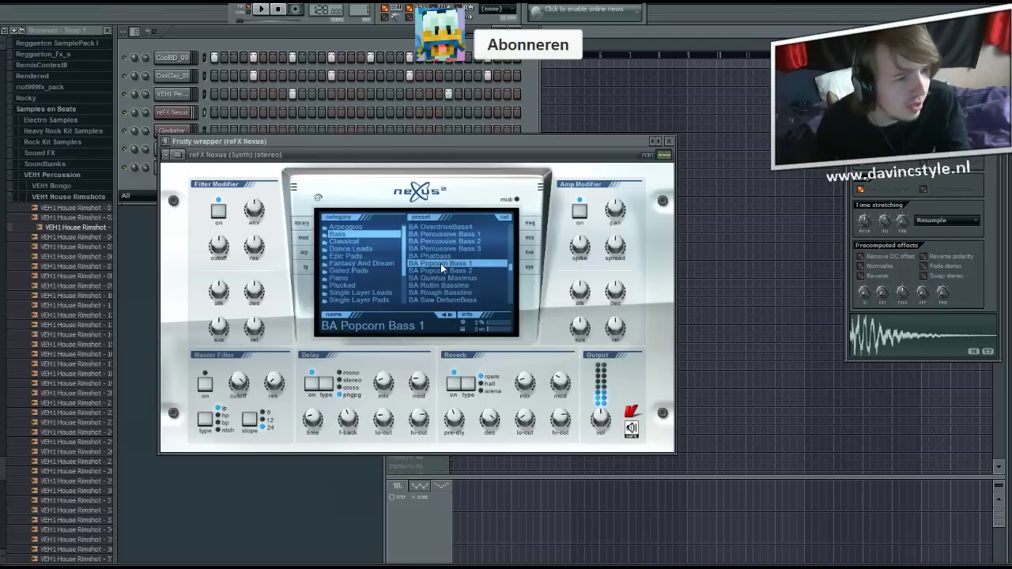
scroll(406, 258, down, 1)
scroll(466, 251, down, 3)
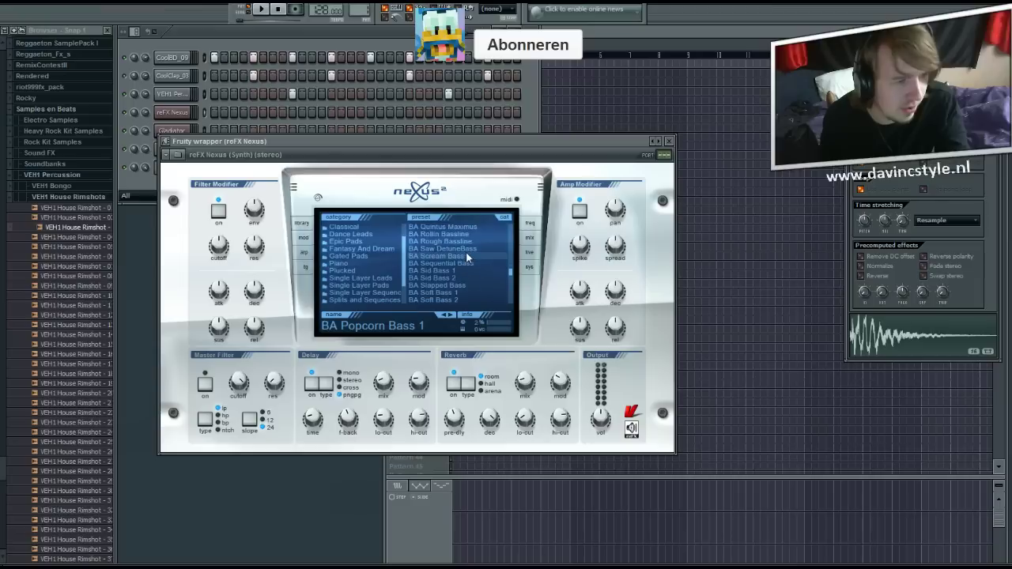
click(466, 250)
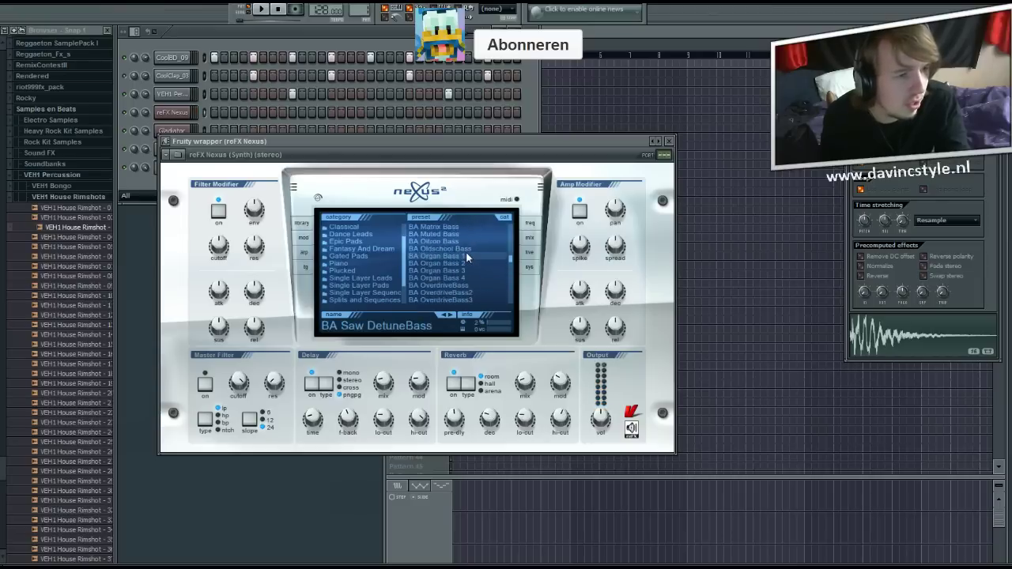
scroll(466, 255, up, 10)
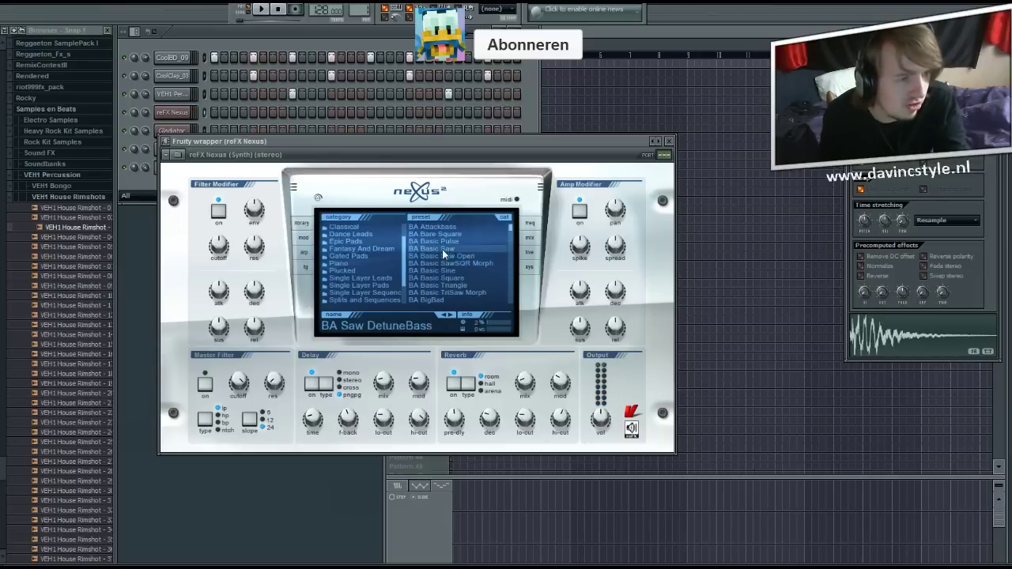
Compare BA Basic Pulse and BA Basic SawSQR Morph with BA Basic Sine, load BA Basic Sine and close the synth window.
click(441, 241)
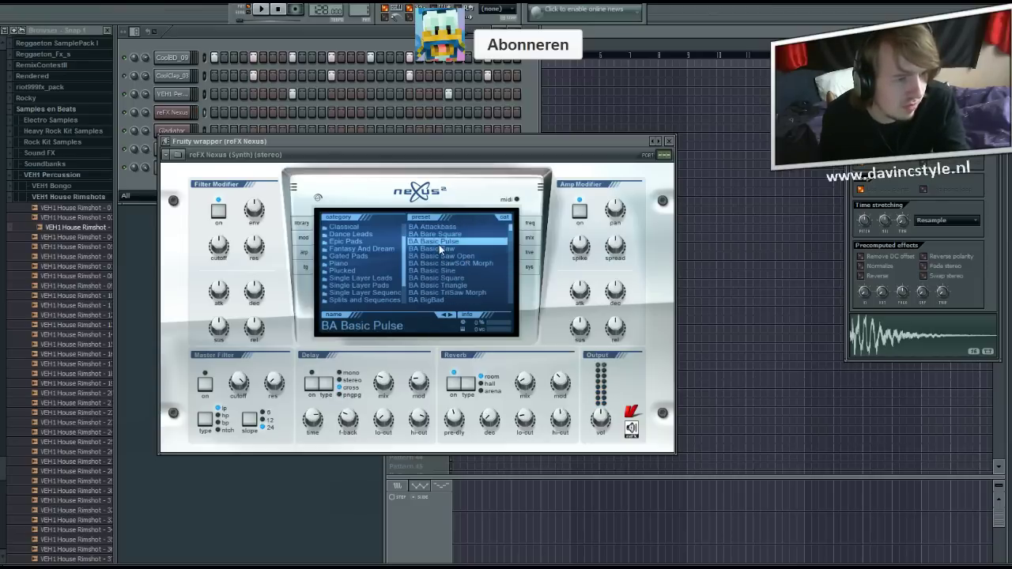
click(443, 269)
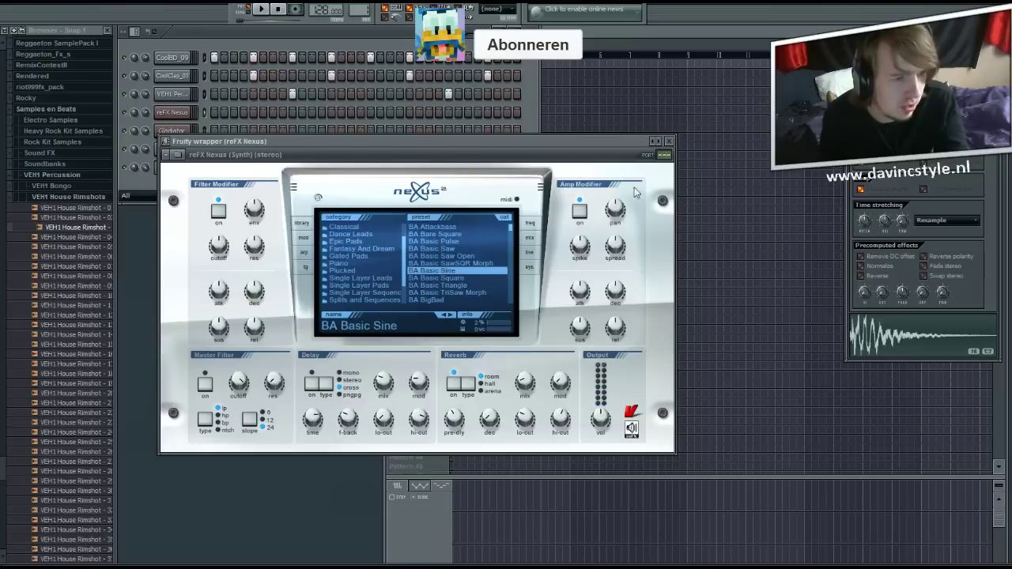
click(450, 262)
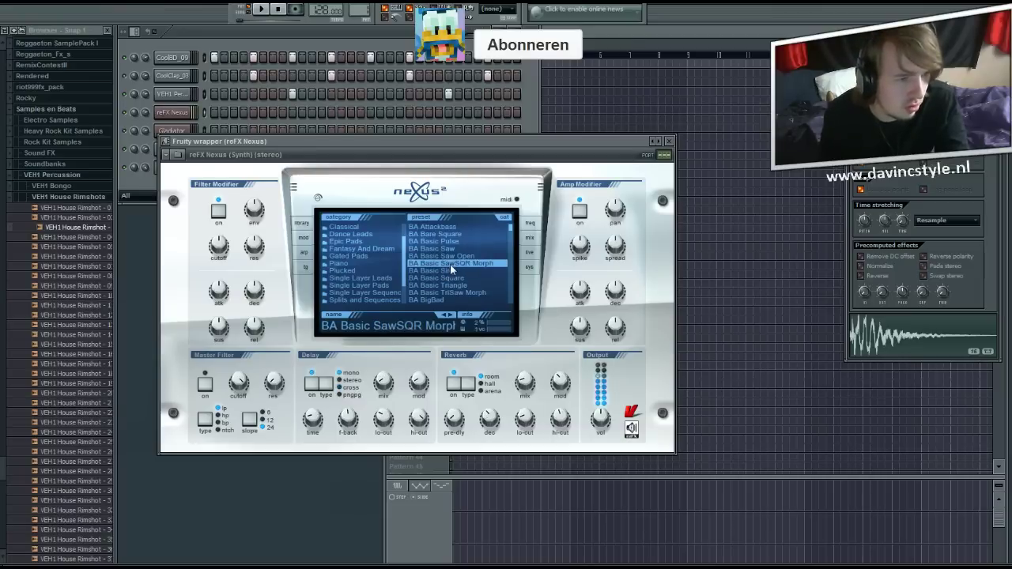
click(447, 270)
click(669, 141)
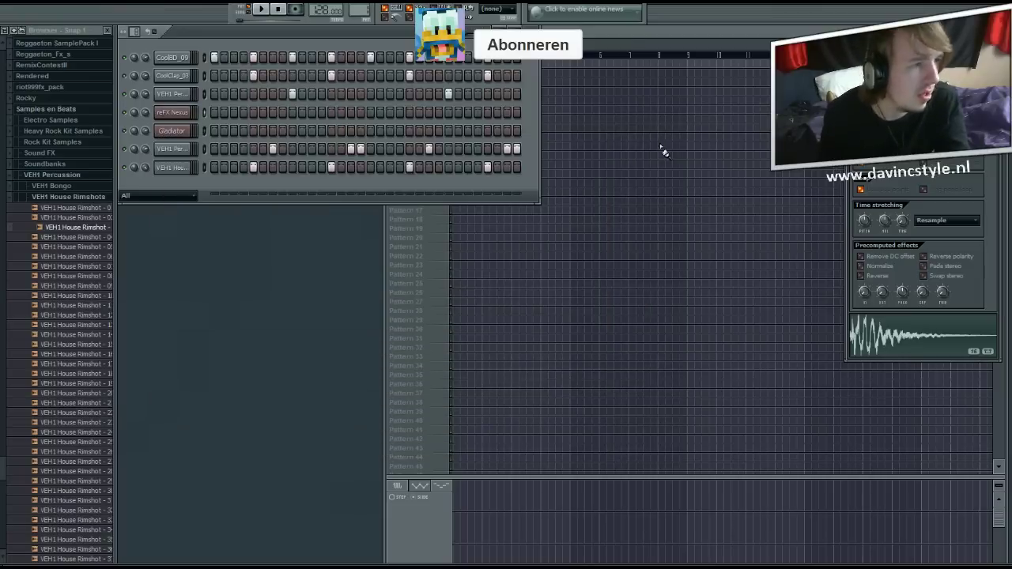
Play the beat once, and start the reFX Nexus bass line in its piano roll with two consecutive notes, F and C.
click(261, 9)
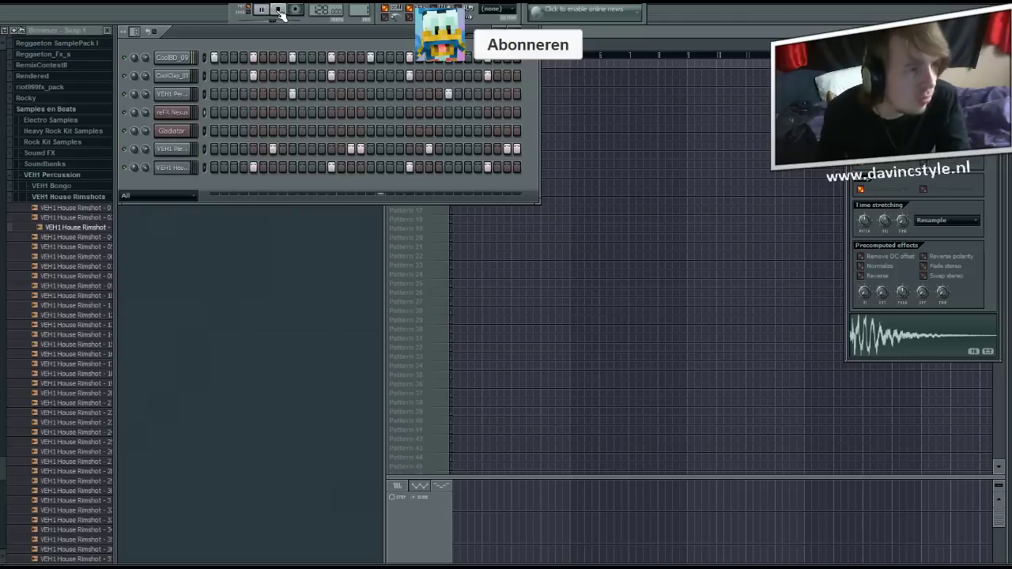
click(279, 10)
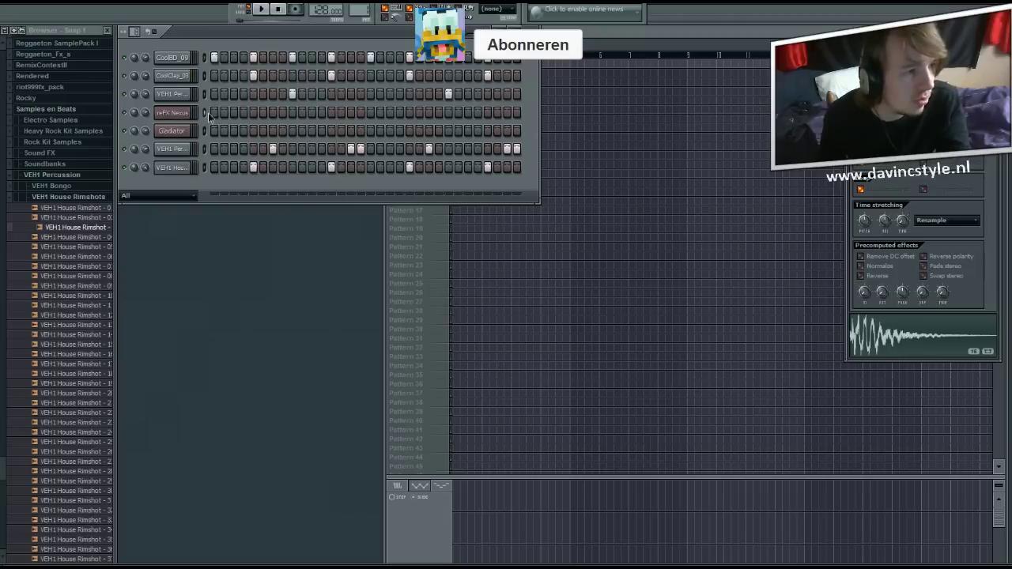
key(F7)
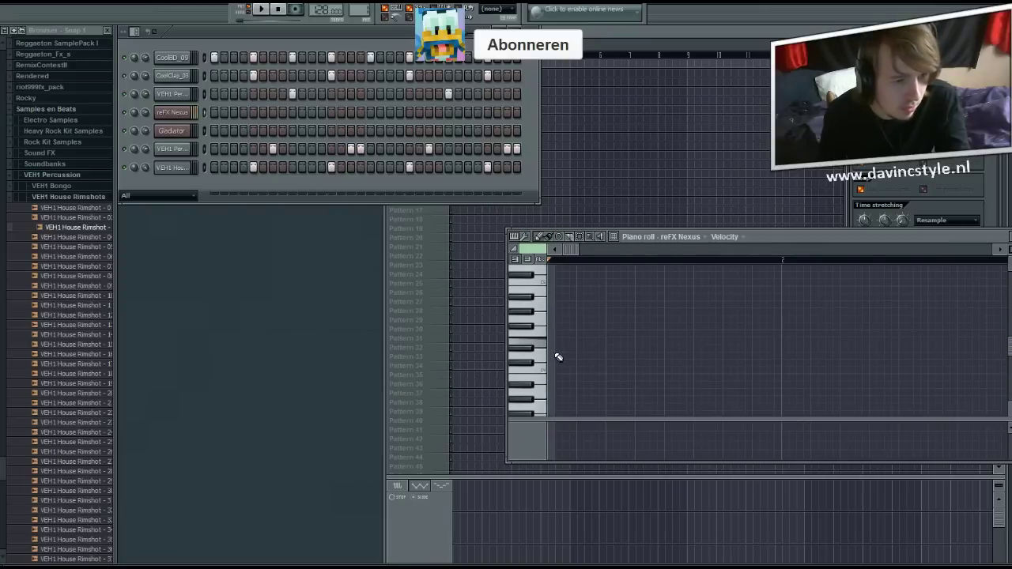
click(552, 334)
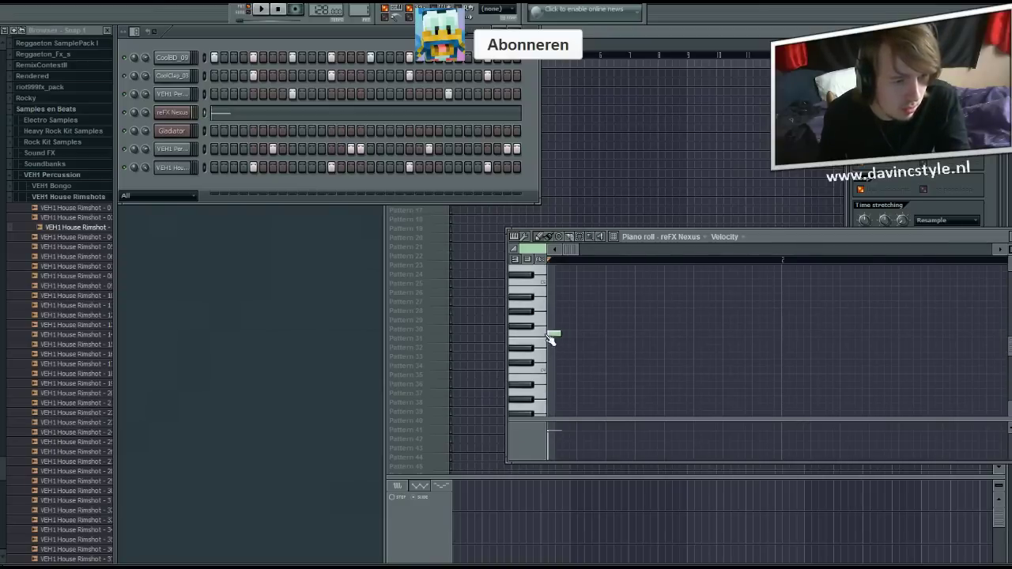
click(578, 369)
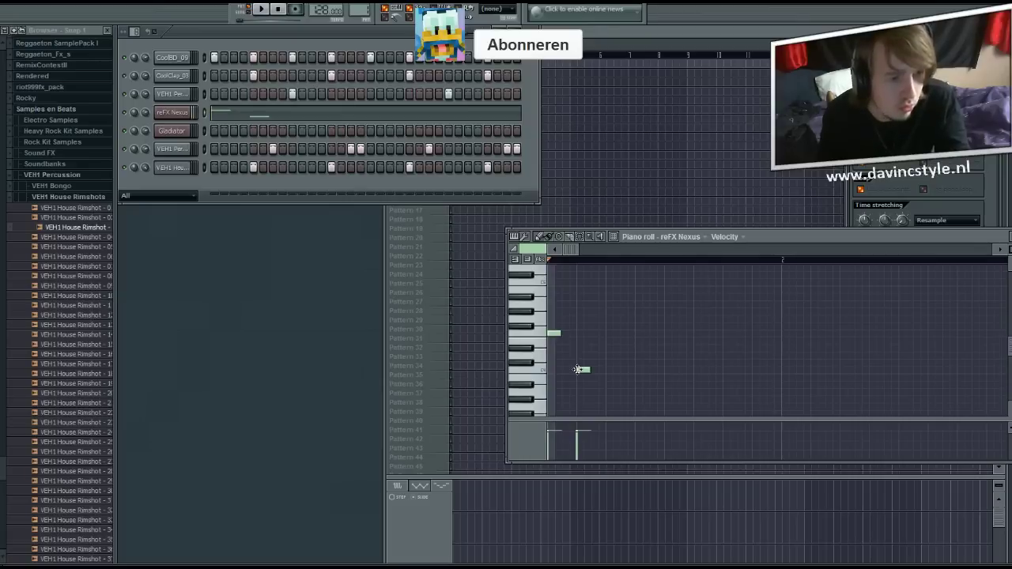
drag(583, 369, 564, 372)
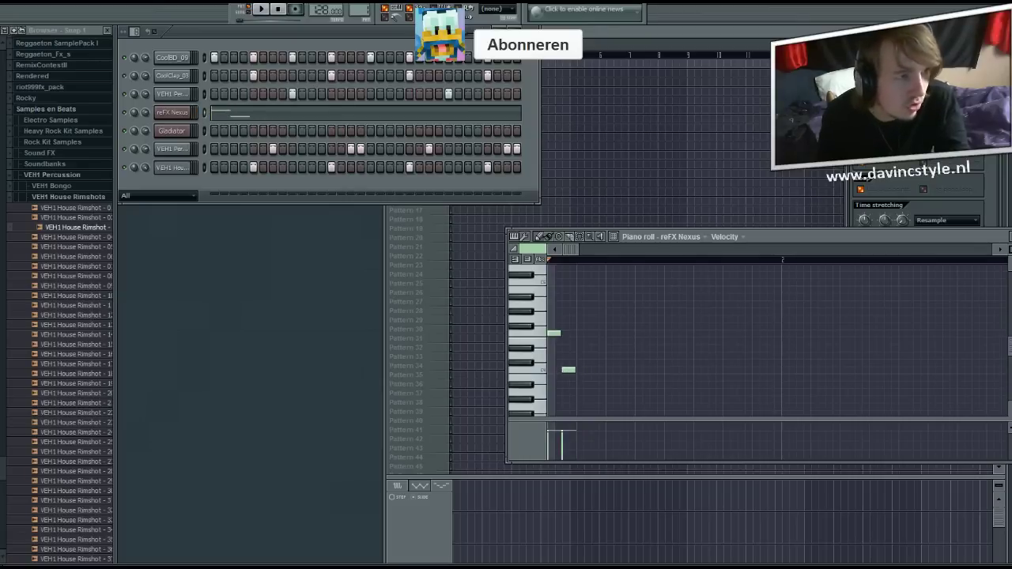
Try D as the third bass note, replace it with D# and play the pattern back.
click(582, 356)
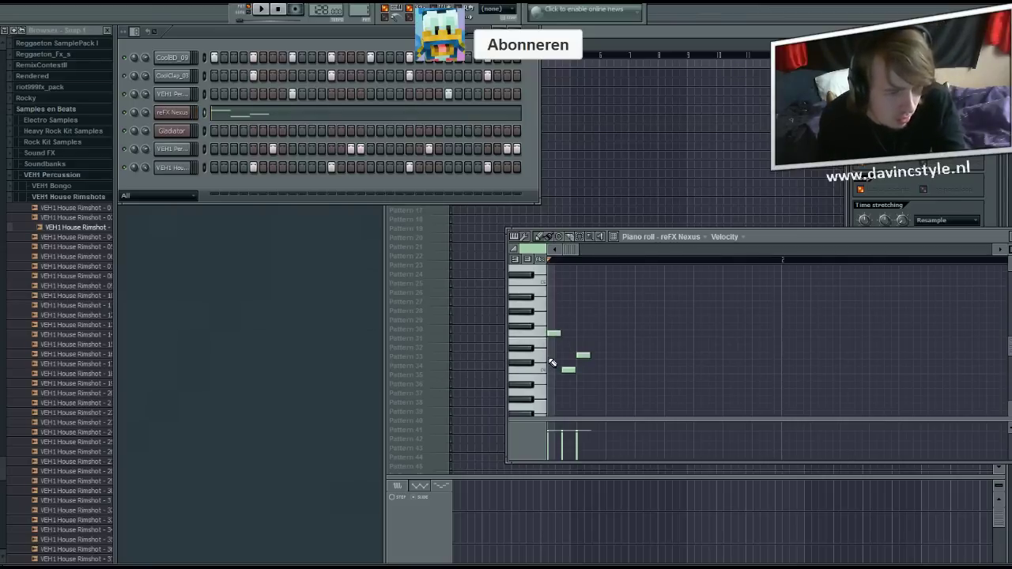
right_click(587, 355)
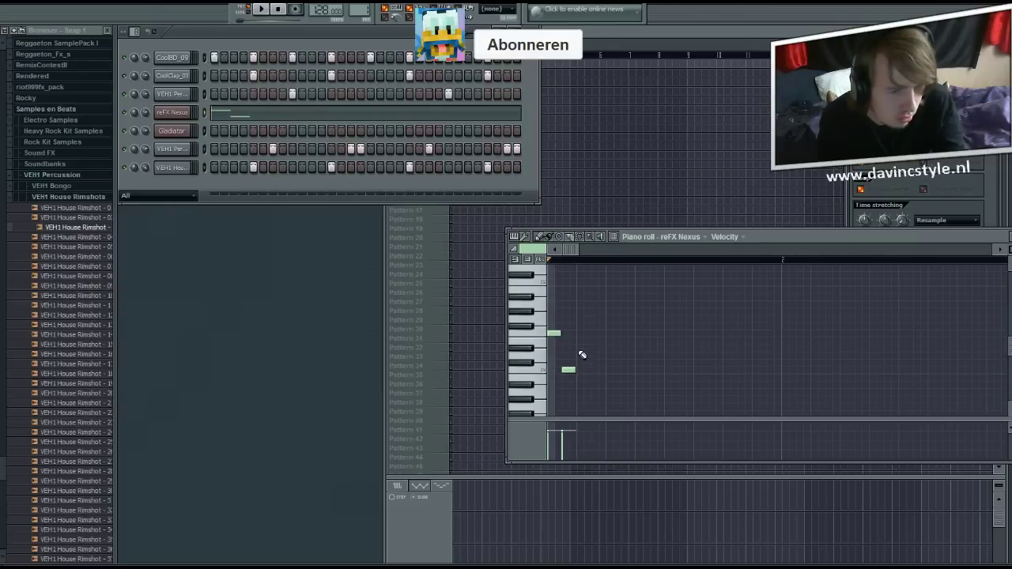
click(578, 348)
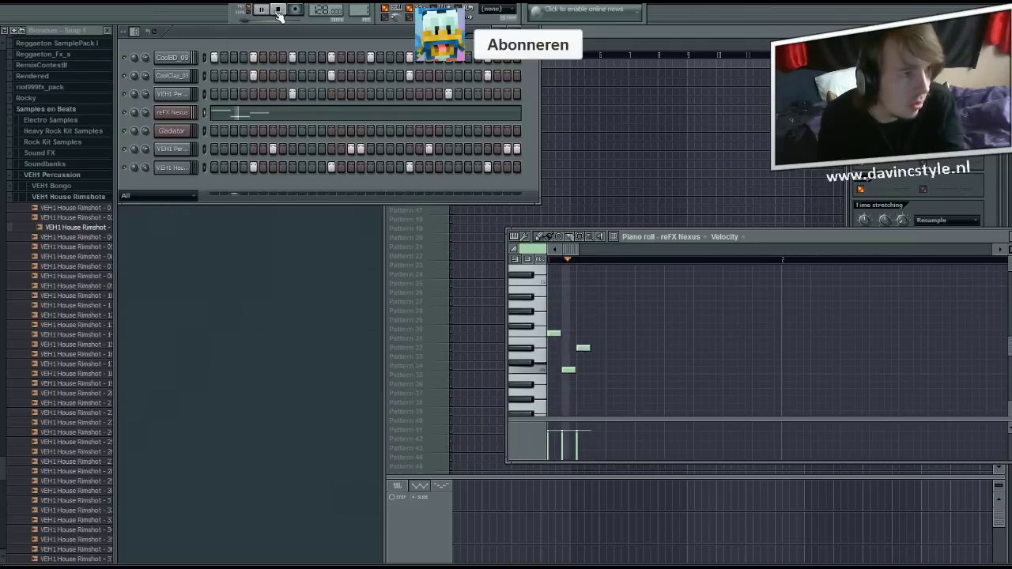
click(130, 59)
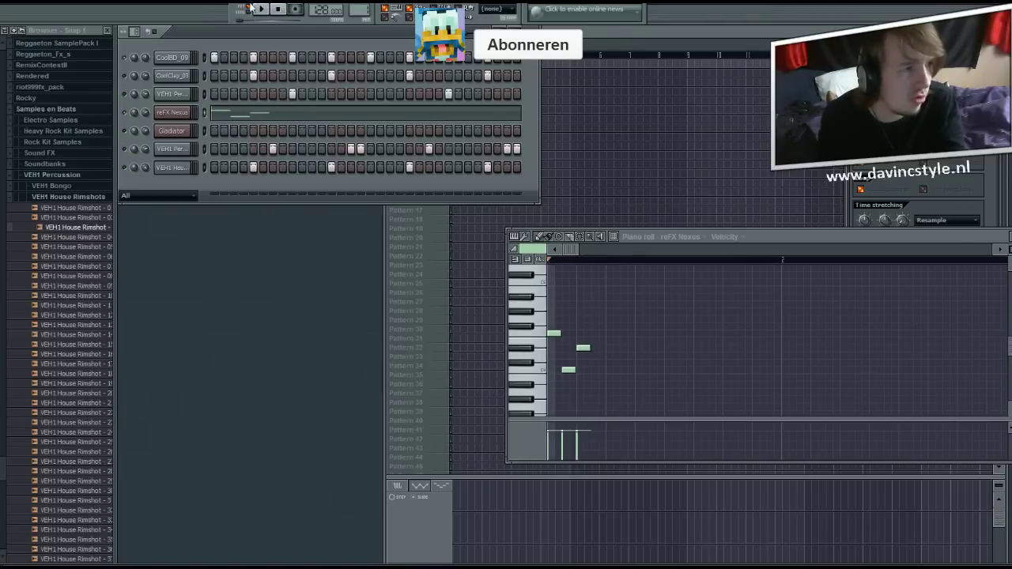
Add F and D# as the fourth and fifth bass notes, playing the pattern back after each one.
right_click(597, 368)
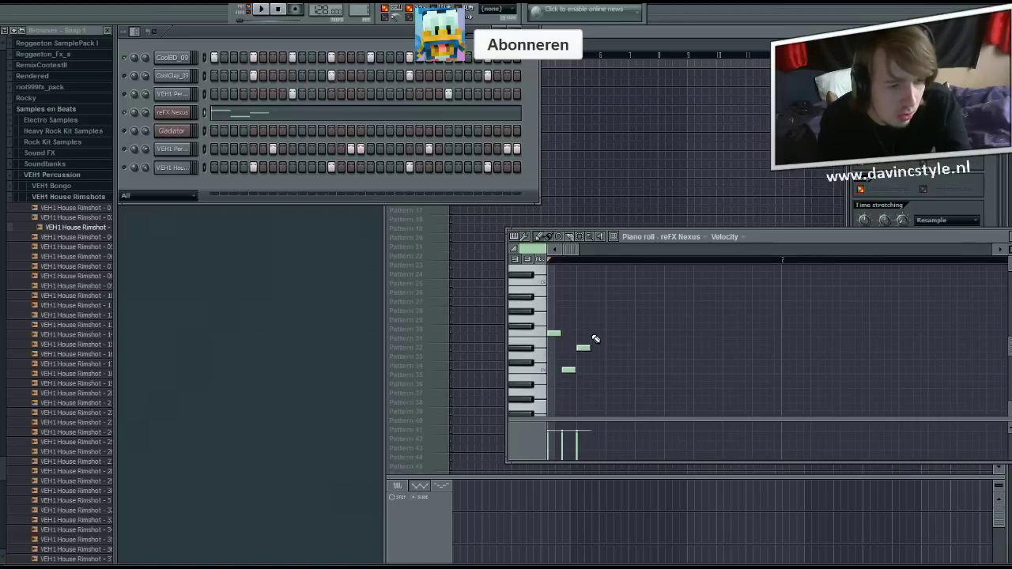
click(597, 334)
click(261, 9)
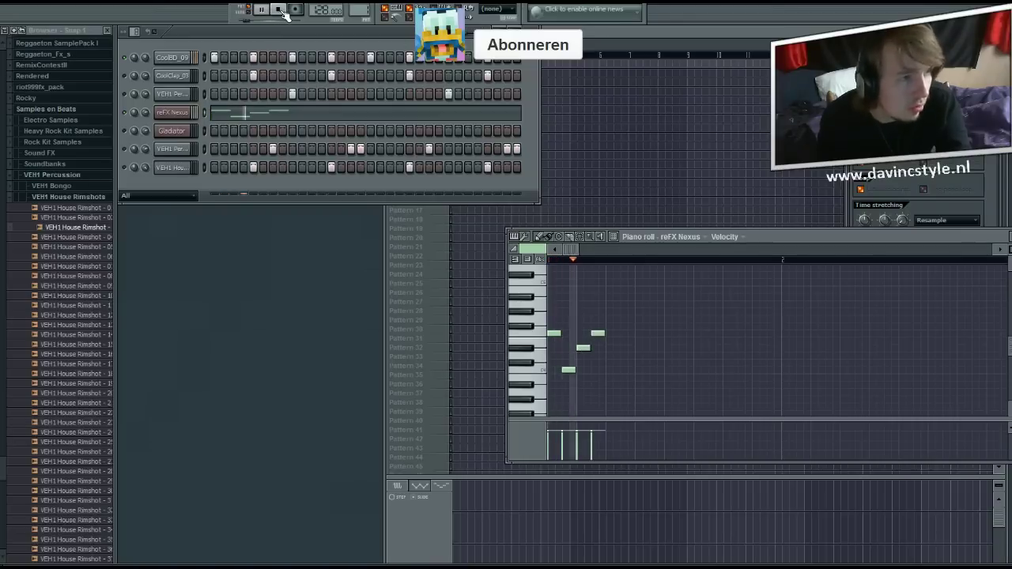
click(280, 9)
click(609, 348)
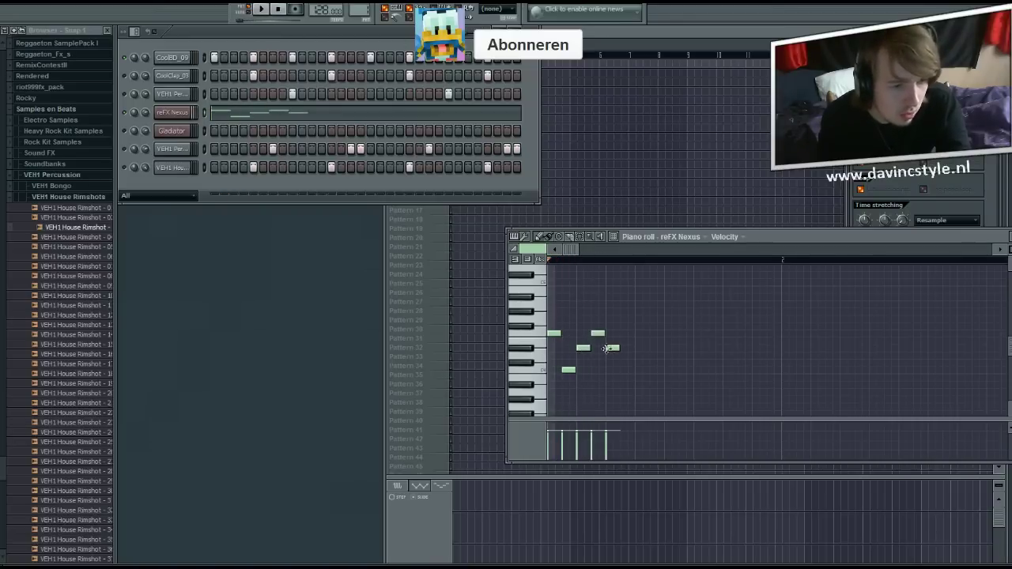
click(261, 10)
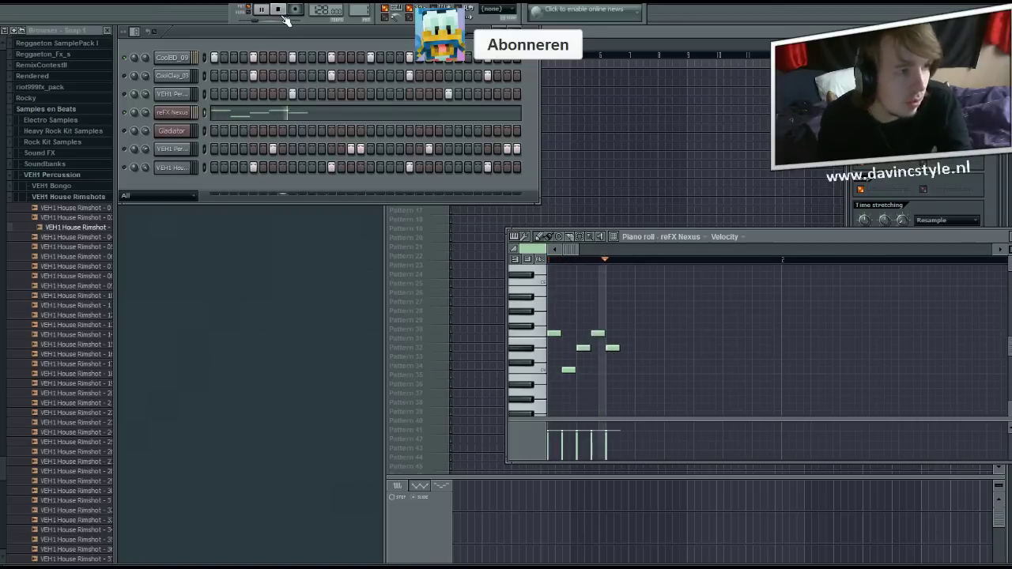
Add C#, C and D# as the sixth to eighth bass notes and listen to the phrase.
click(623, 362)
click(638, 370)
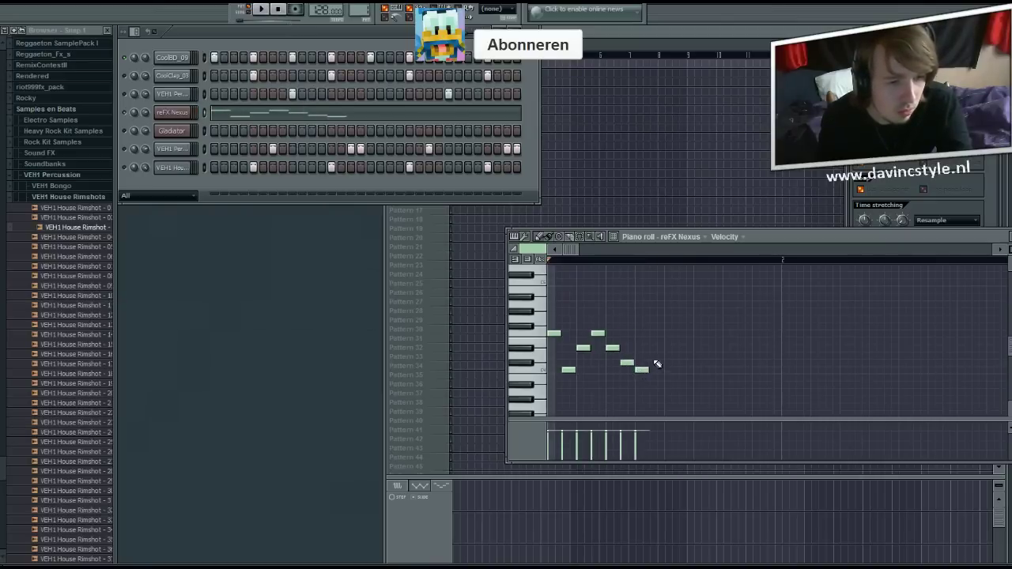
click(652, 349)
click(261, 8)
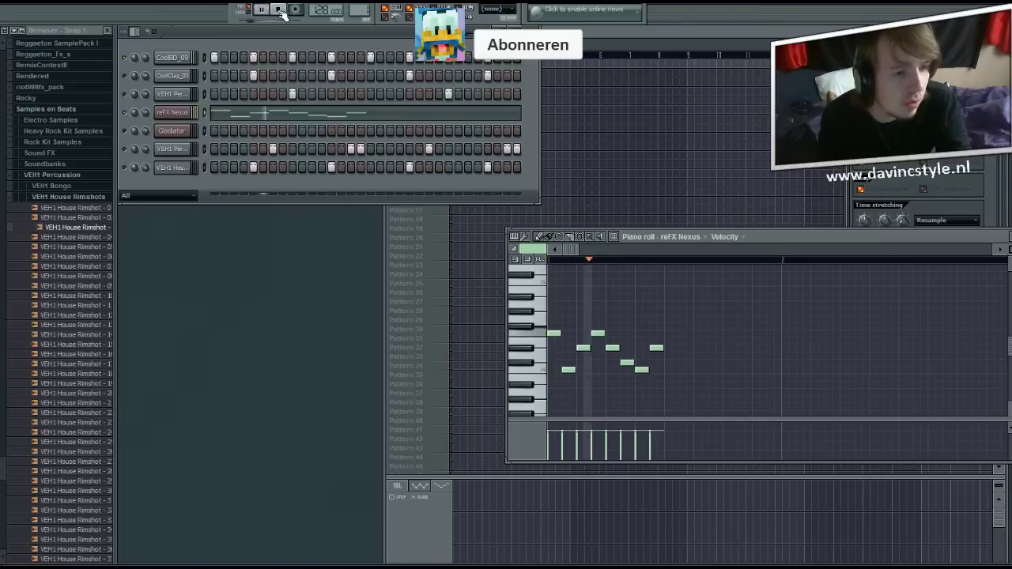
click(279, 11)
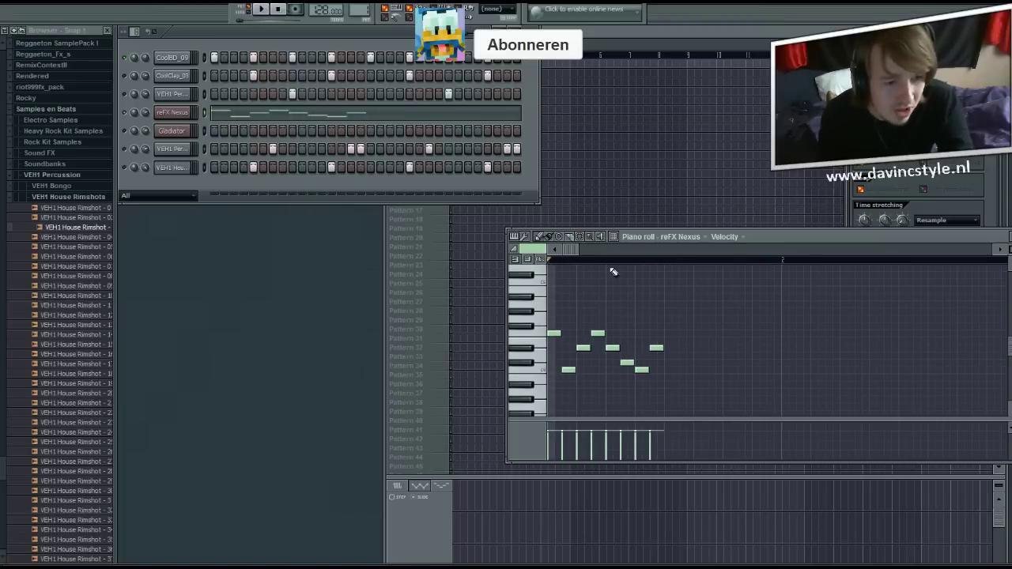
Repeat the eight-note bass phrase F, C, D#, F, D#, C#, C, D# directly after the first to fill the bar.
click(670, 334)
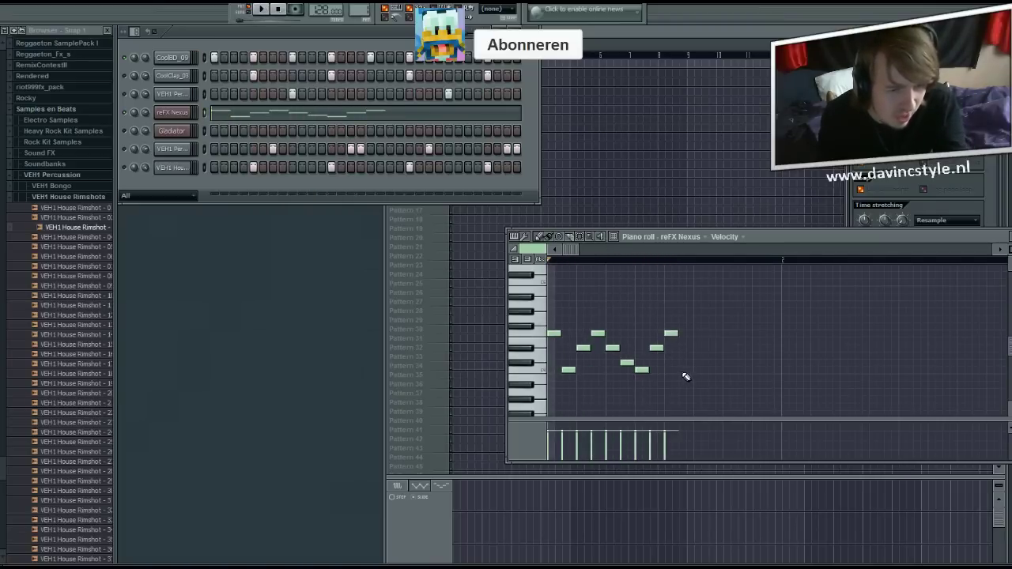
click(684, 370)
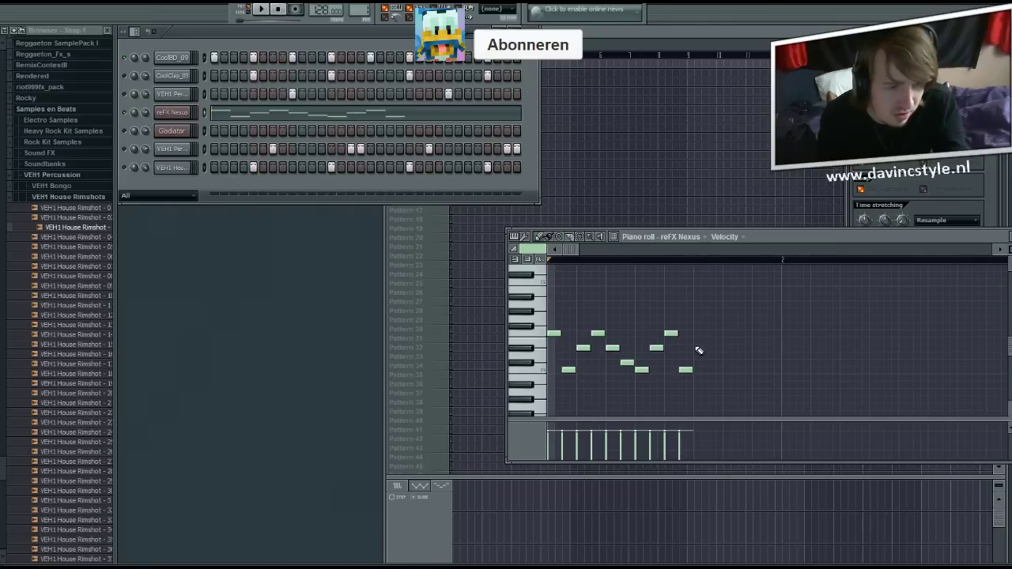
click(698, 347)
click(713, 335)
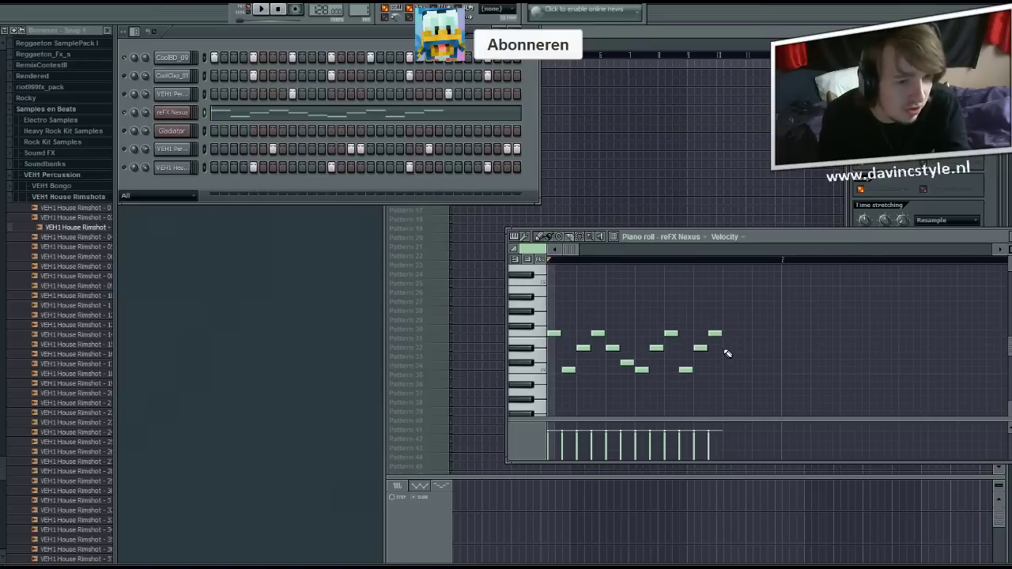
click(728, 347)
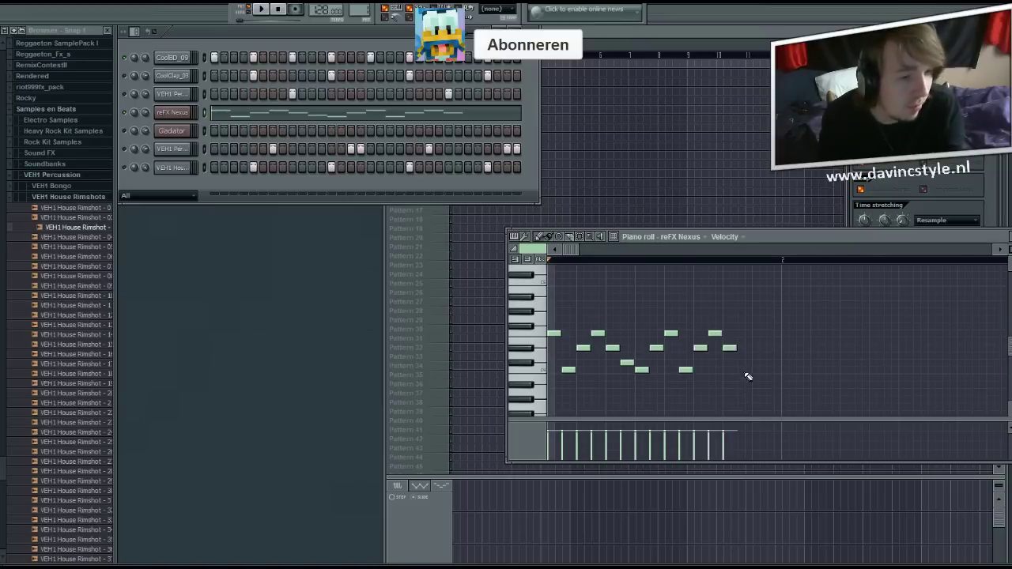
click(743, 363)
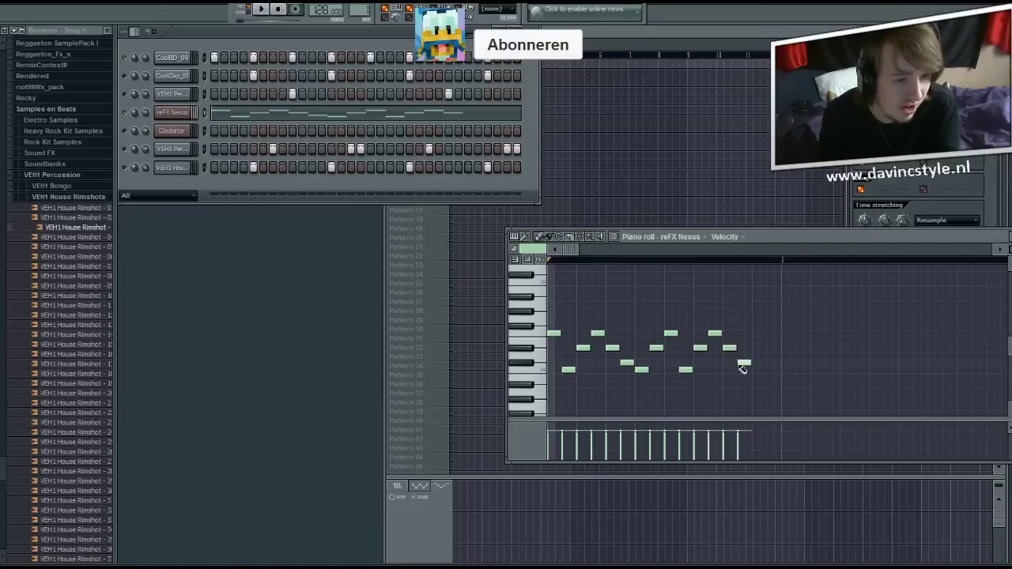
click(757, 369)
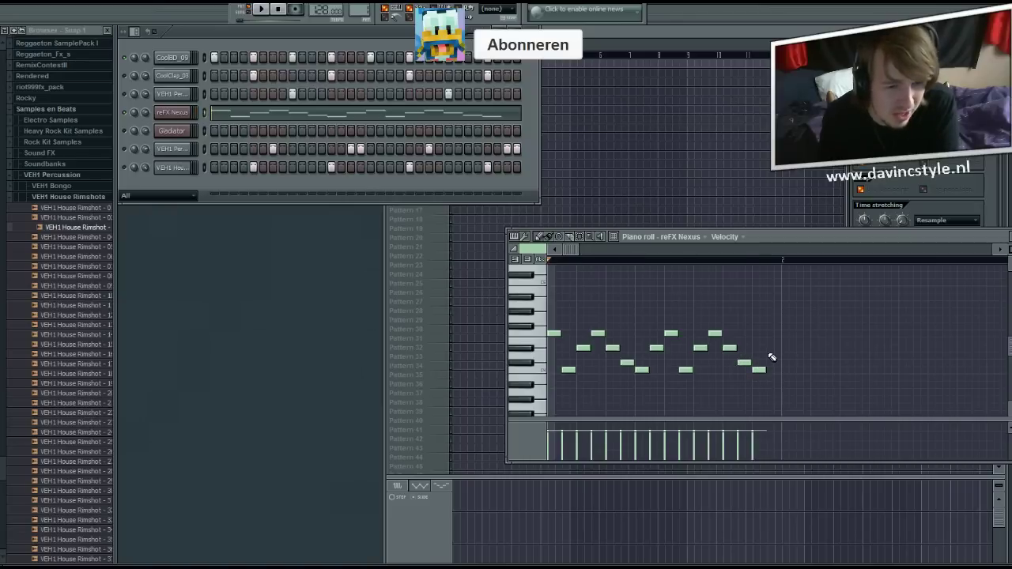
click(766, 348)
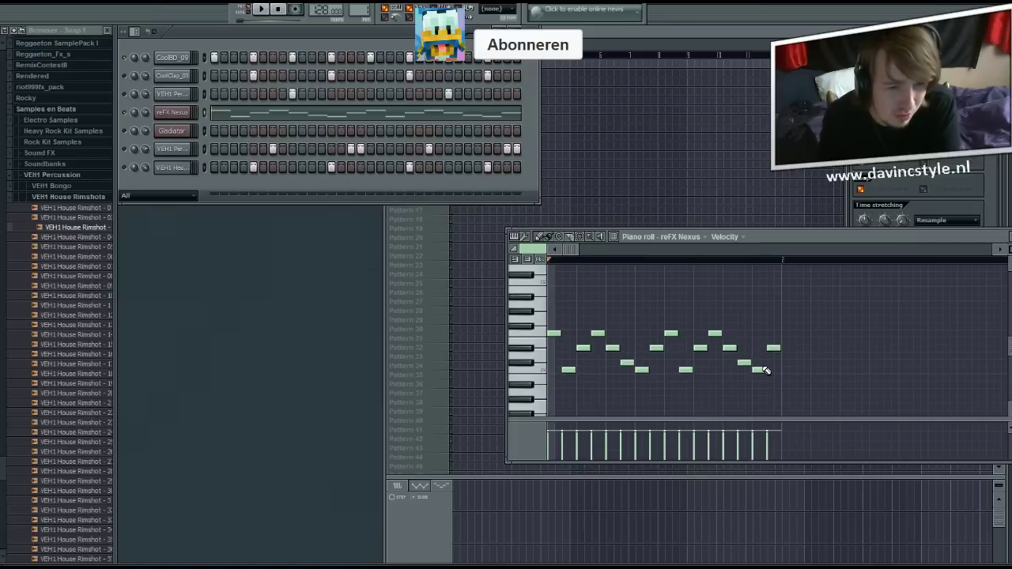
Play the pattern and audition the Bass presets BA Basic TriSaw Morph and BA Drowning Bass in reFX Nexus.
click(265, 9)
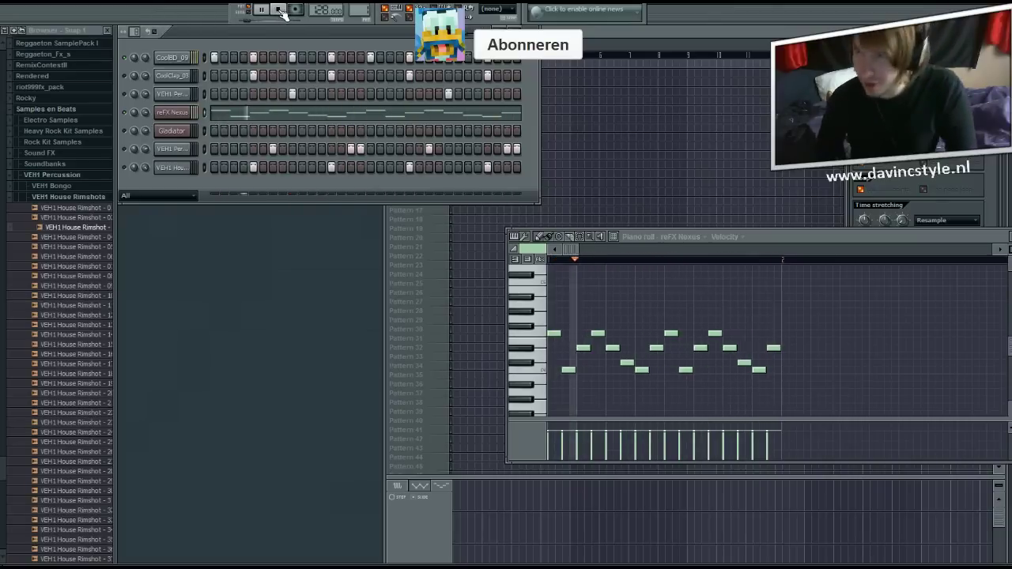
click(178, 113)
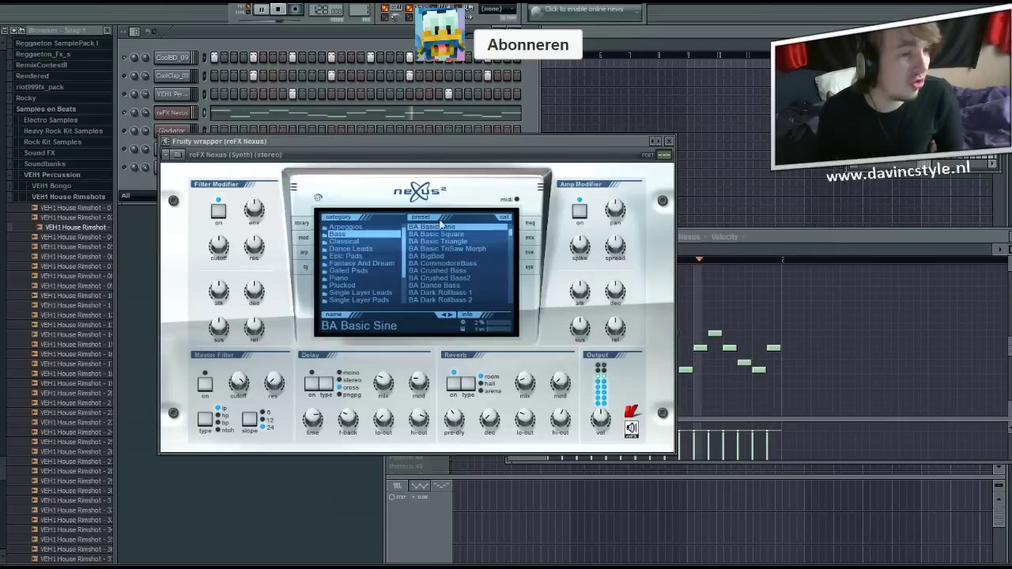
click(460, 248)
scroll(463, 291, down, 1)
scroll(459, 283, down, 2)
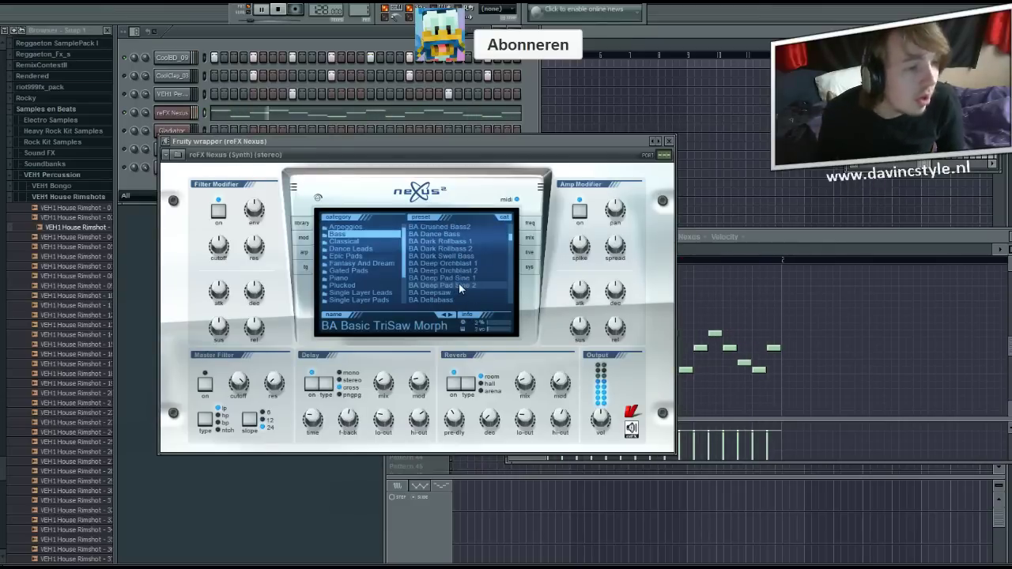
click(456, 283)
scroll(455, 284, down, 3)
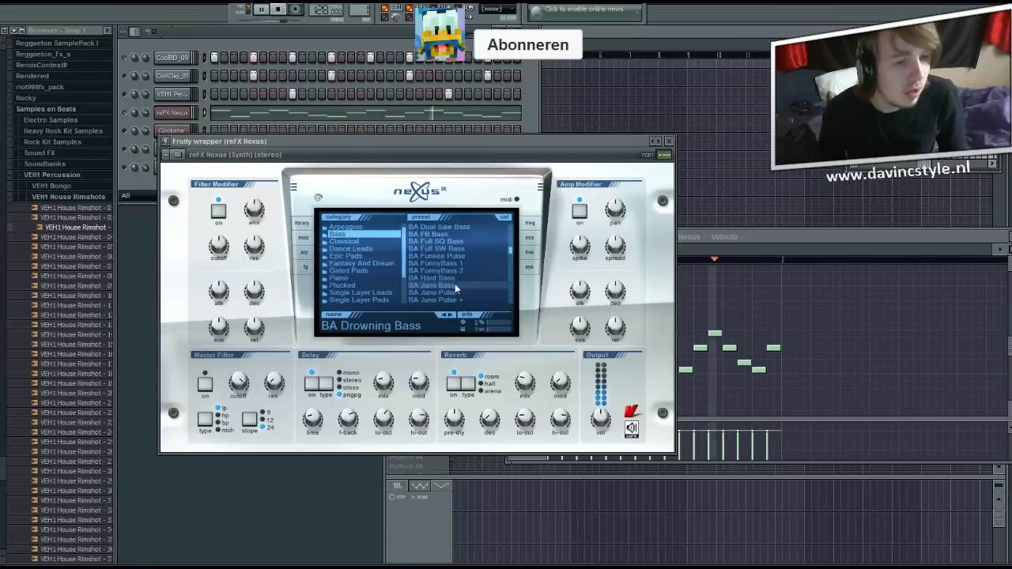
Audition the Nexus presets BA Percussive Bass 1, BA Popcorn Bass 2 and BA Popcorn Bass 1 on the running bass line.
scroll(454, 284, down, 5)
click(454, 284)
scroll(455, 284, down, 3)
click(453, 282)
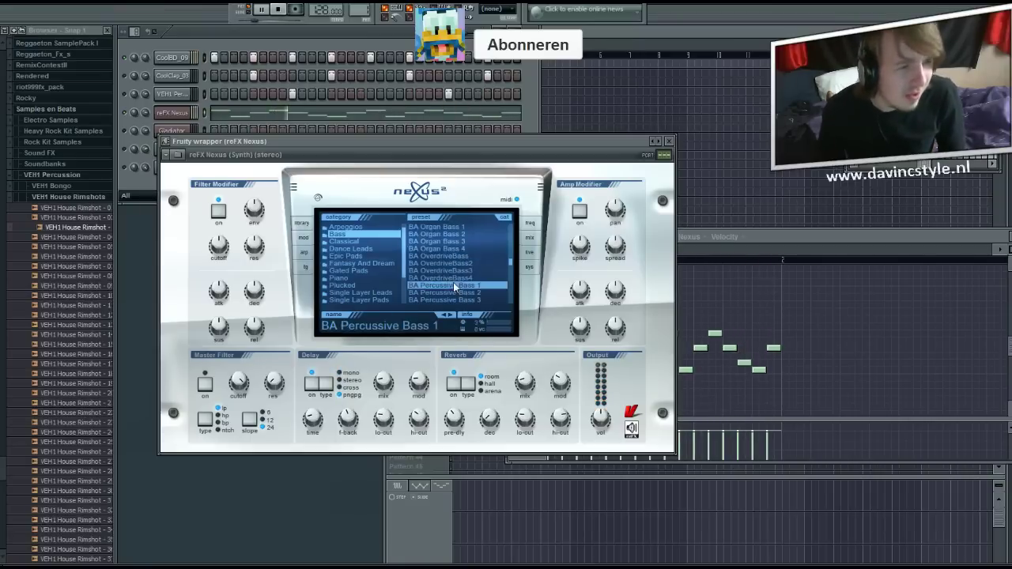
scroll(450, 278, down, 3)
click(449, 274)
scroll(447, 268, down, 1)
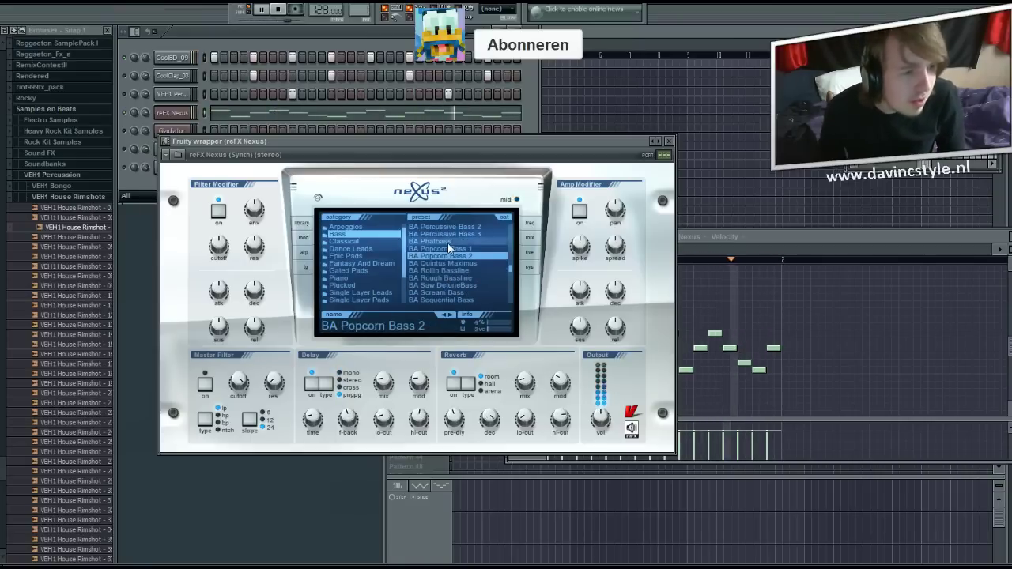
click(443, 249)
scroll(458, 277, down, 4)
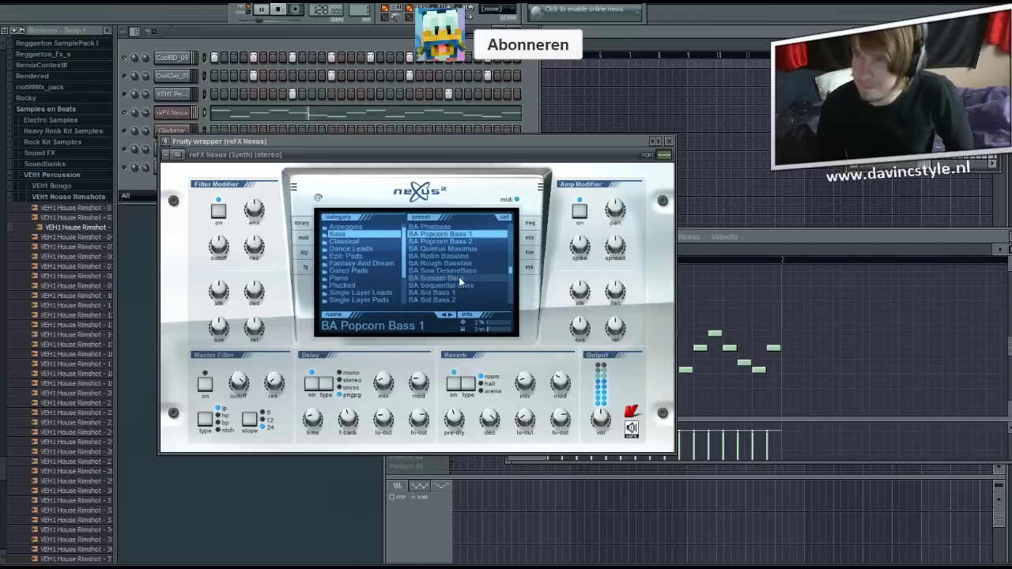
Try BA Slapped Bass, load BA Soft Bass 1 for the bass line, then close Nexus and stop playback.
click(456, 272)
click(453, 280)
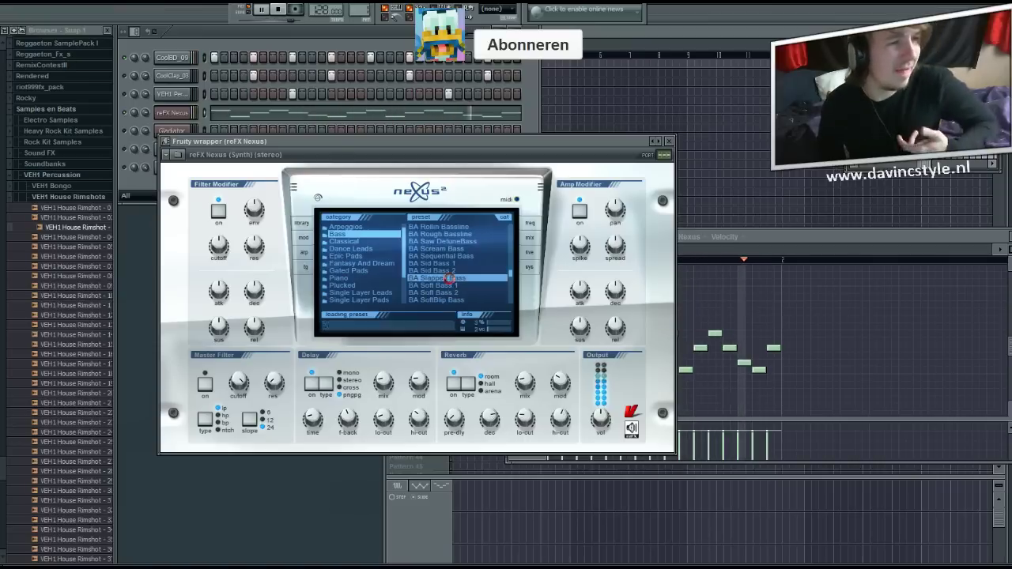
click(448, 286)
scroll(448, 286, down, 6)
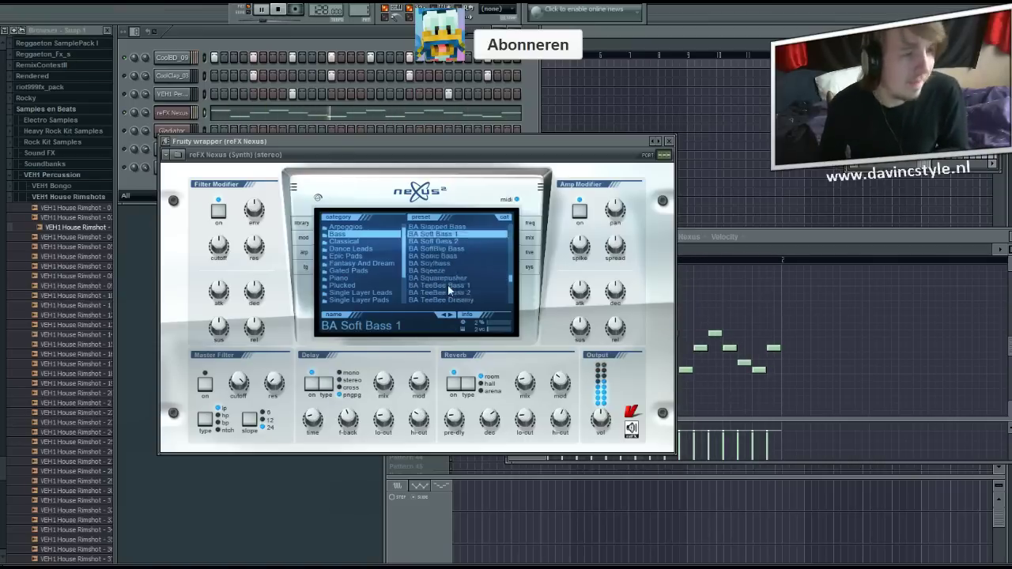
click(671, 142)
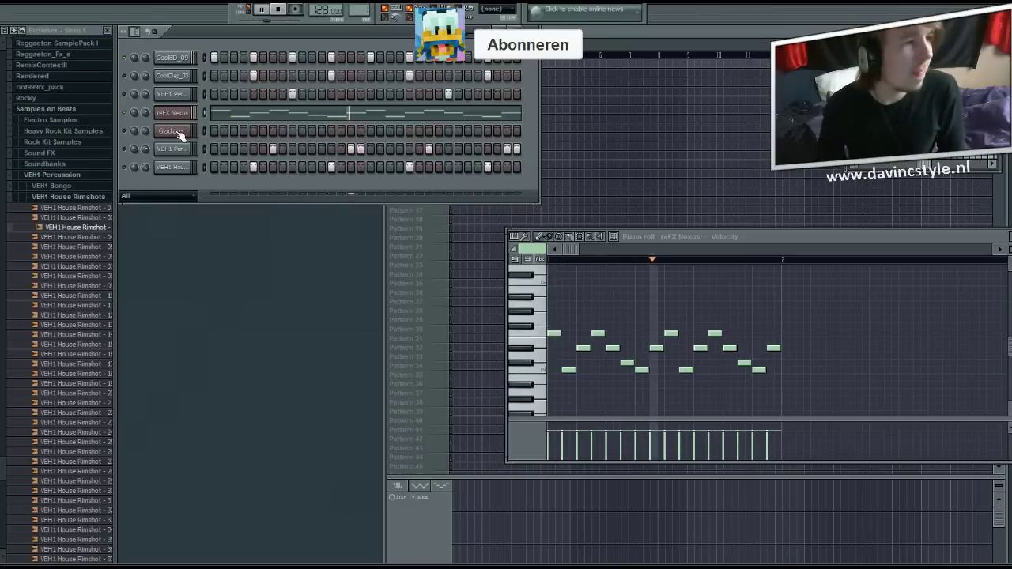
key(space)
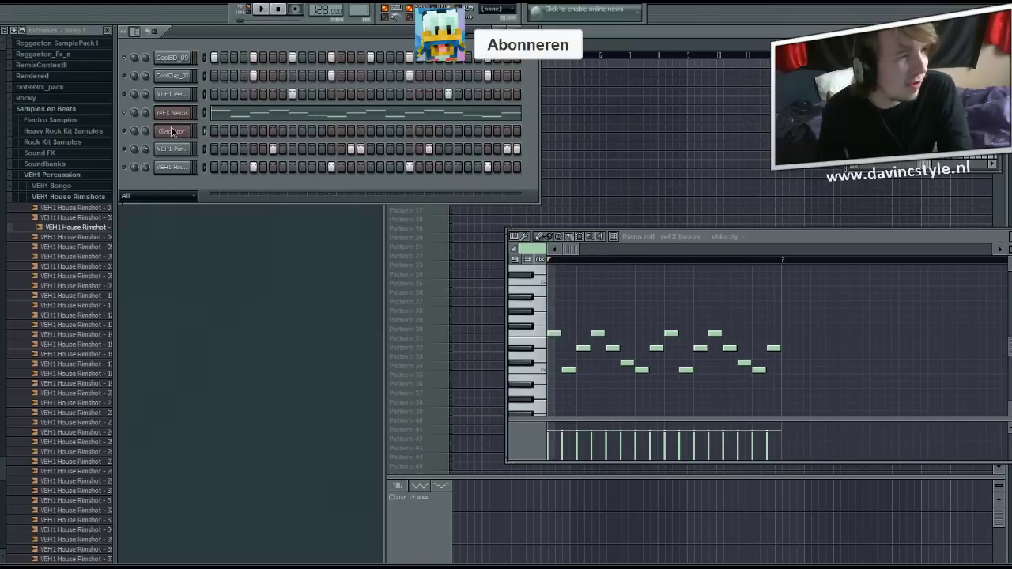
Open Gladiator's piano roll and synth window, and load the patch PA Future Pad4 AL from the Atmos category.
click(214, 131)
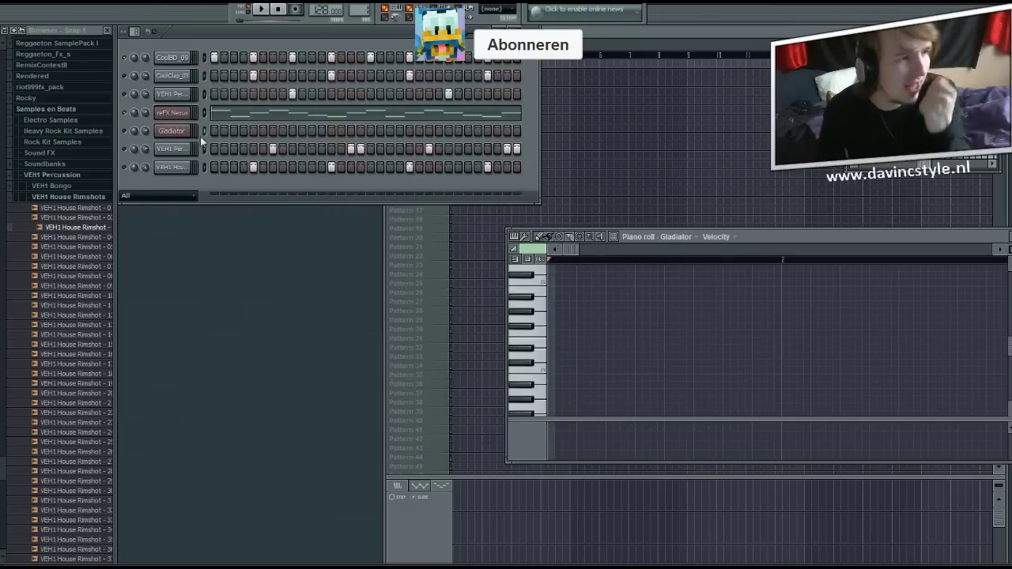
click(174, 131)
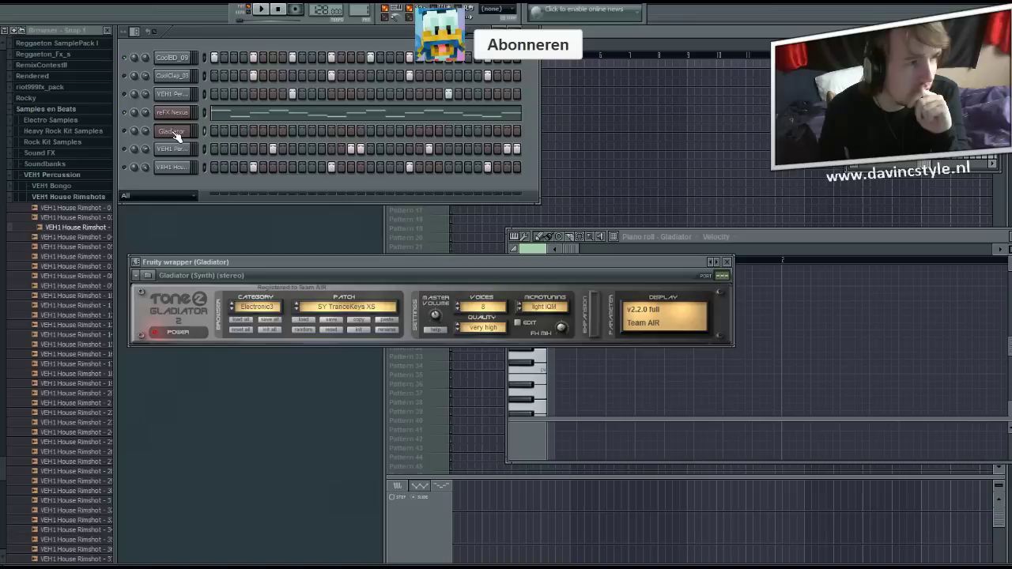
click(232, 314)
click(245, 308)
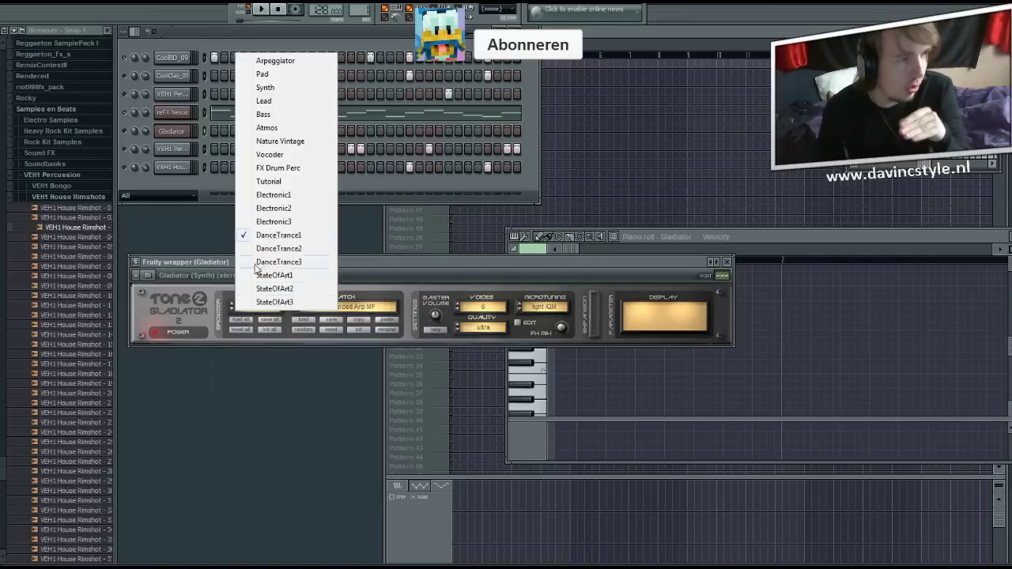
click(279, 128)
click(382, 313)
click(442, 313)
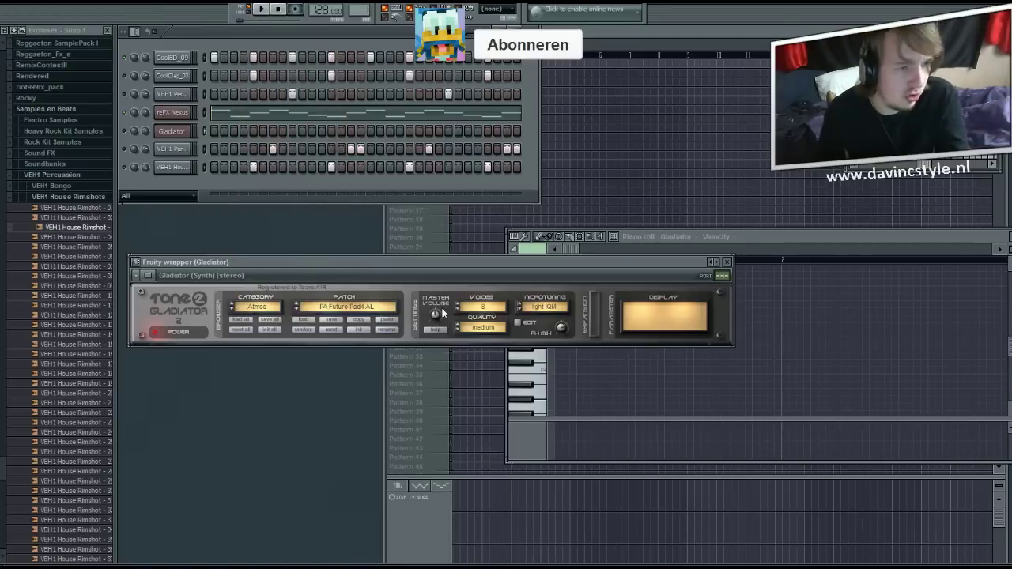
Audition the Atmos patches FX Rain BN, ATM Digital Sea and AT Techy Pad in Gladiator.
click(396, 307)
click(385, 330)
click(368, 313)
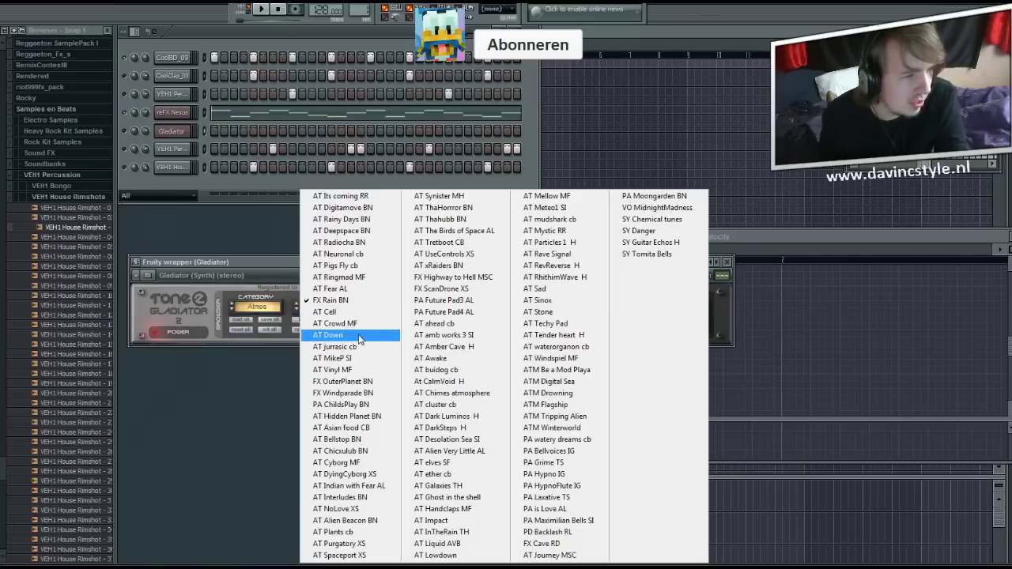
click(380, 302)
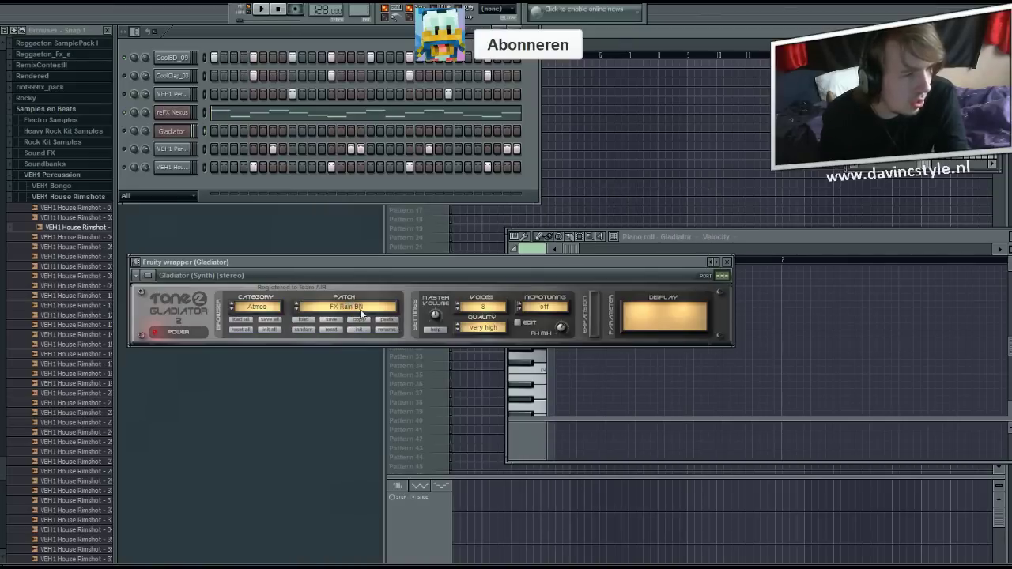
click(361, 314)
click(580, 383)
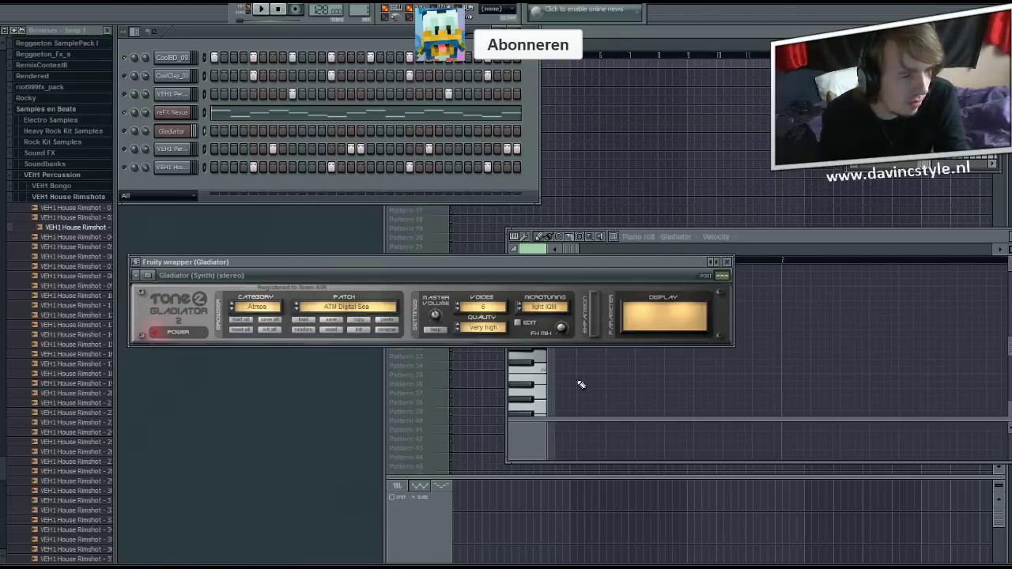
click(353, 308)
click(542, 325)
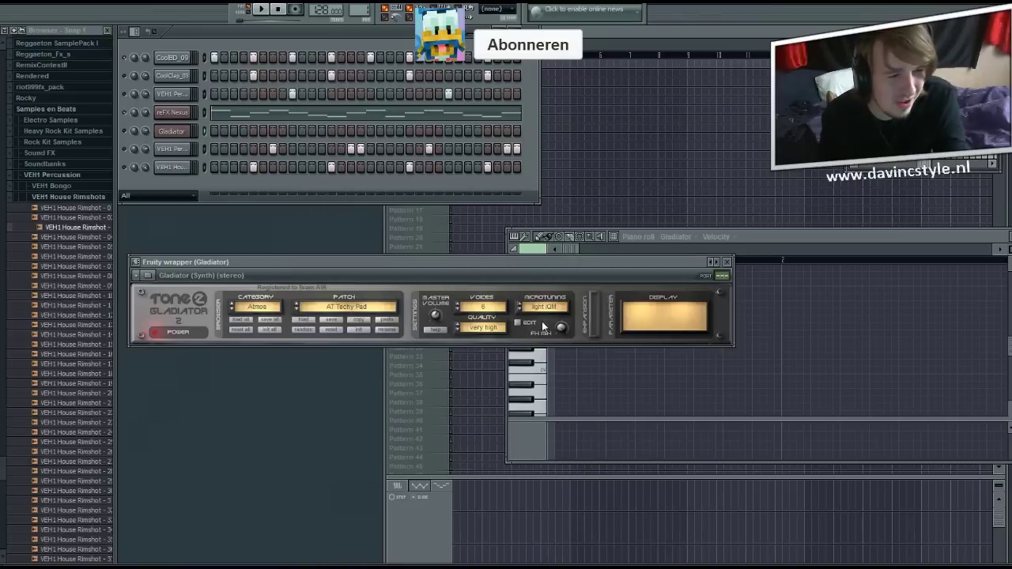
Switch Gladiator to the FX Drum Perc category and audition FX Starshooter RR, DR Elektrobase2 MF and FX Scifi.
click(273, 307)
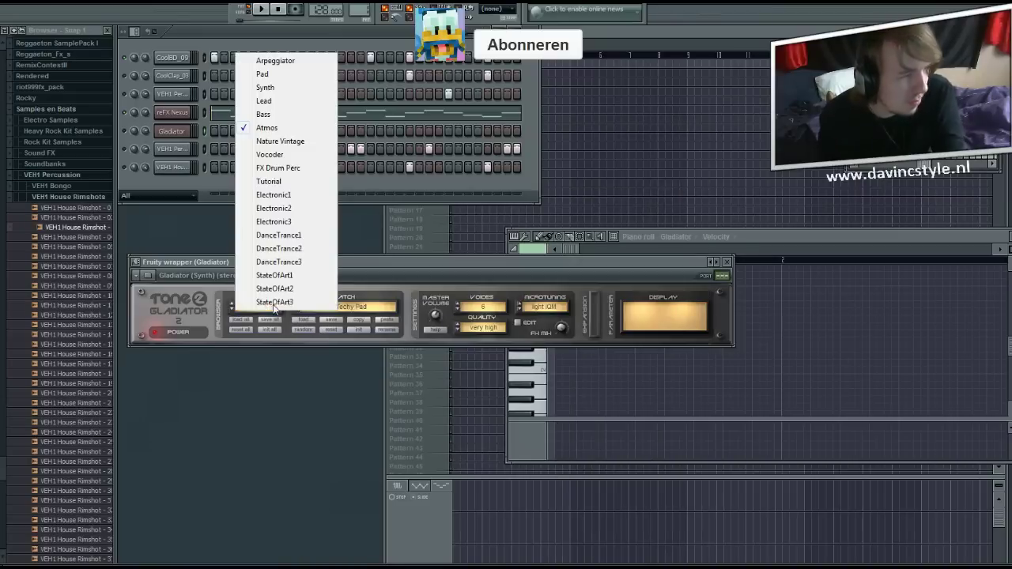
click(278, 168)
click(367, 314)
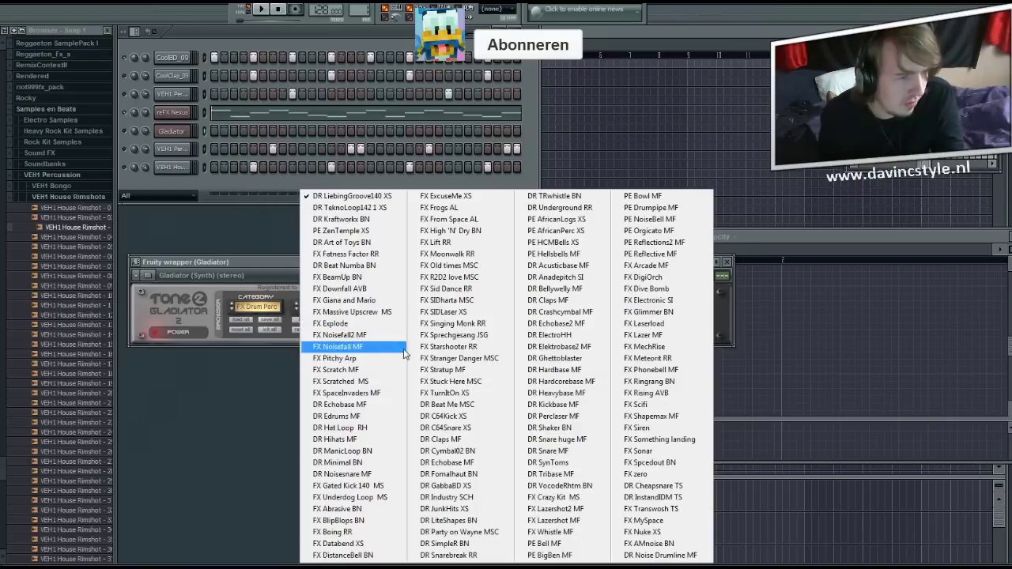
click(429, 347)
click(351, 309)
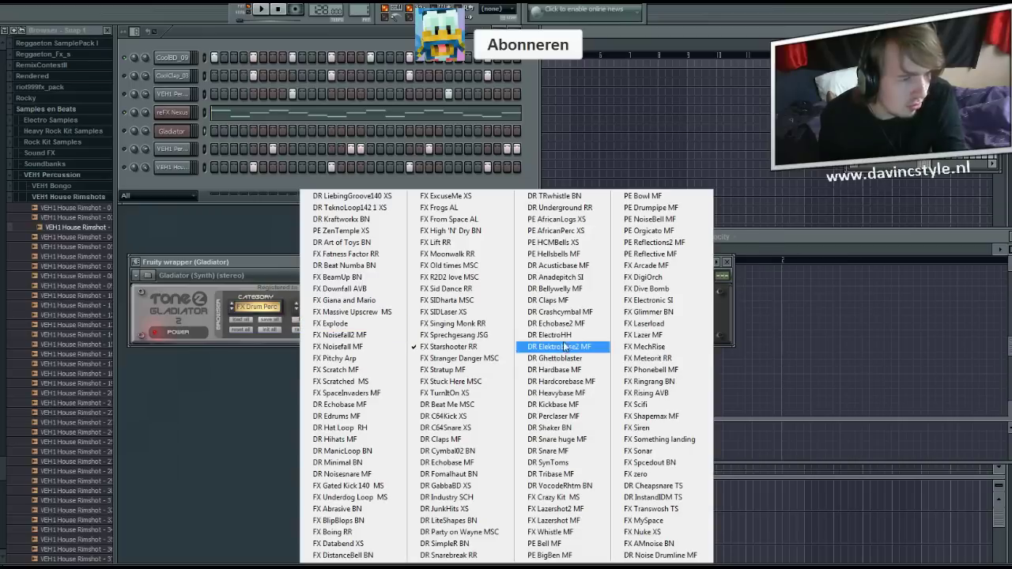
click(561, 332)
click(338, 305)
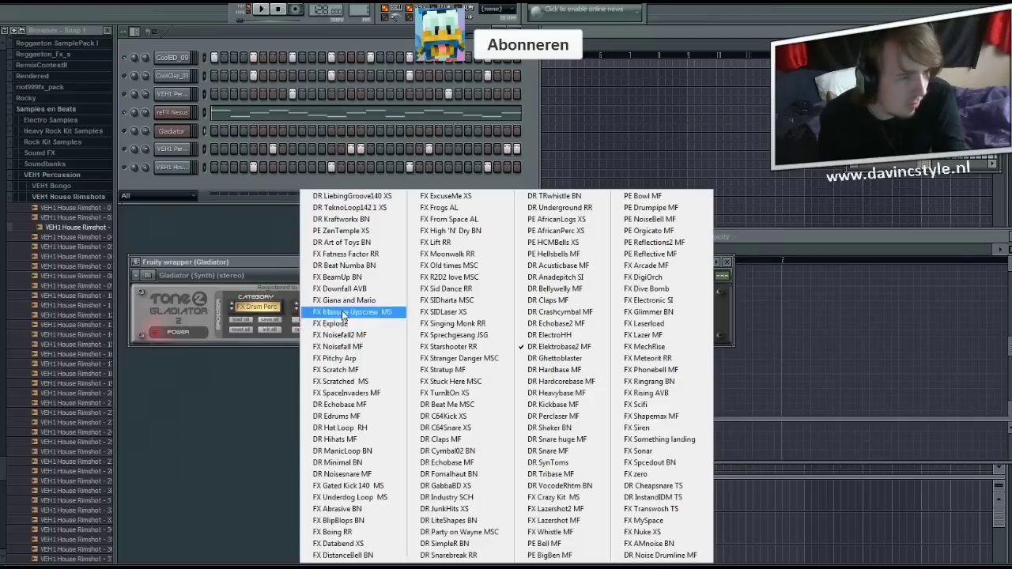
click(656, 408)
Switch Gladiator to the Electronic1 category and audition the patches BA Bassgear BN and BA Massive BN.
click(272, 308)
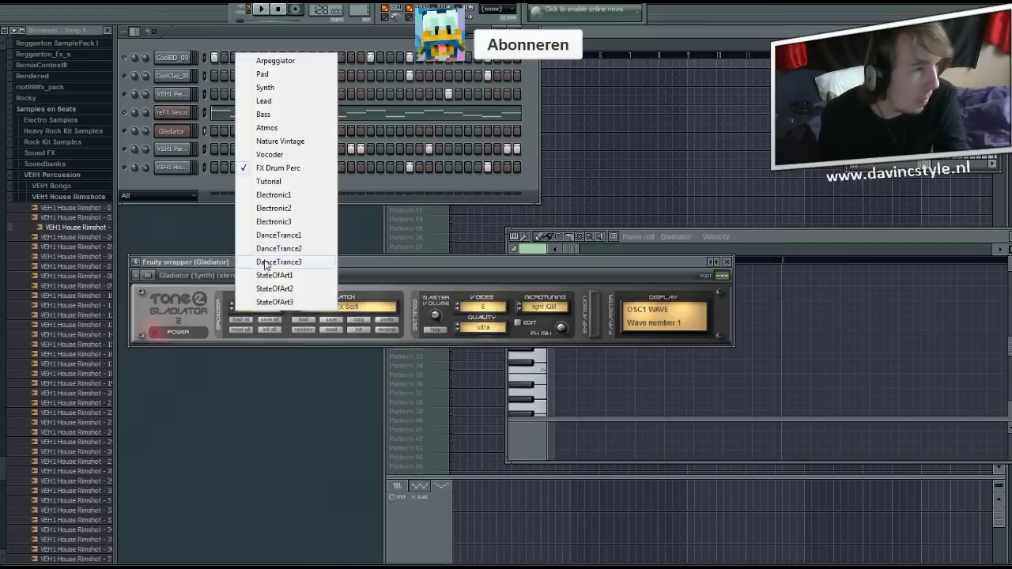
click(276, 196)
click(368, 313)
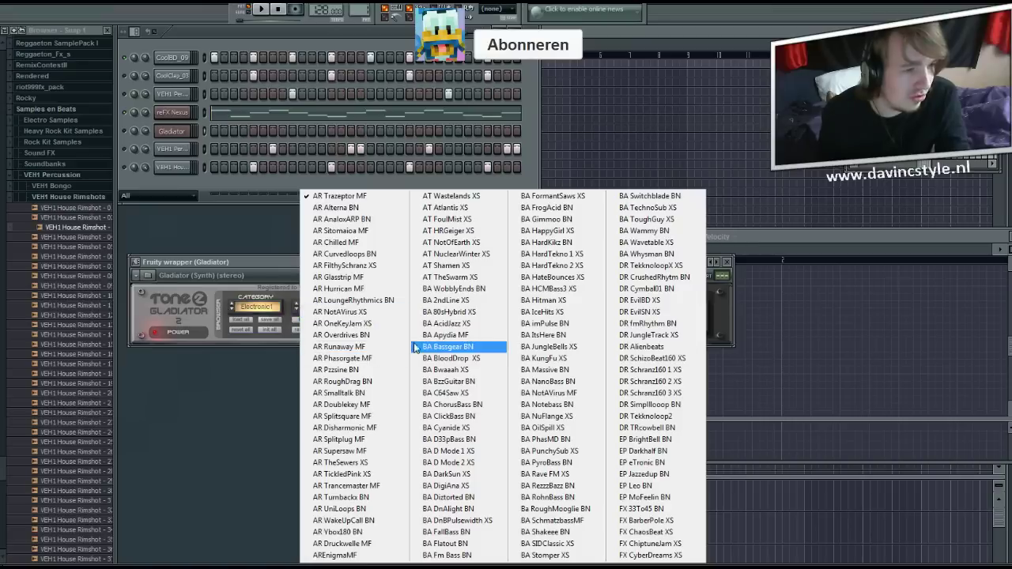
click(414, 348)
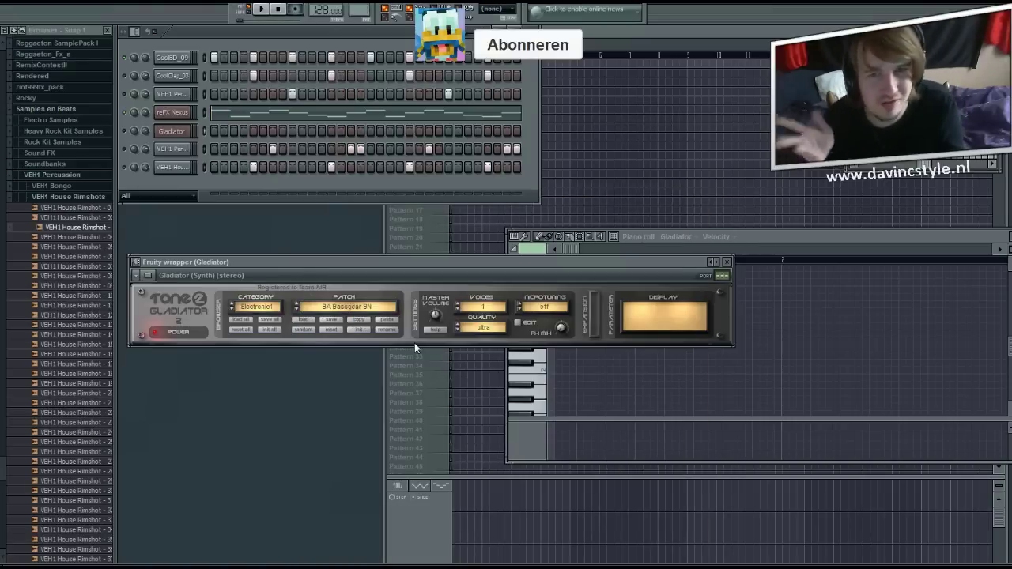
click(382, 311)
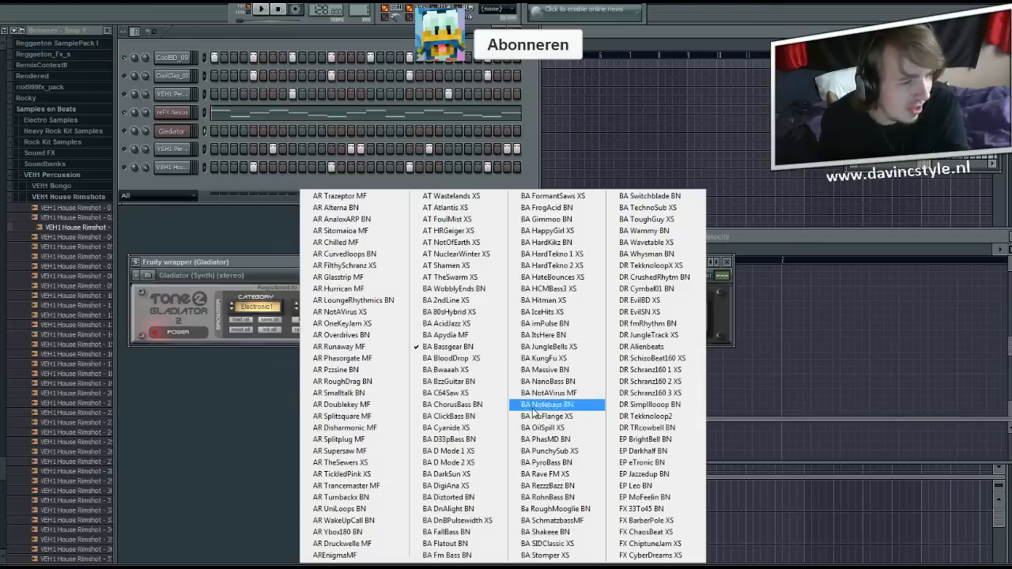
click(549, 377)
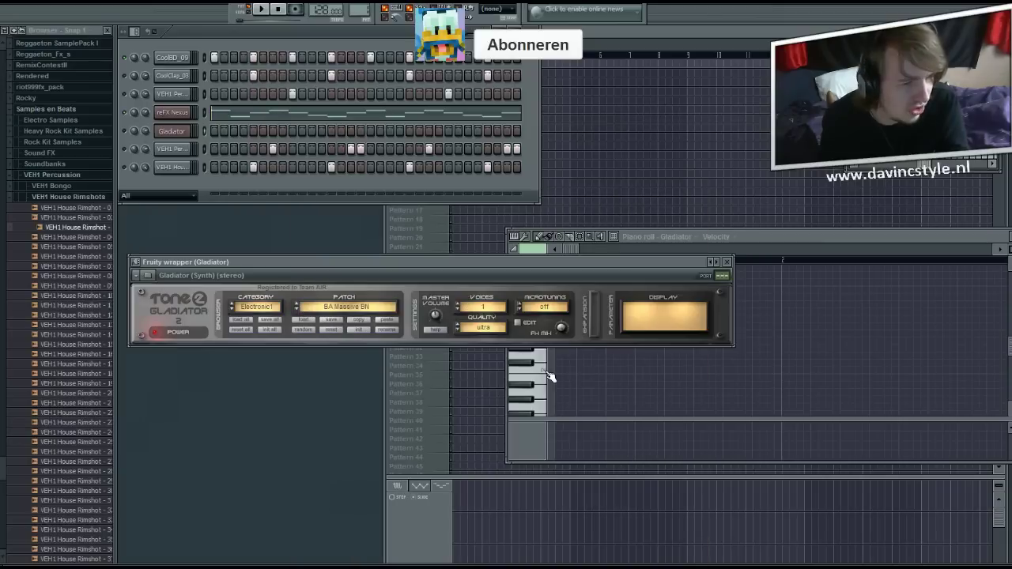
Switch Gladiator to the DanceTrance1 category and audition the patches AR InTheClub MSC and AR Trance PAD4 MF.
click(274, 312)
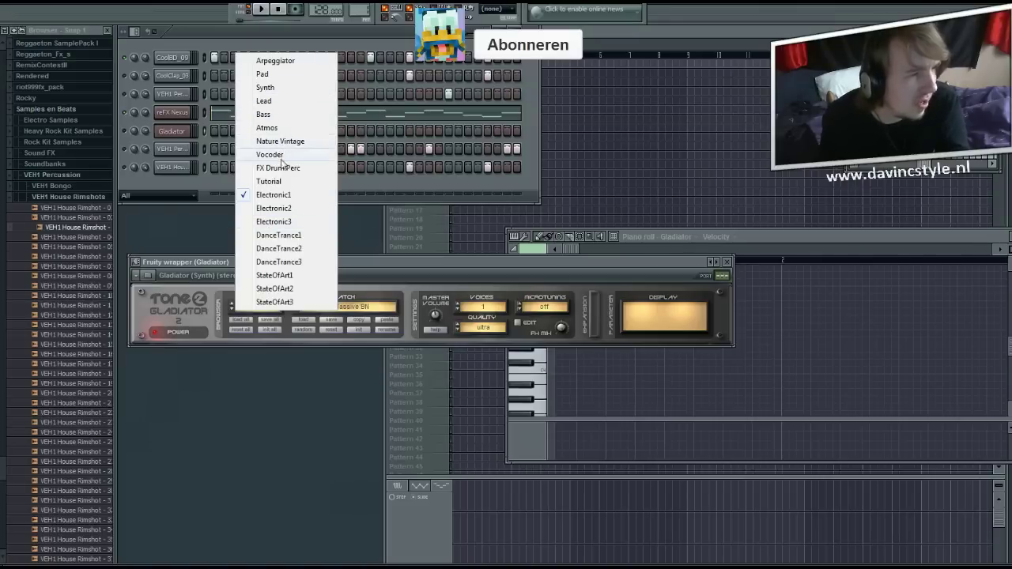
click(283, 236)
click(366, 313)
click(457, 369)
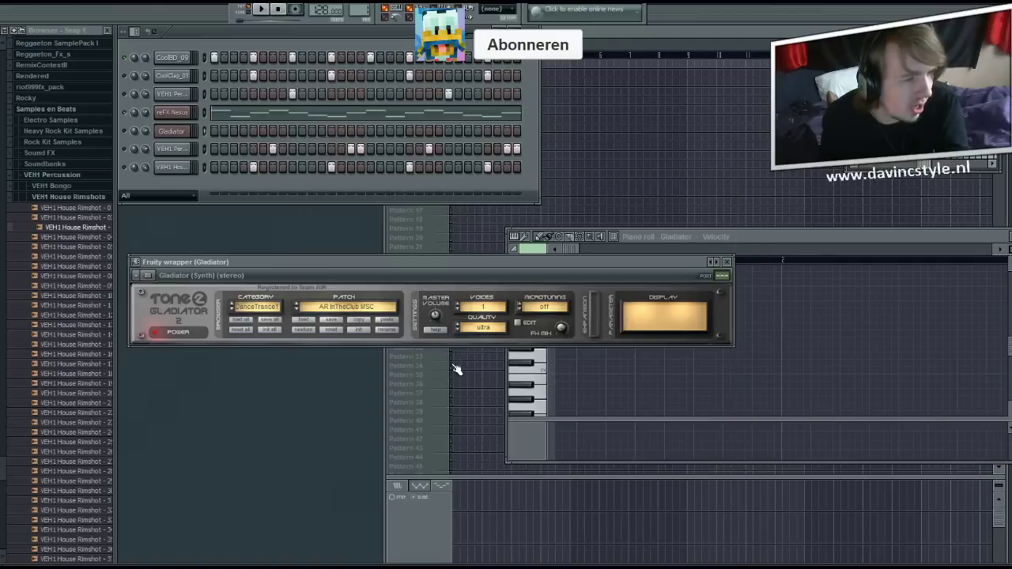
click(326, 306)
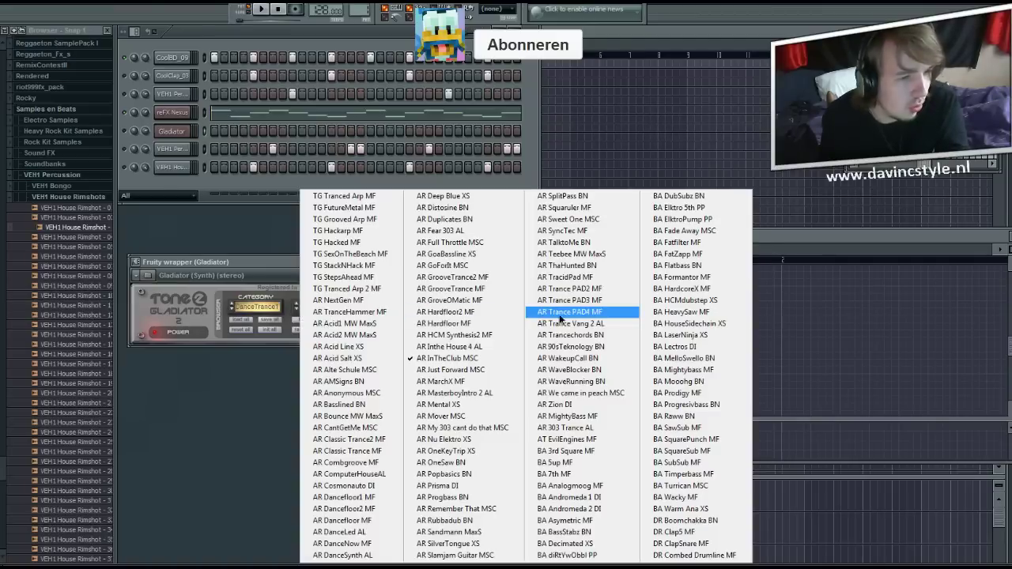
click(552, 310)
Audition the DanceTrance1 bass patches BA HouseSidechain XS and BA Fatfilter MF, then load BA Analogmoog MF.
click(359, 311)
click(683, 325)
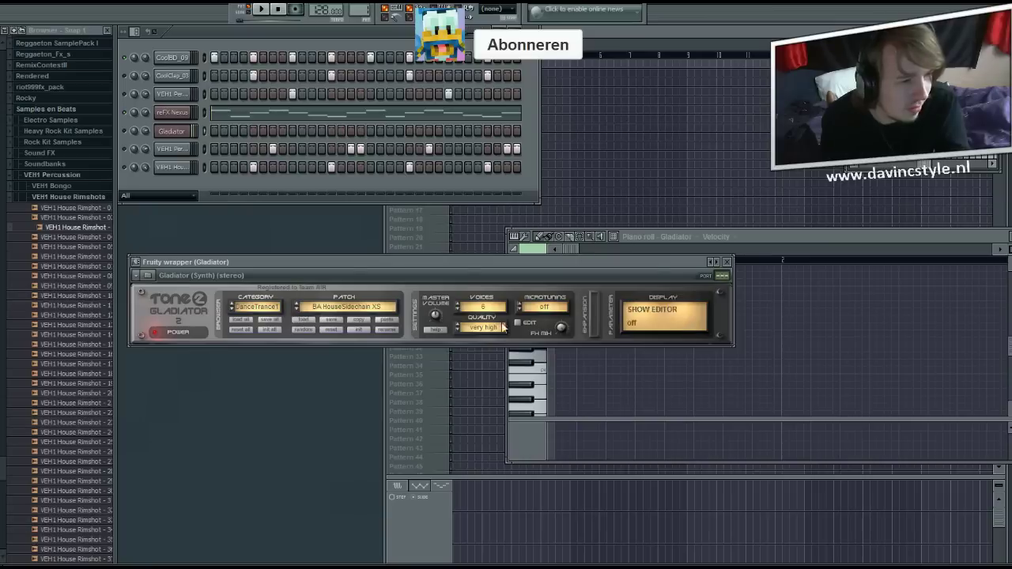
click(355, 308)
click(682, 316)
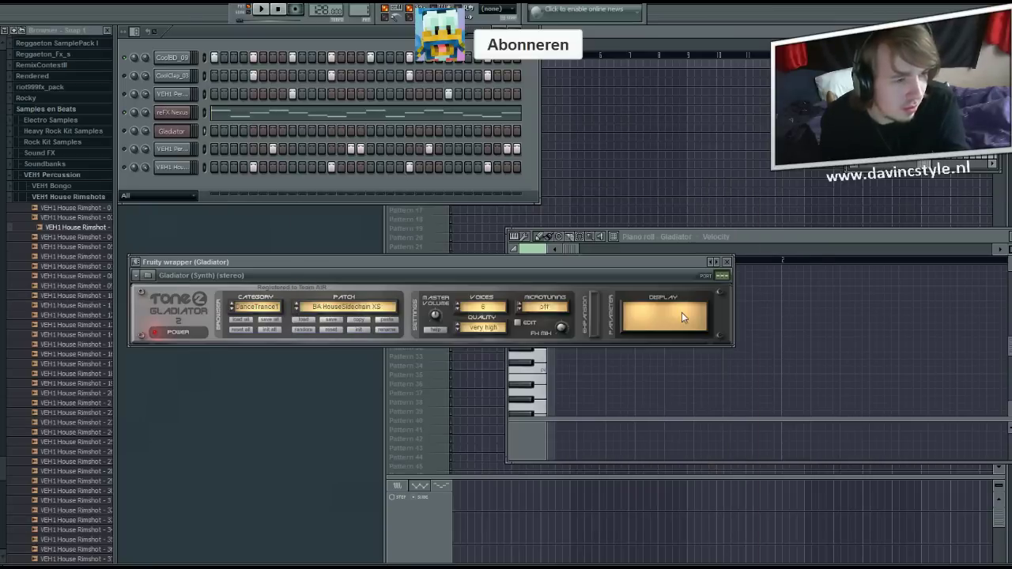
click(361, 306)
click(676, 242)
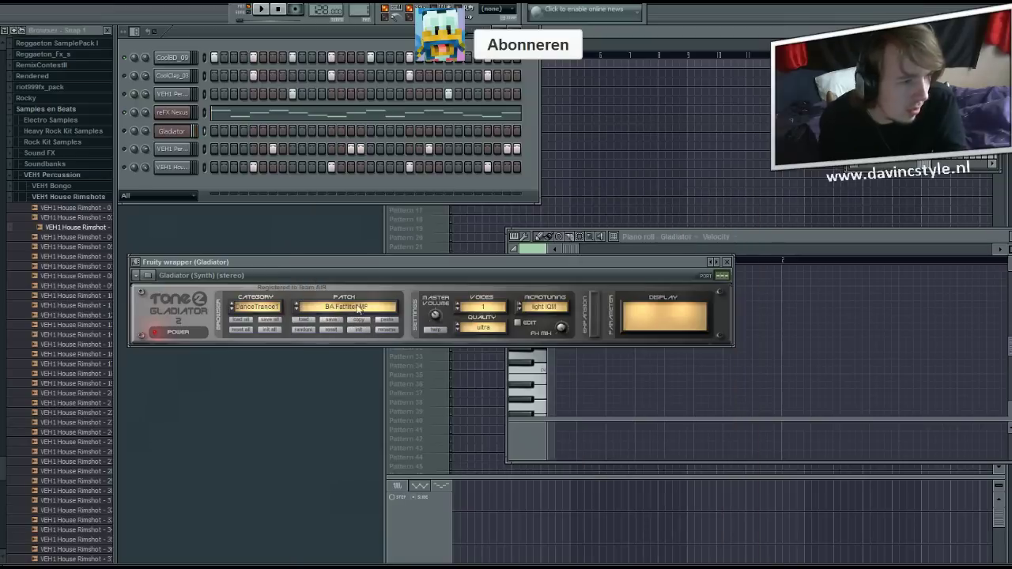
click(346, 312)
click(585, 488)
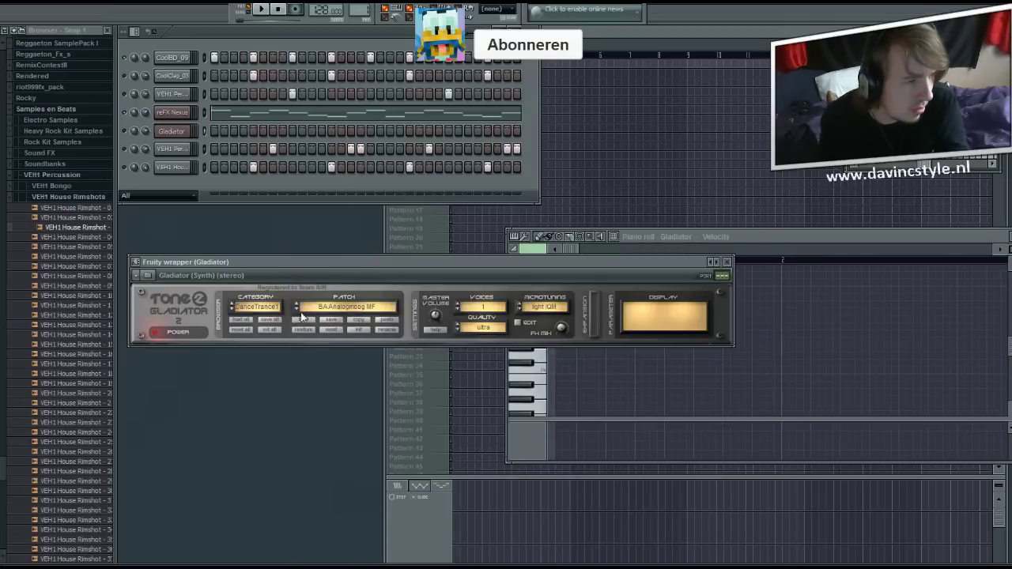
Audition the DanceTrance1 patches AR ComputerHouseAL and AR Acid Salt XS in Gladiator, then load AR NextGen MF.
click(345, 308)
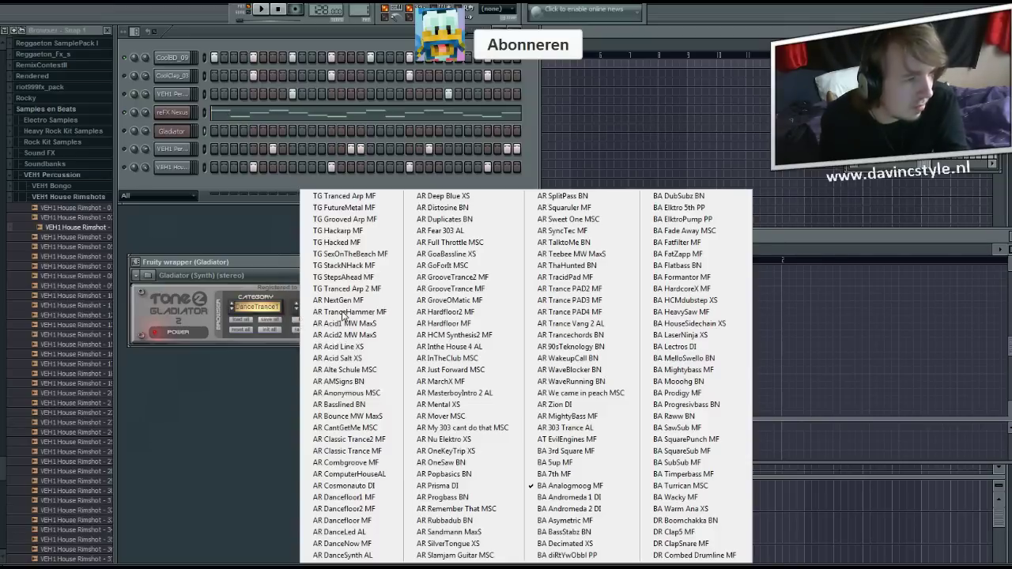
click(352, 475)
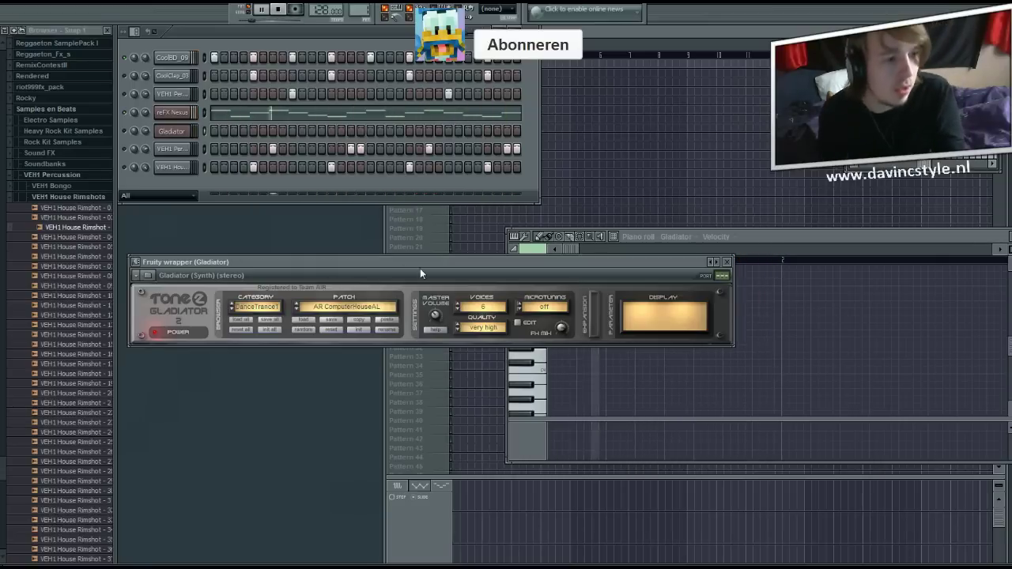
click(346, 306)
click(367, 361)
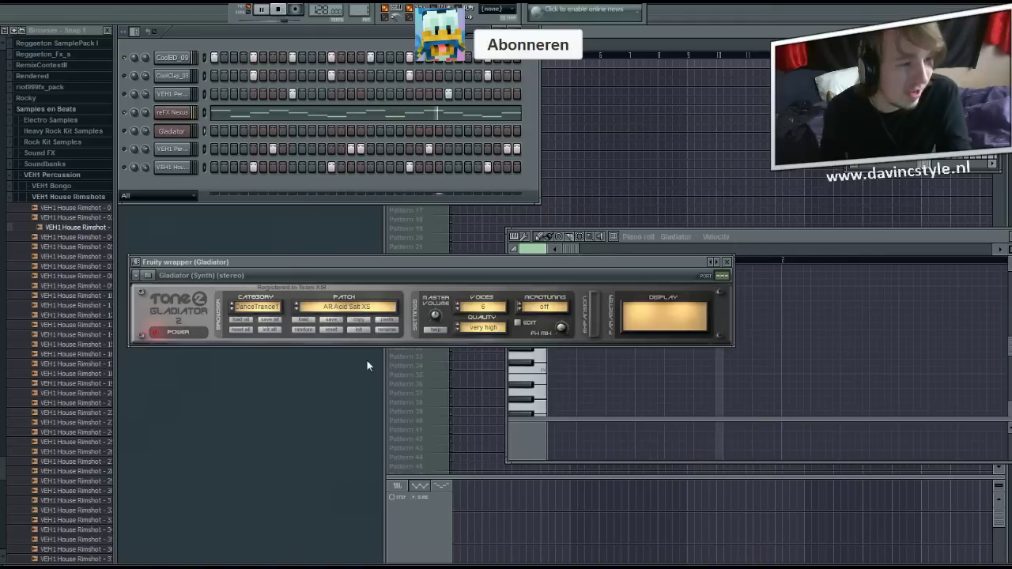
click(362, 312)
click(340, 330)
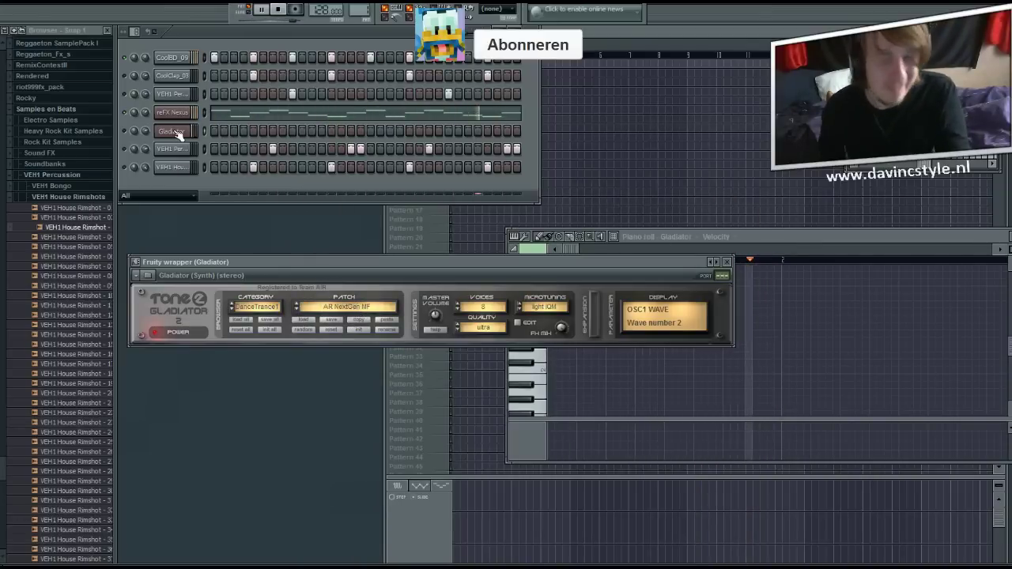
Open Gladiator's piano roll and draw a low note starting on step 5, about 10 steps long.
click(205, 138)
key(F7)
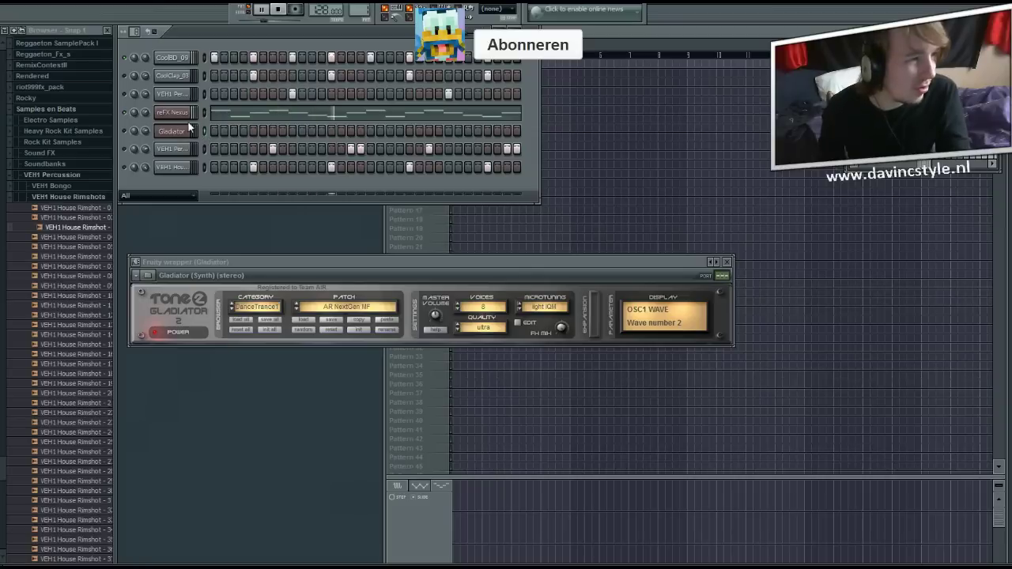
key(F7)
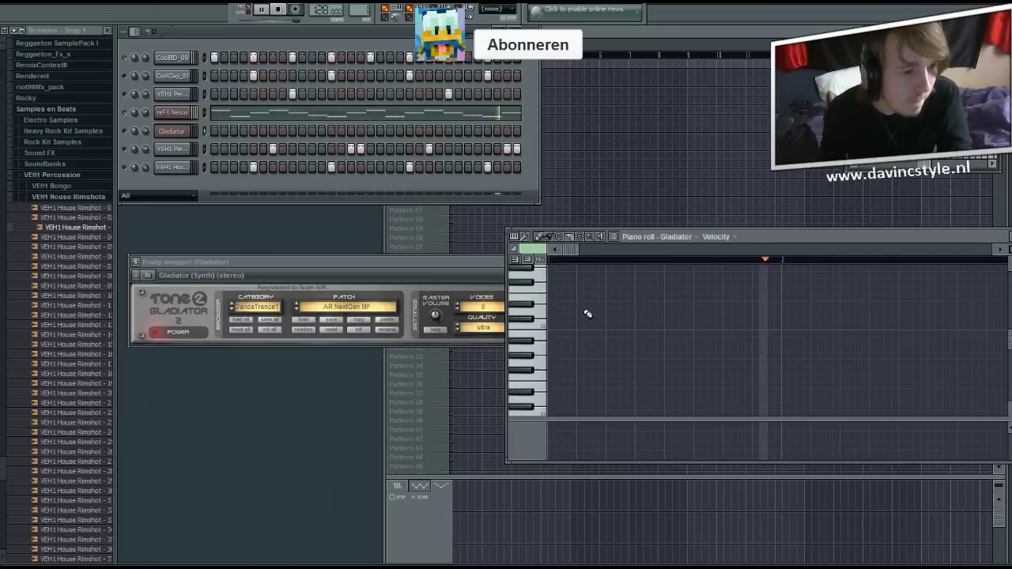
click(583, 400)
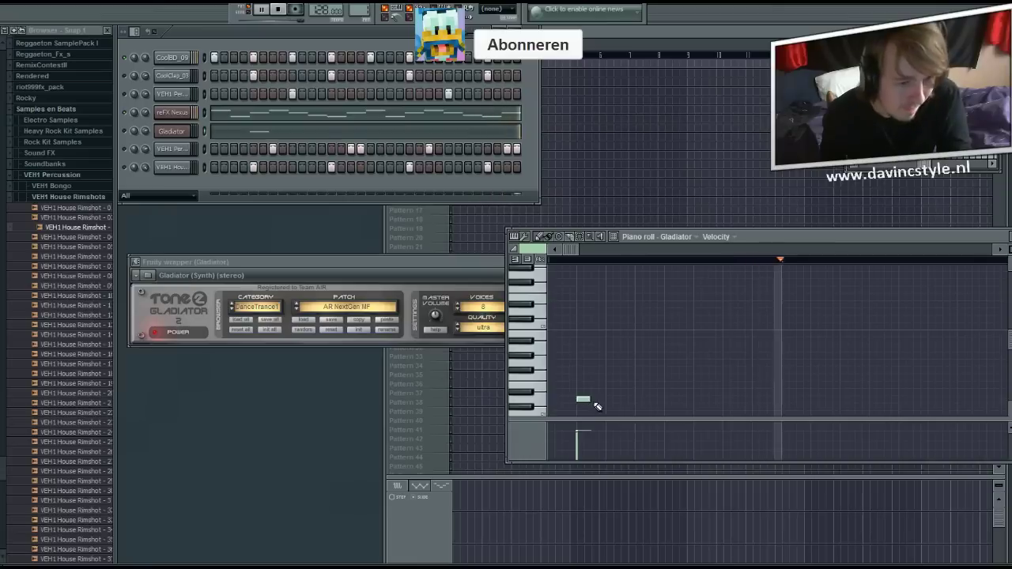
drag(587, 400, 643, 399)
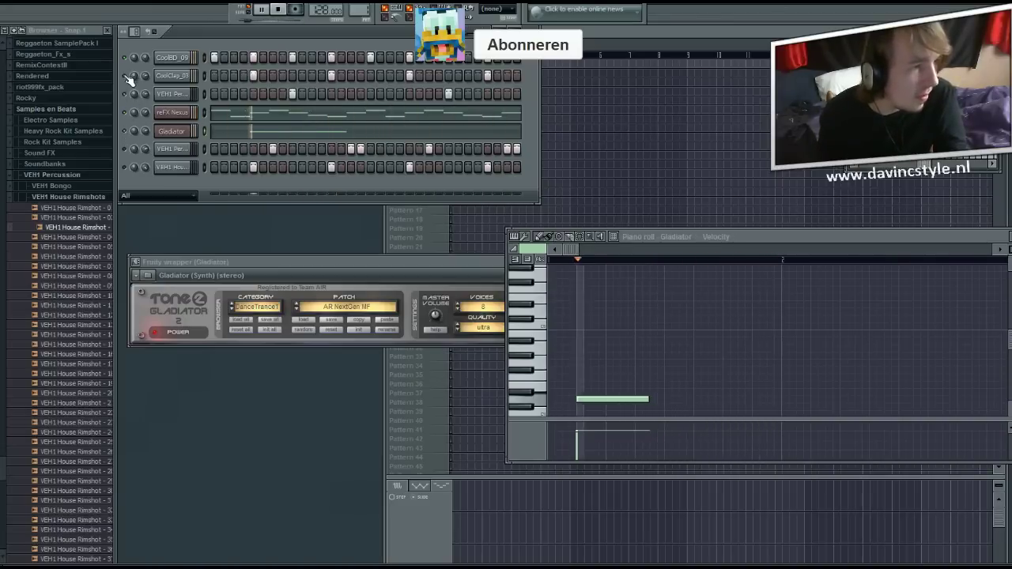
Add a second Gladiator note of the same length starting on step 21, four semitones above the first note.
click(258, 199)
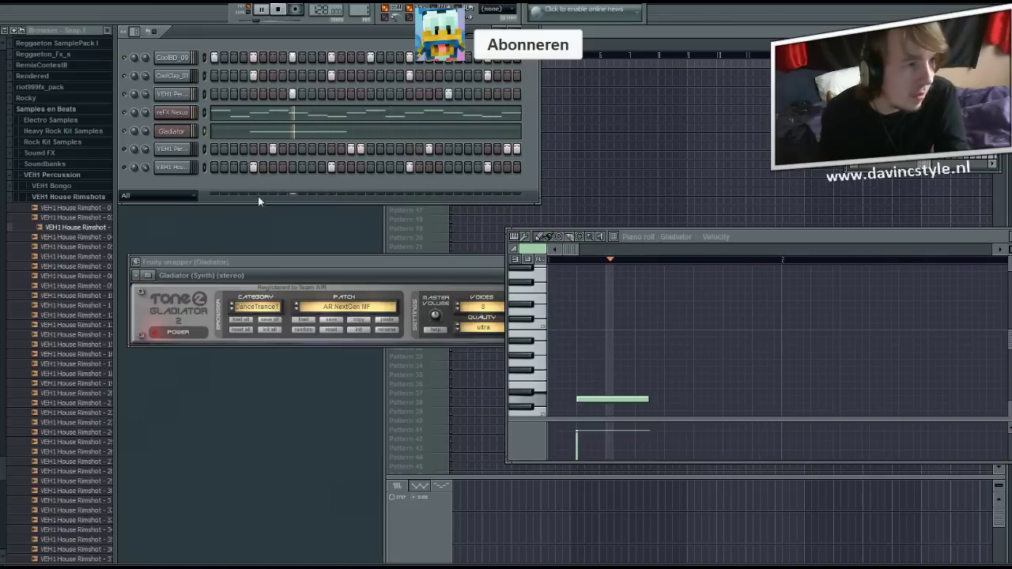
click(697, 401)
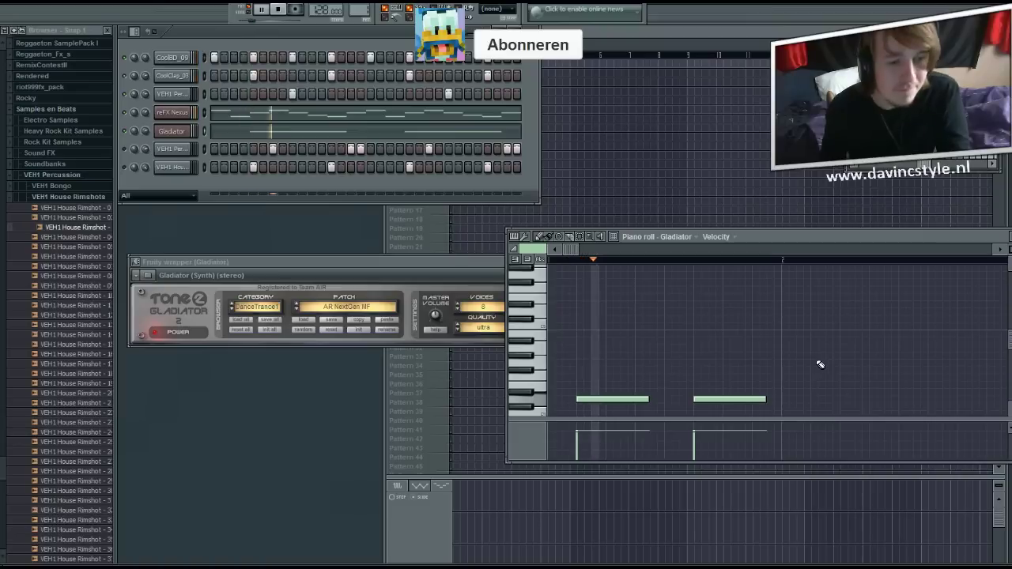
click(699, 369)
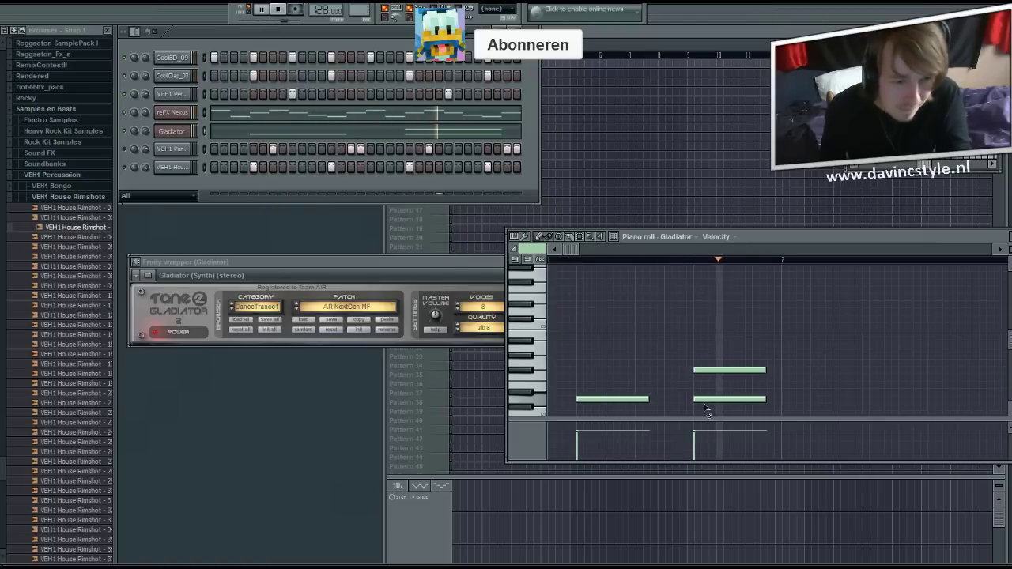
right_click(704, 400)
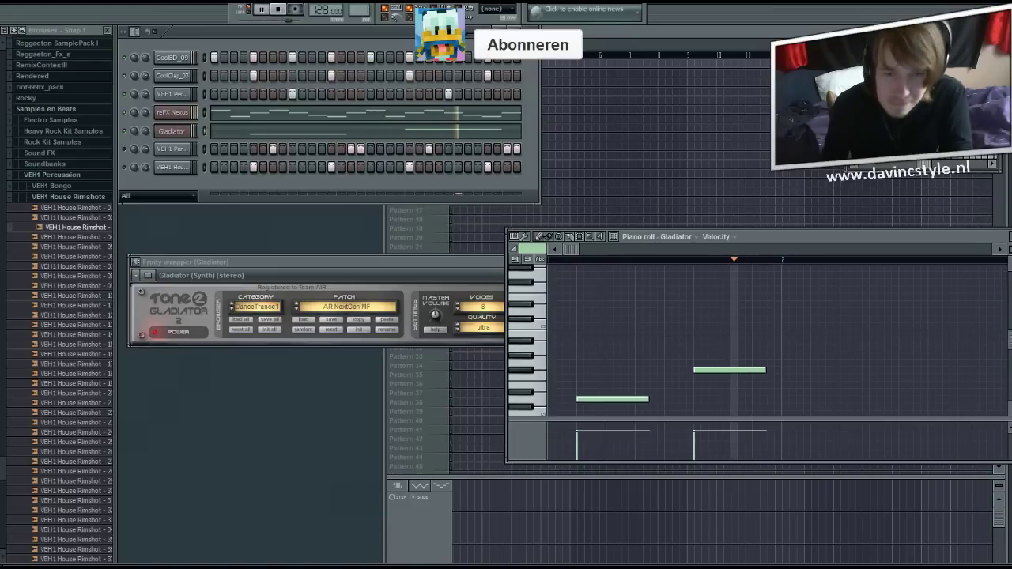
Lower the second Gladiator note by one semitone and play the pattern briefly to check it.
key(F7)
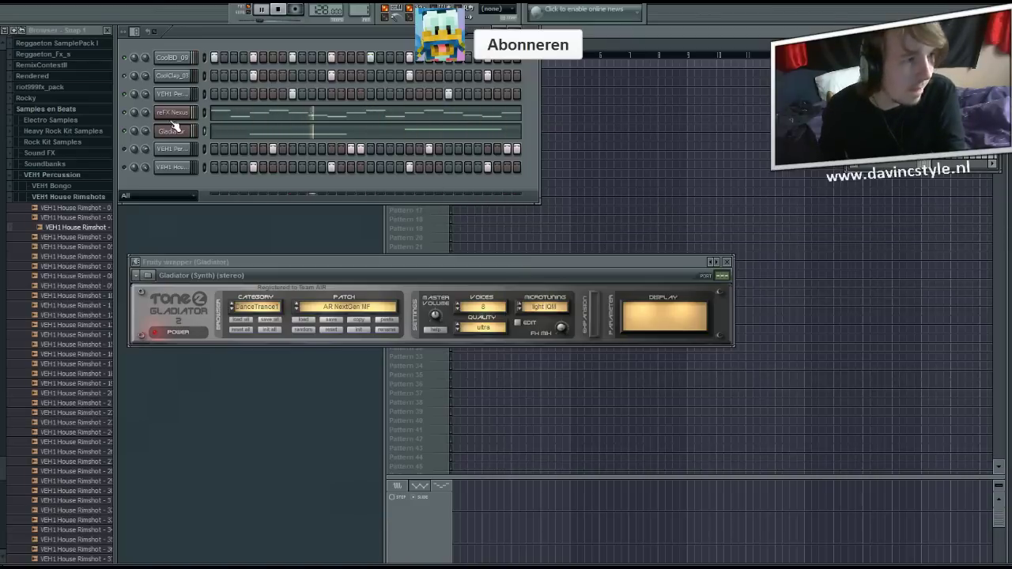
key(F7)
key(space)
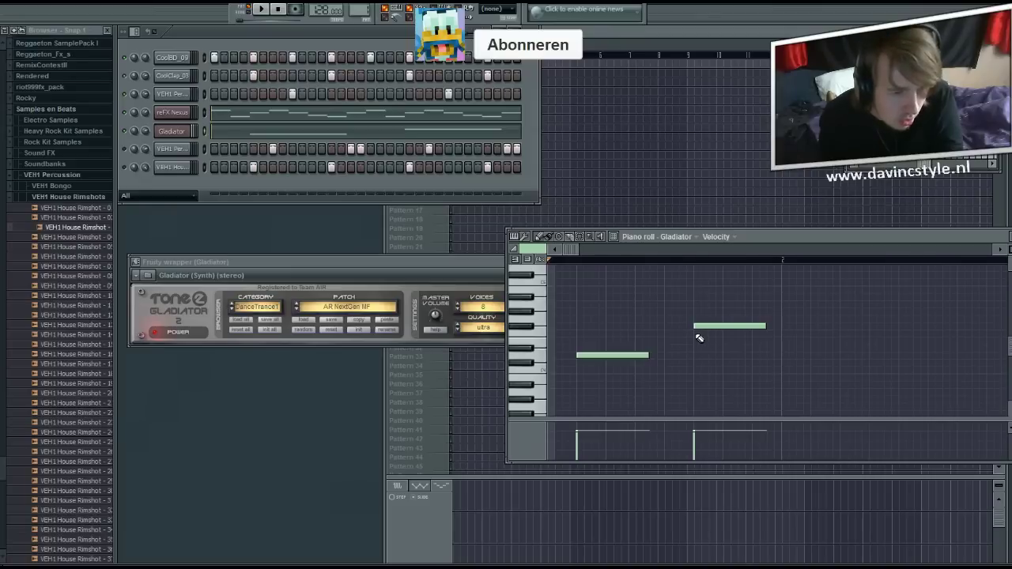
click(262, 9)
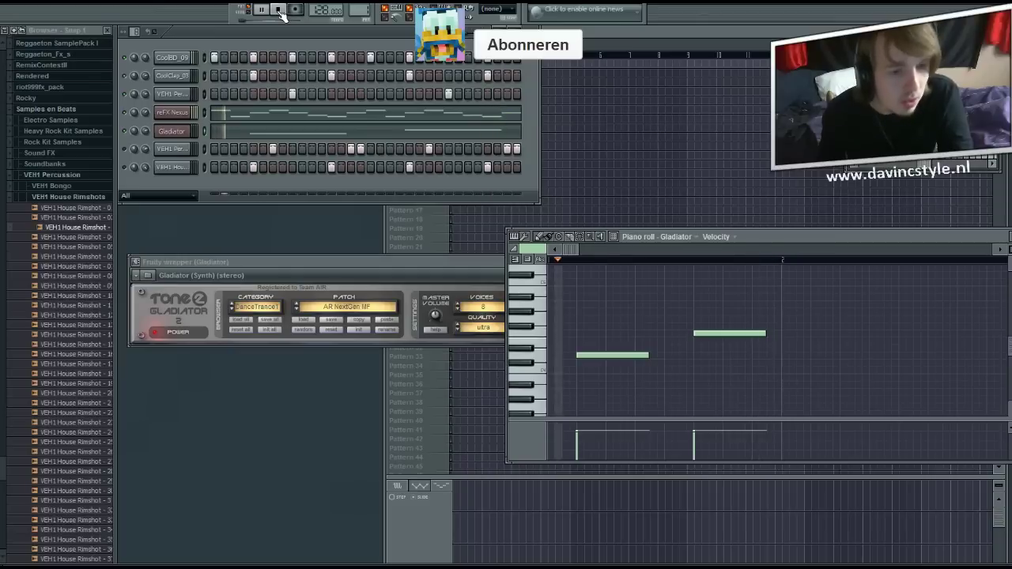
click(279, 11)
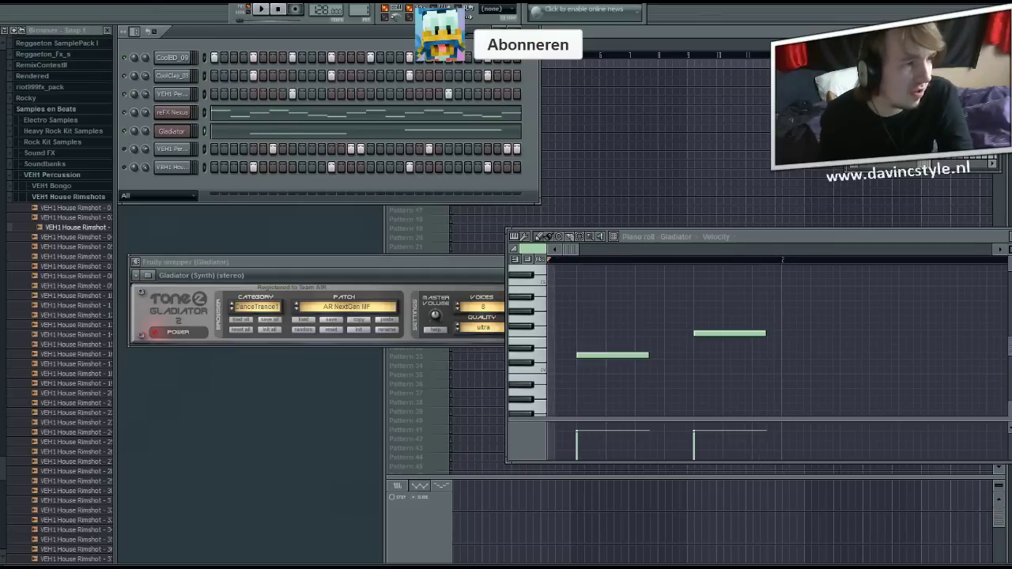
Audition the DanceTrance1 patches AR CantGetMe MSC and AR Cosmonauto DI in Gladiator with the pattern playing.
click(176, 134)
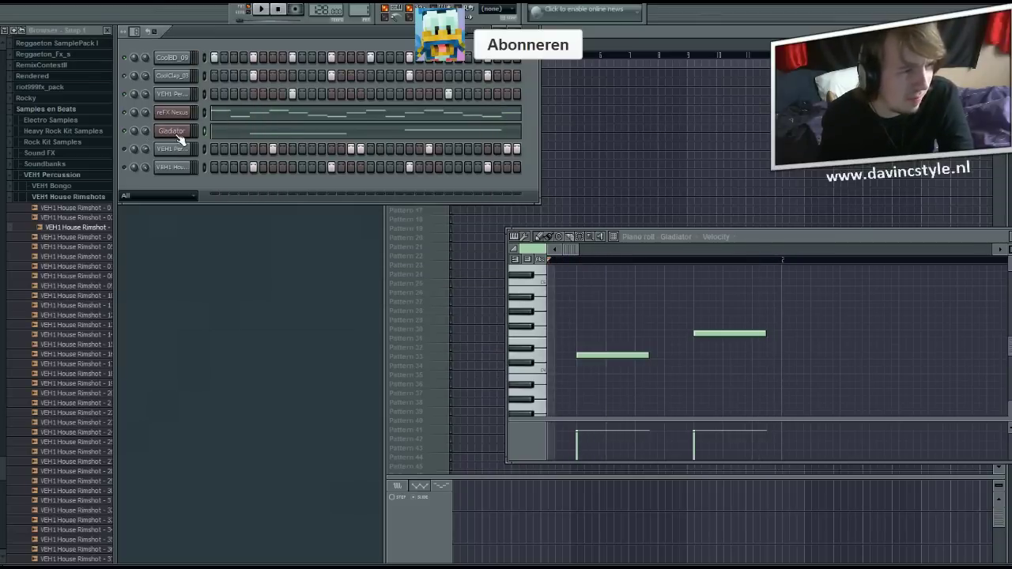
click(178, 134)
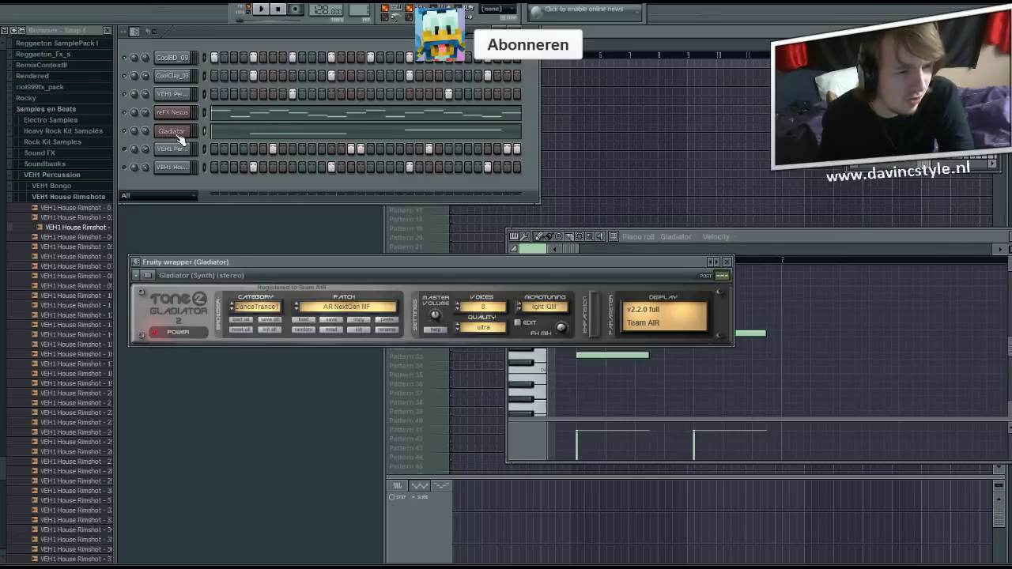
click(342, 308)
click(348, 423)
key(space)
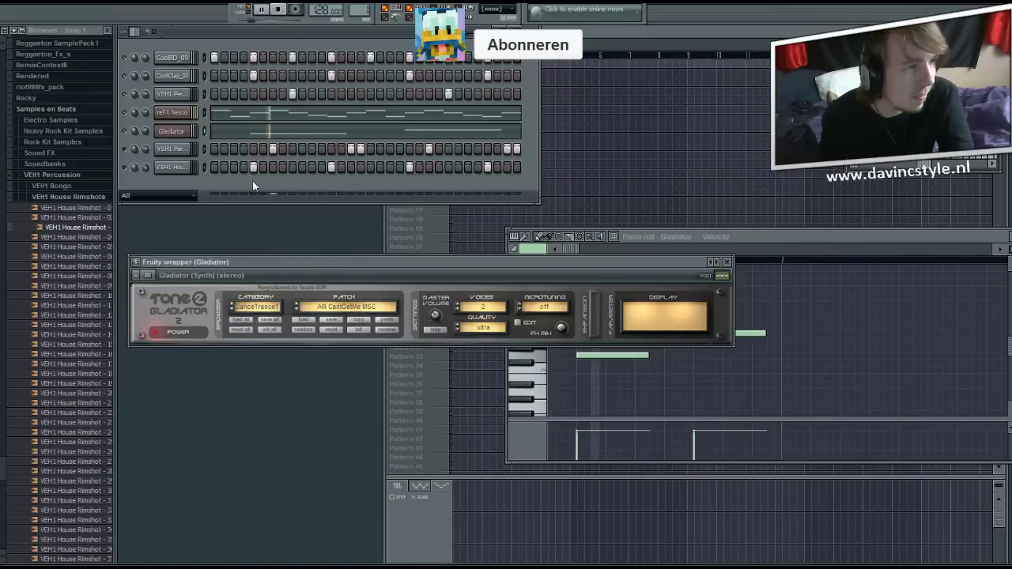
click(347, 307)
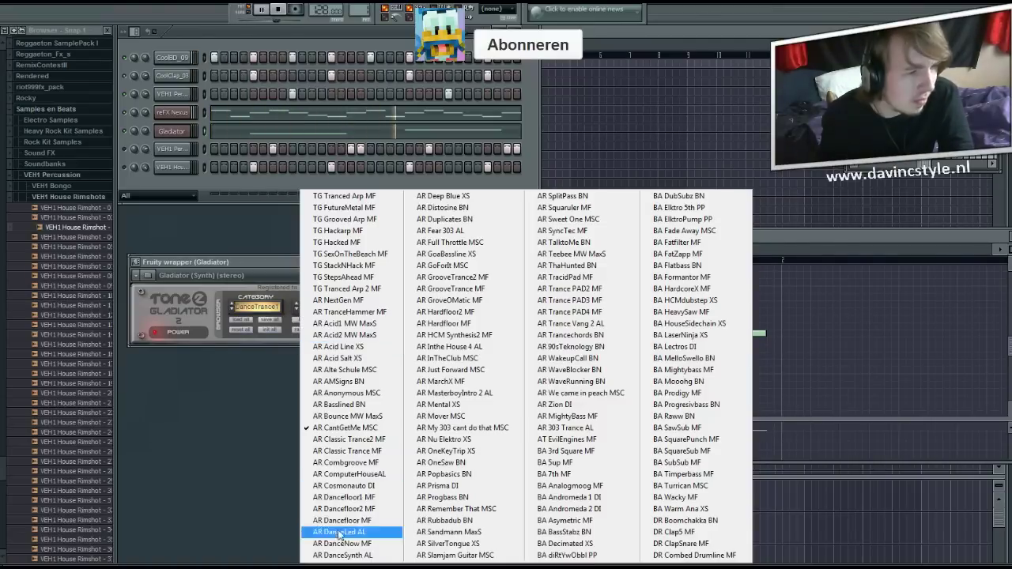
click(344, 486)
Audition the patches AR Dancefloor2 MF and AR Dancefloor1 MF against the playing pattern.
click(341, 308)
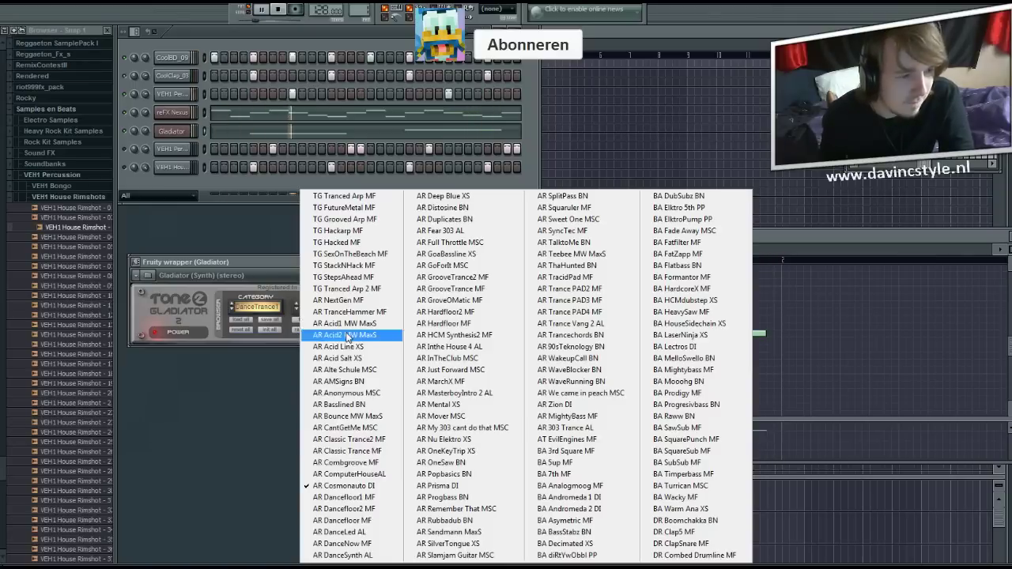
click(343, 508)
click(340, 308)
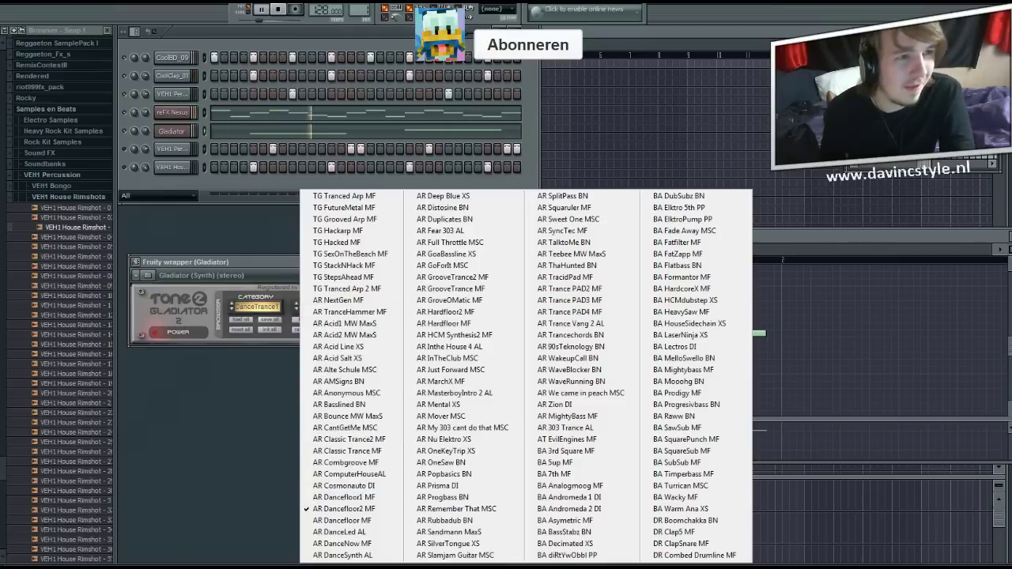
click(362, 498)
Switch Gladiator to the DanceTrance3 category and audition the pad patch PA StackedHCM2 MF.
click(171, 130)
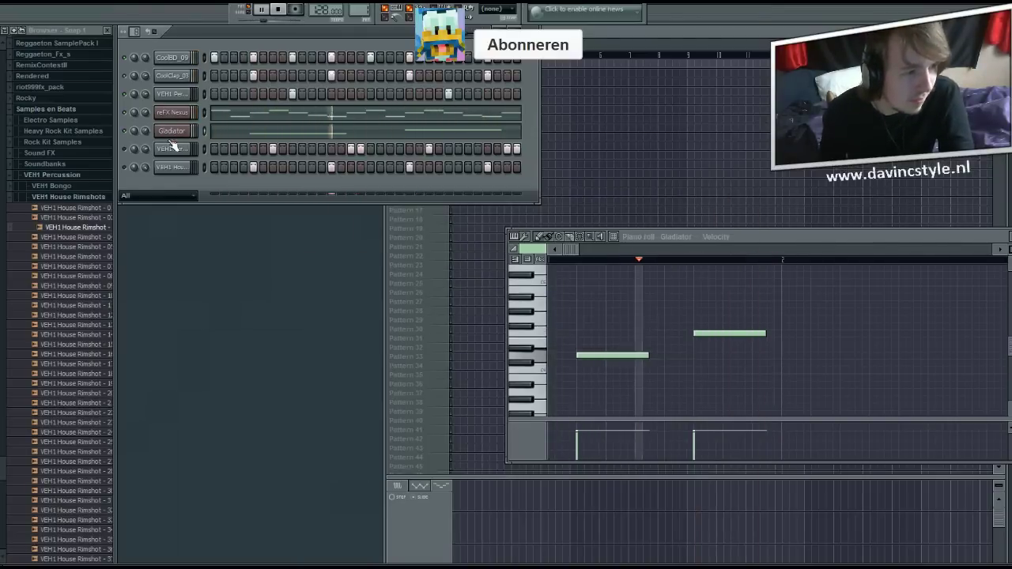
click(170, 130)
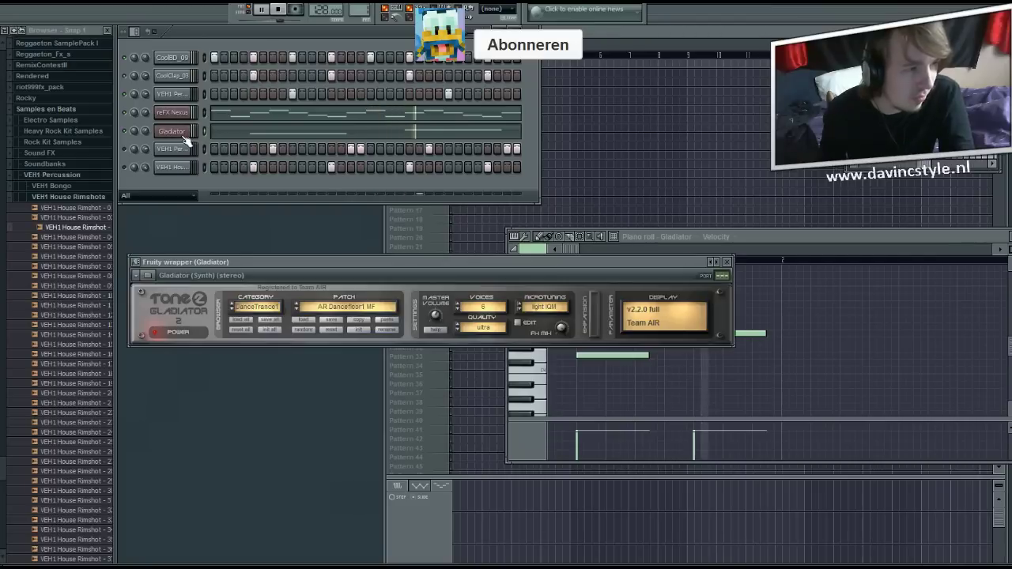
click(272, 306)
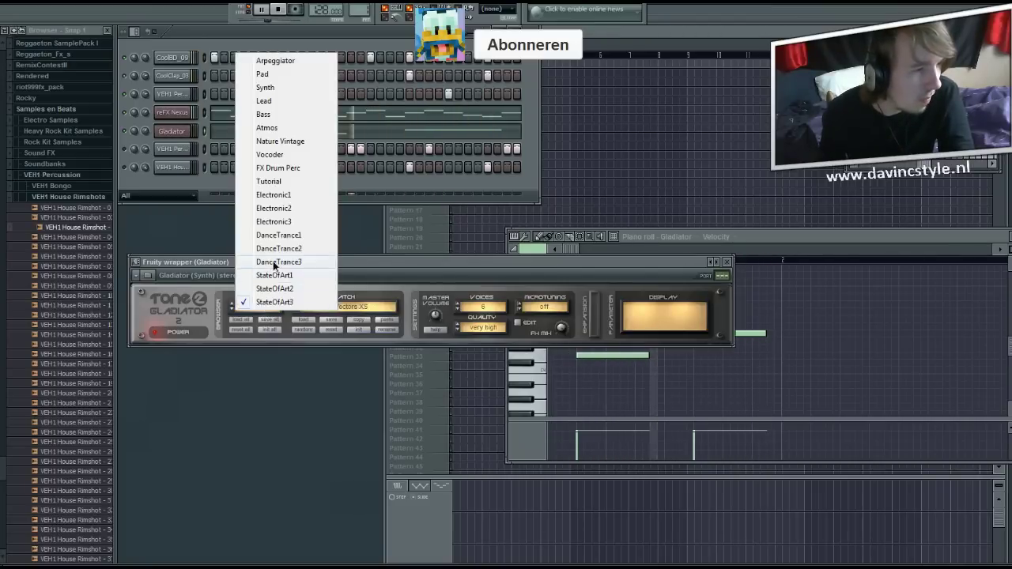
click(274, 262)
click(348, 307)
click(340, 462)
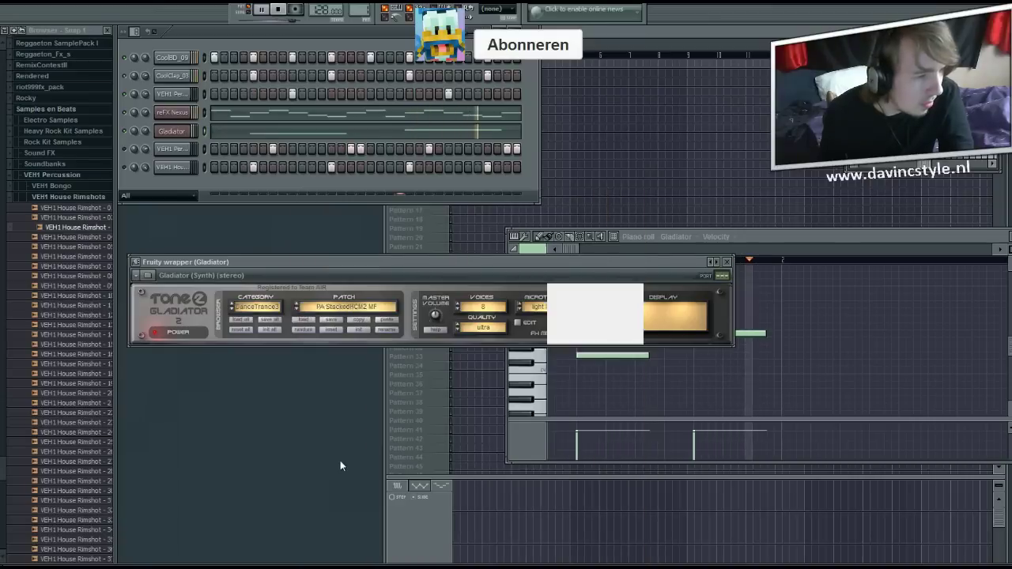
Switch Gladiator to the DanceTrance2 category and audition the patch FX Centipede BN.
click(255, 306)
click(269, 252)
click(325, 307)
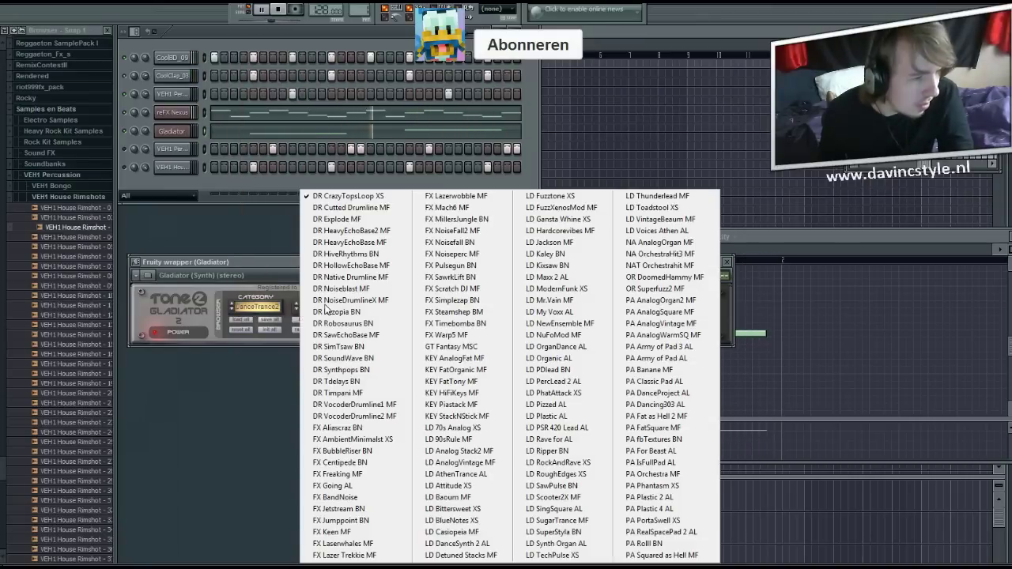
click(332, 463)
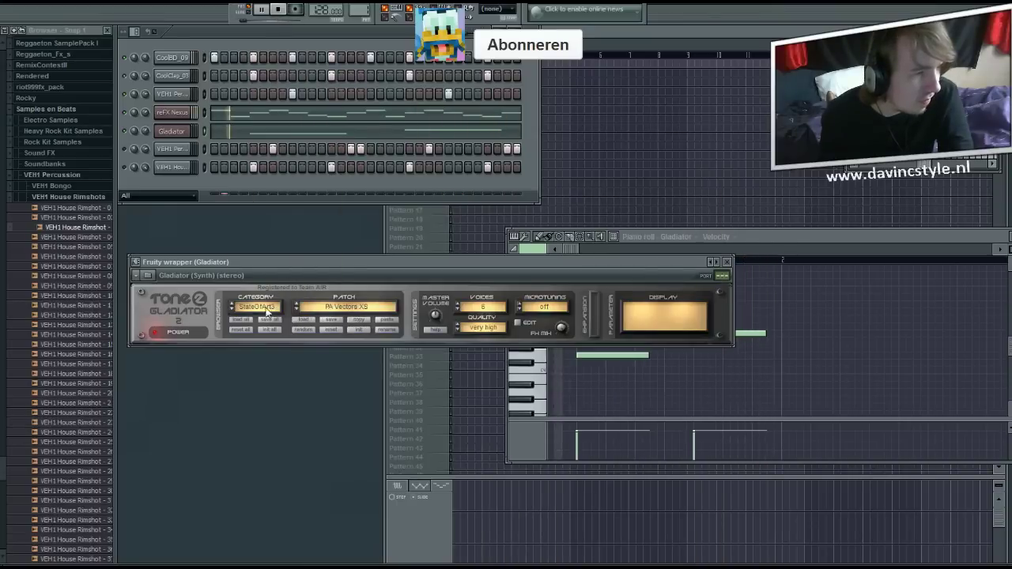
Return Gladiator to the DanceTrance1 category, audition AR Combgroove MF, and stop playback.
click(267, 308)
click(276, 240)
click(340, 306)
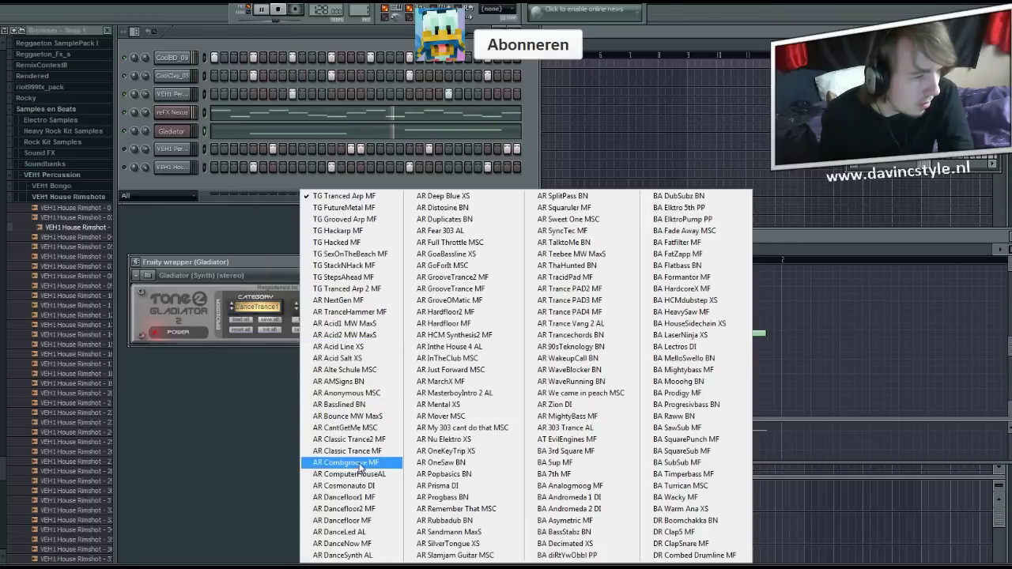
click(360, 463)
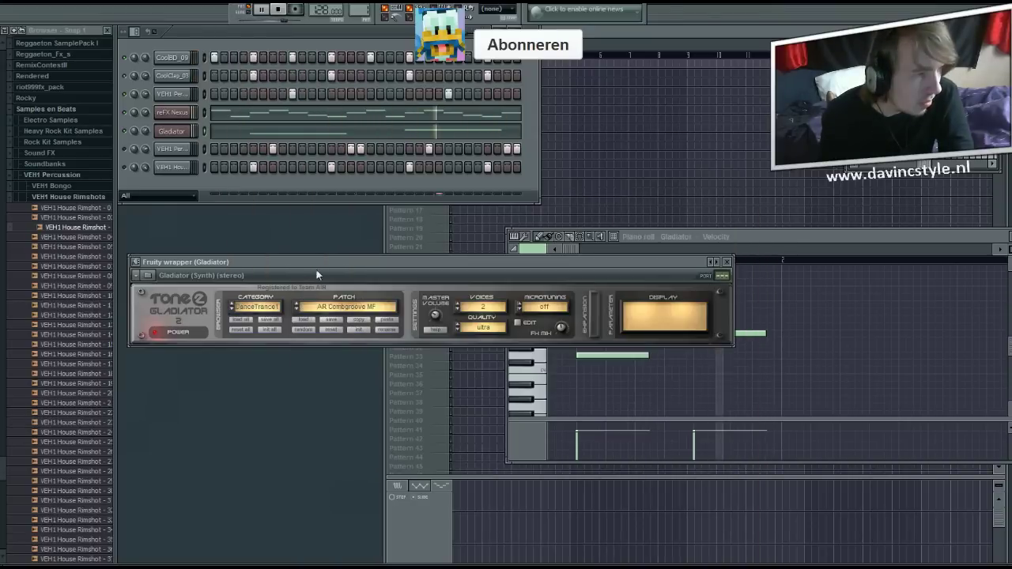
click(281, 8)
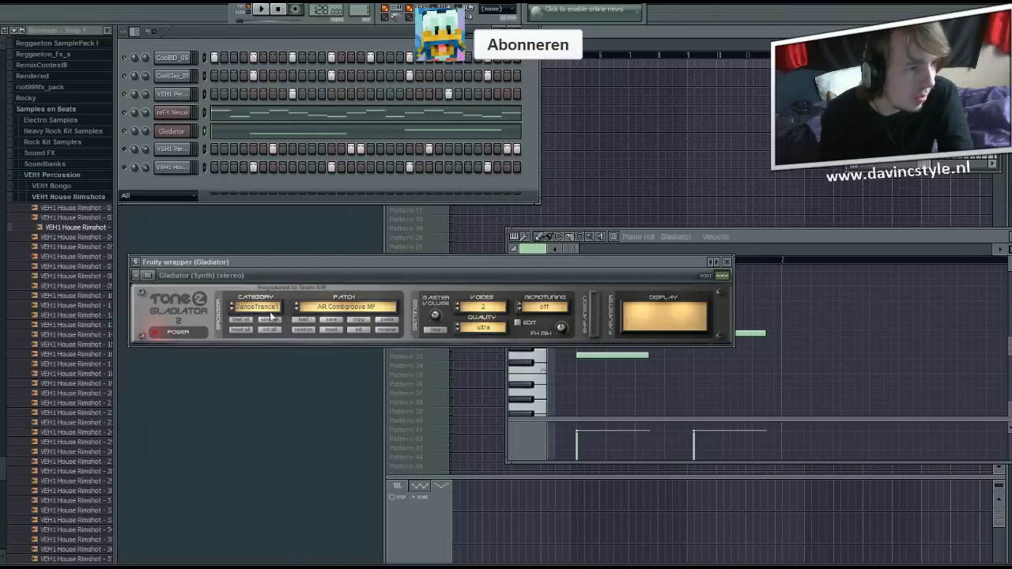
Look through Gladiator's DanceTrance1 patch list, then switch to the Electronic1 category and examine its patch list.
click(312, 310)
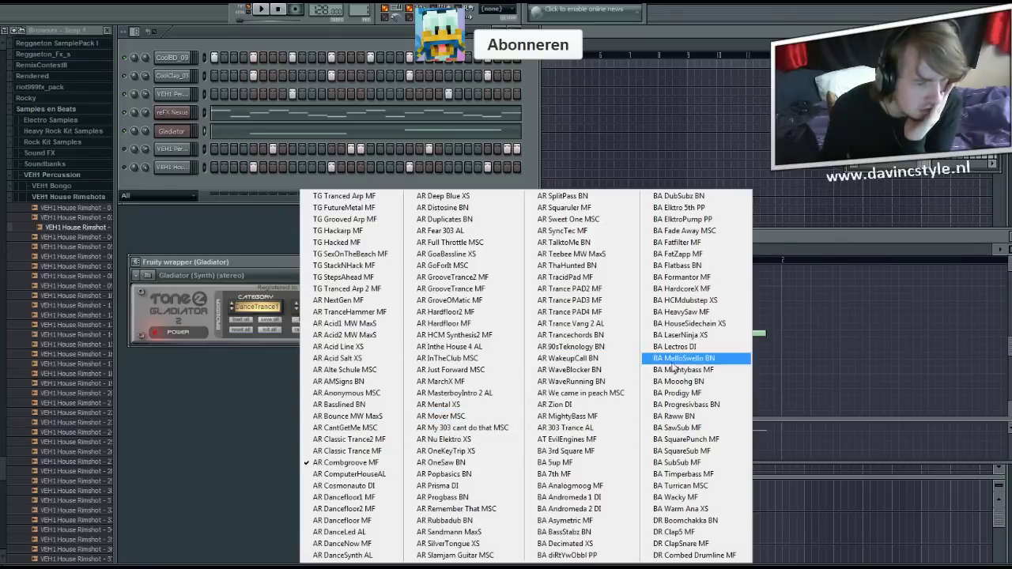
click(271, 304)
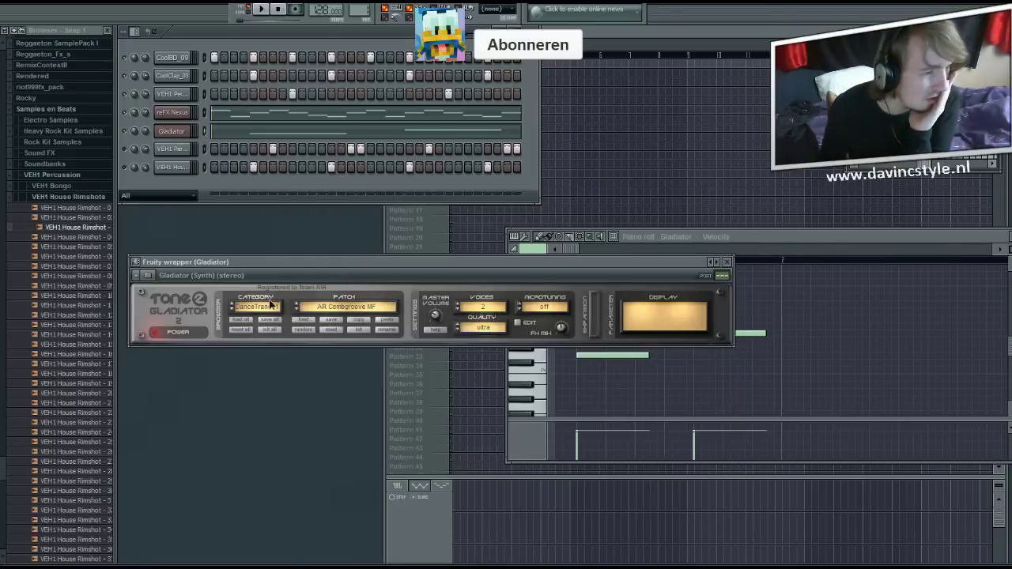
click(272, 306)
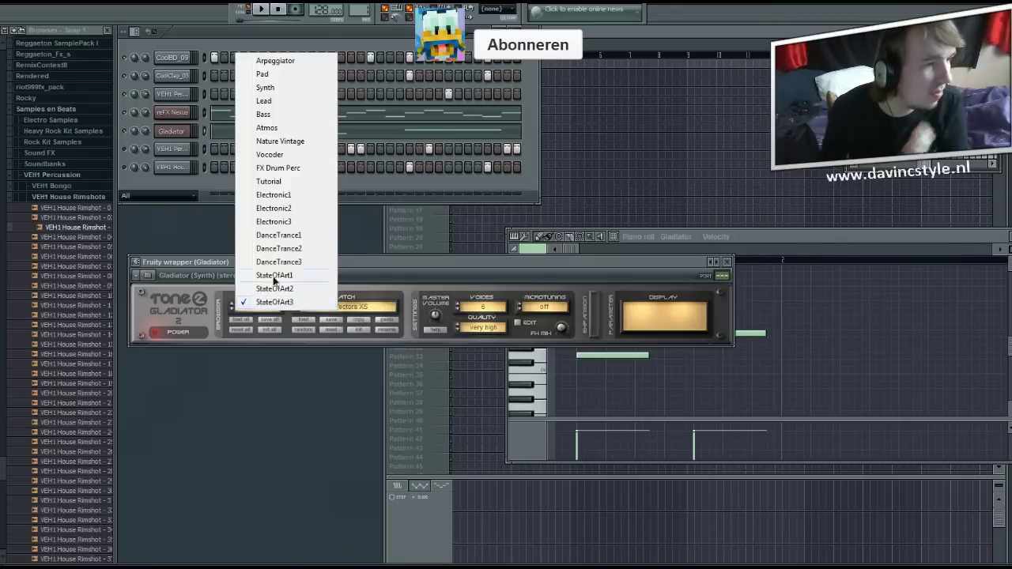
click(288, 196)
click(338, 309)
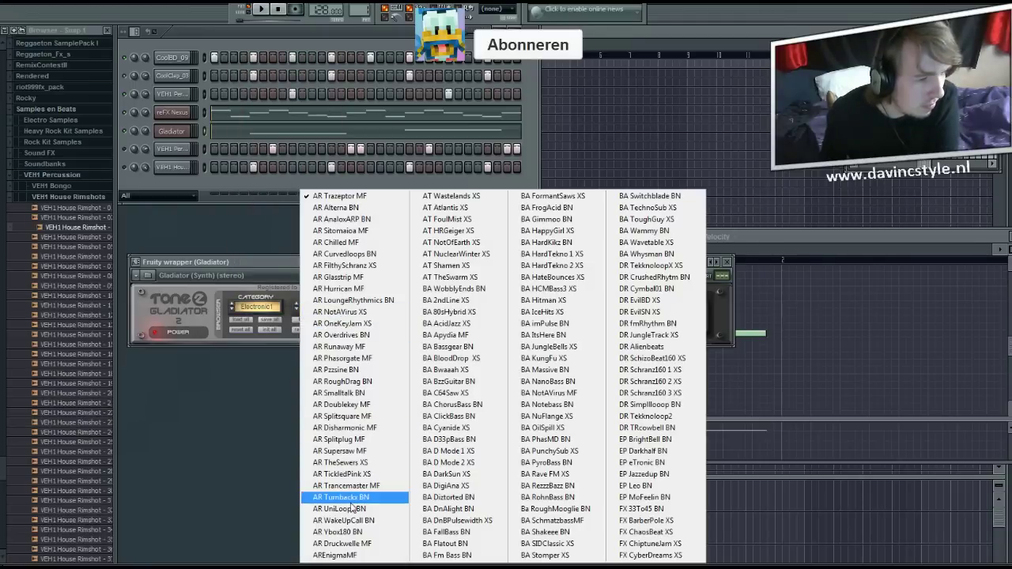
Switch Gladiator to the Electronic2 category and audition the patch NA Boxed Dreams BN with the pattern.
click(247, 307)
click(247, 306)
click(275, 208)
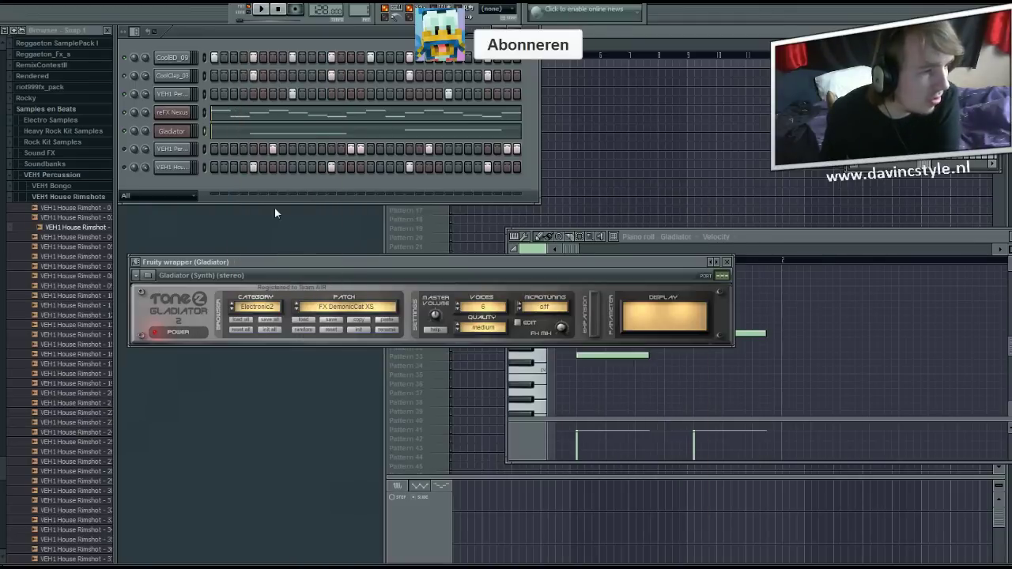
click(345, 310)
click(427, 472)
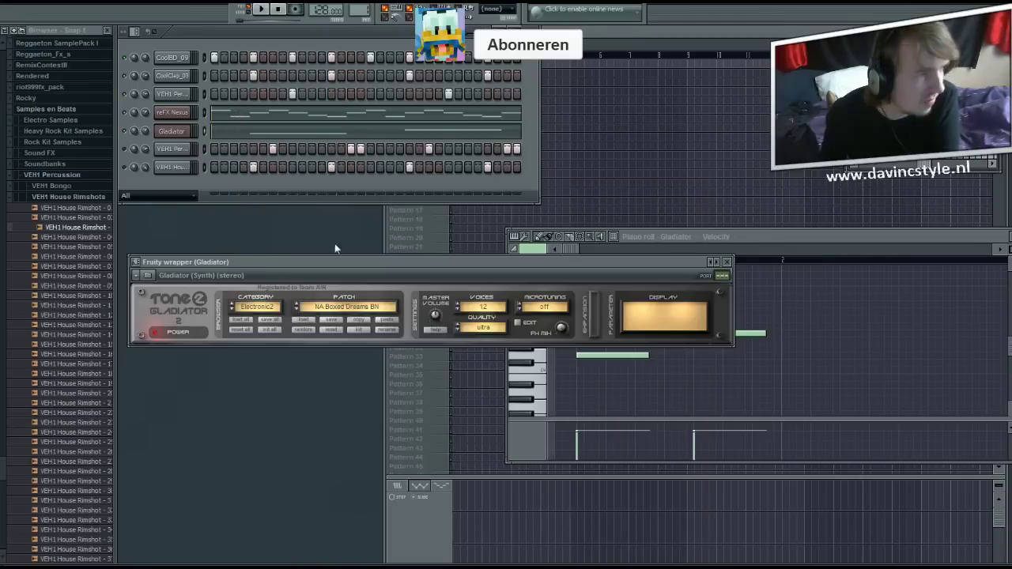
click(264, 9)
Switch Gladiator to the Electronic3 category, audition the patch SY Synced MF, and stop playback.
click(247, 306)
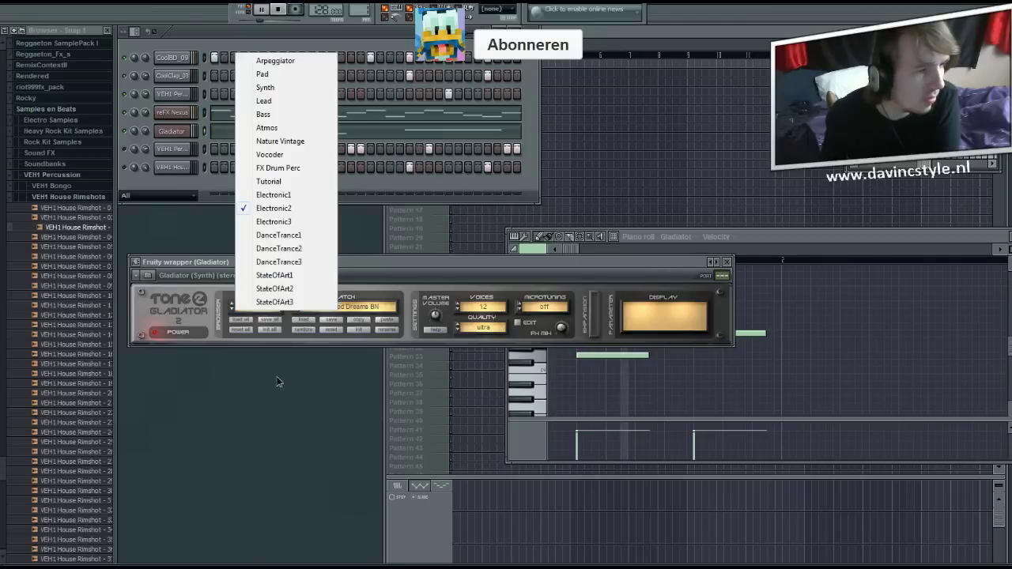
click(275, 222)
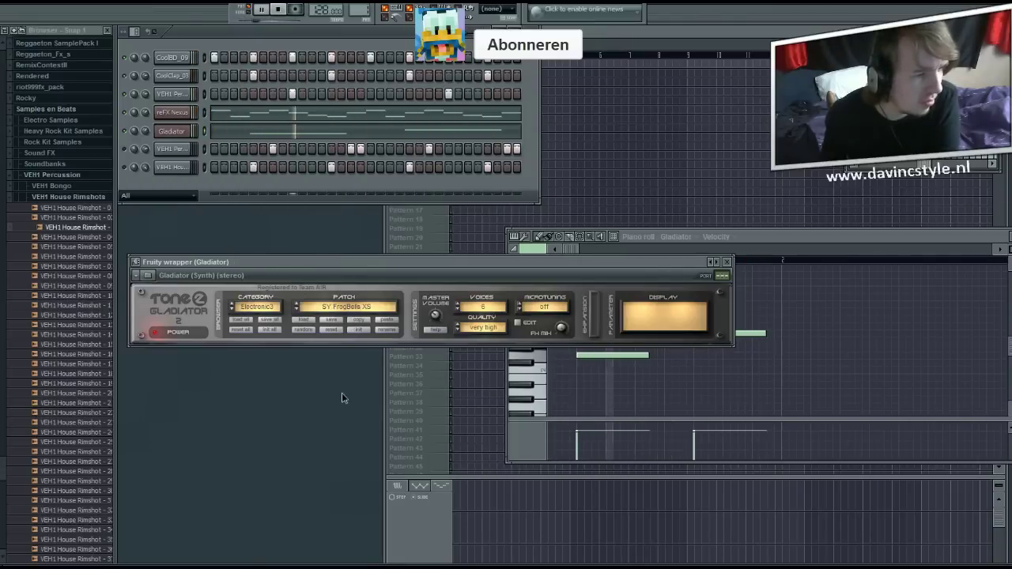
click(345, 306)
click(348, 443)
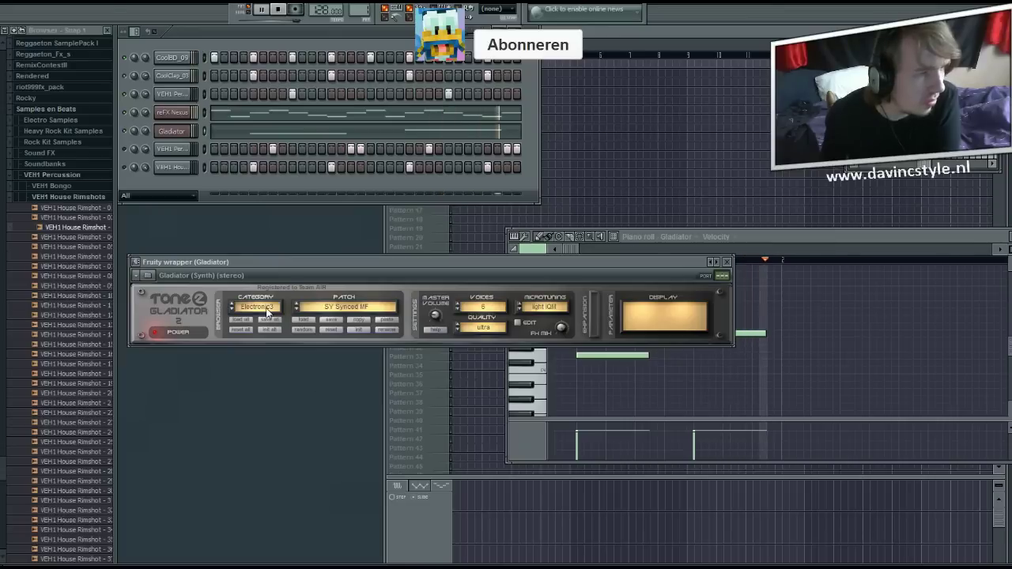
click(278, 10)
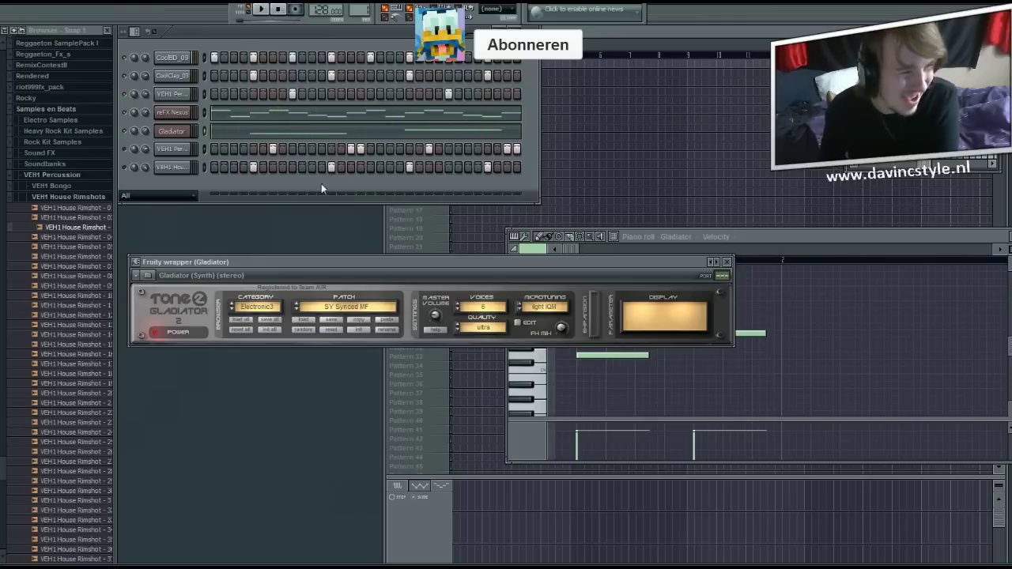
Audition the patches SY SIDArpStab3 XS and TG Xenos with the pattern, stopping playback after each.
click(349, 312)
click(351, 313)
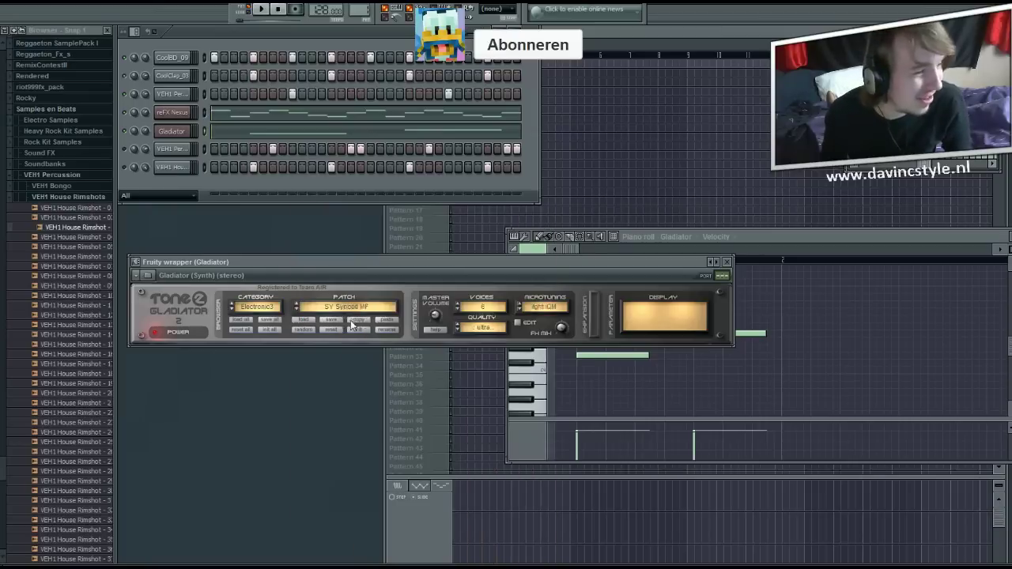
click(262, 10)
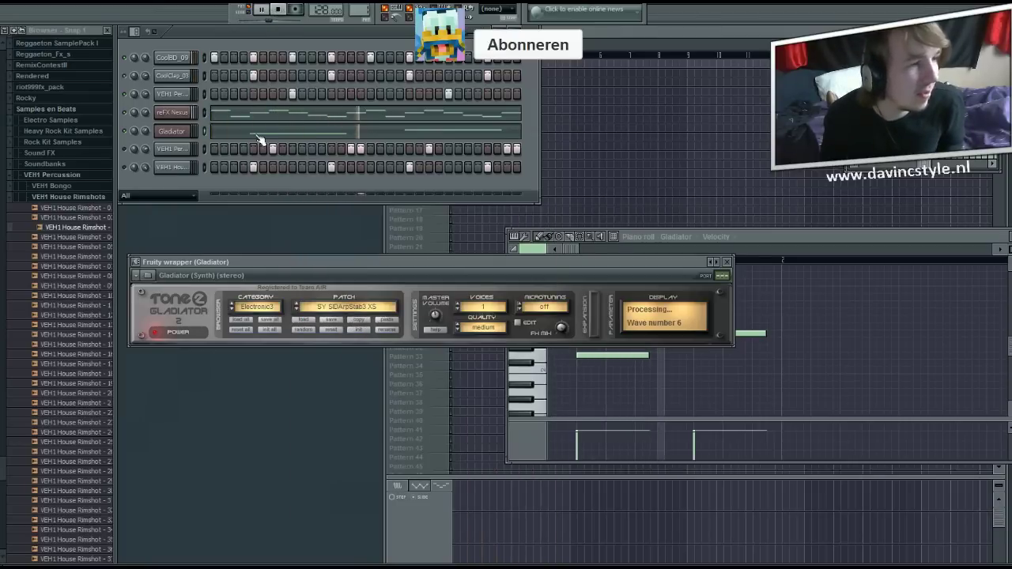
key(space)
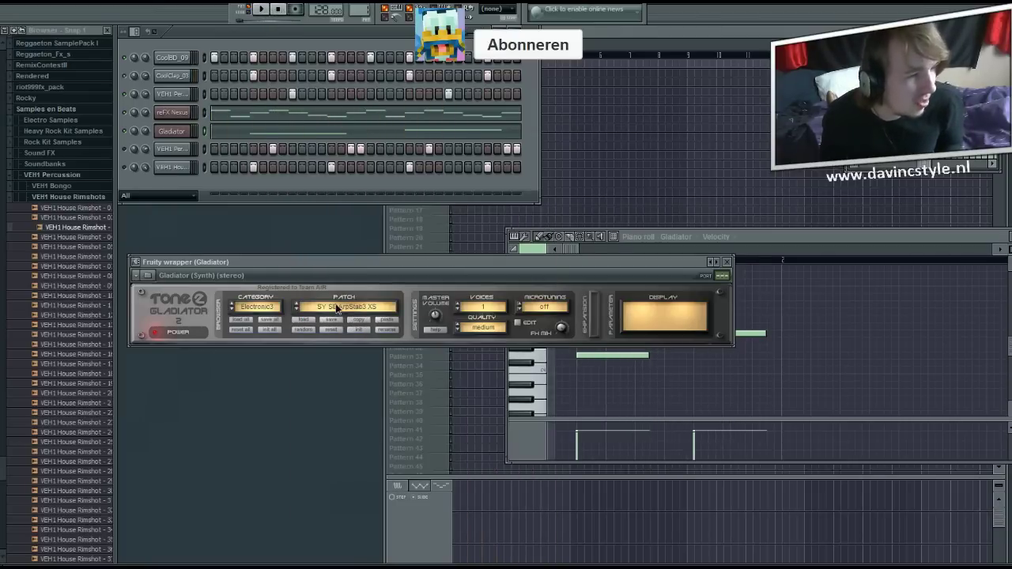
click(336, 308)
click(427, 356)
click(265, 11)
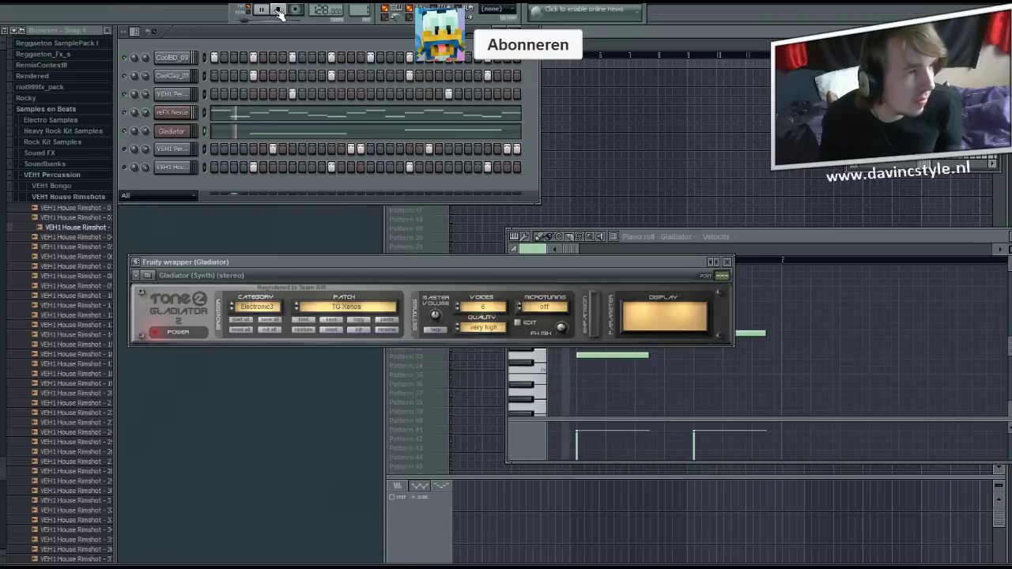
click(279, 11)
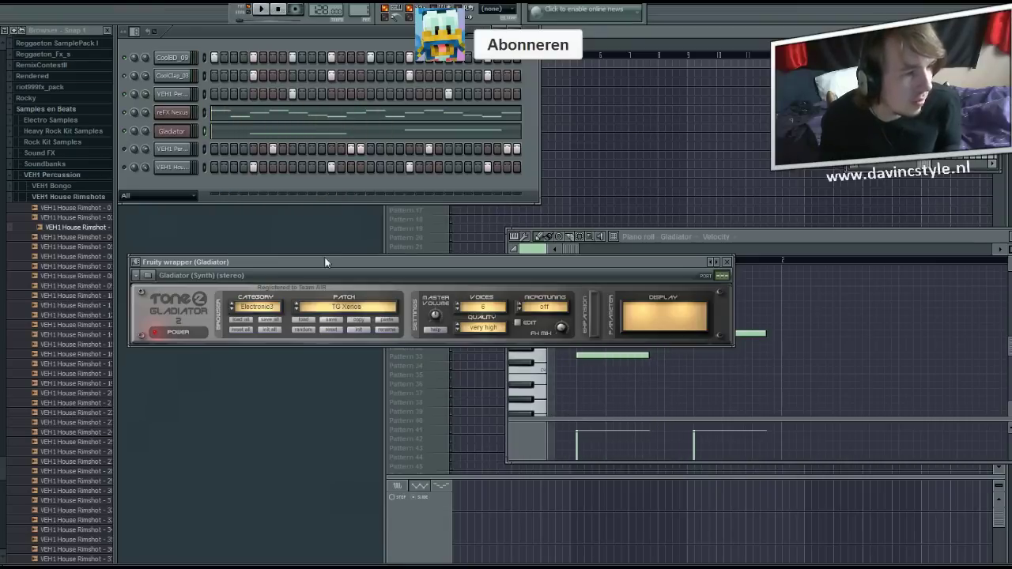
Switch Gladiator to the Atmos category and try the patches AT Pigs Fly cb and PA Future Pad4 AL.
click(253, 308)
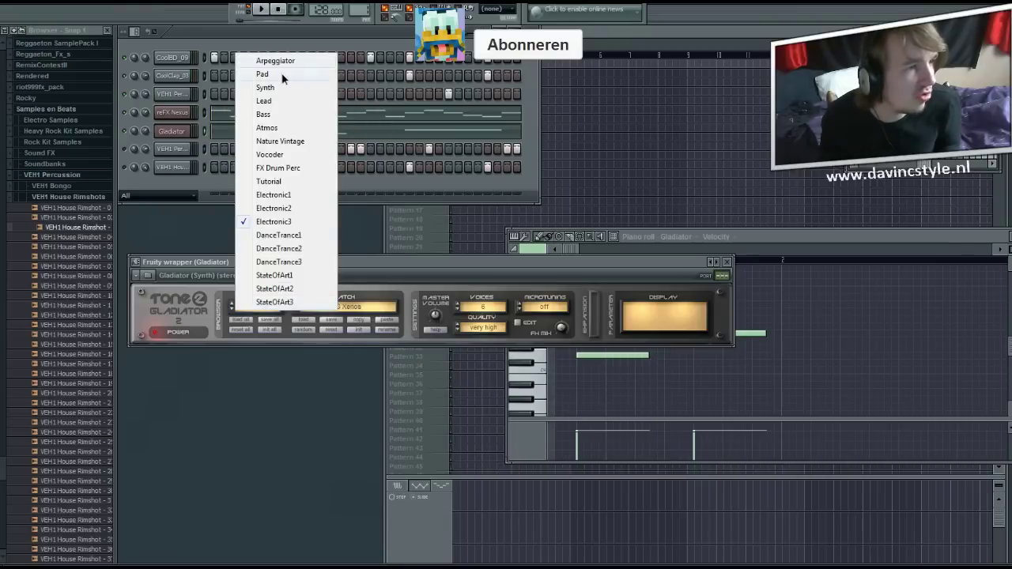
click(267, 128)
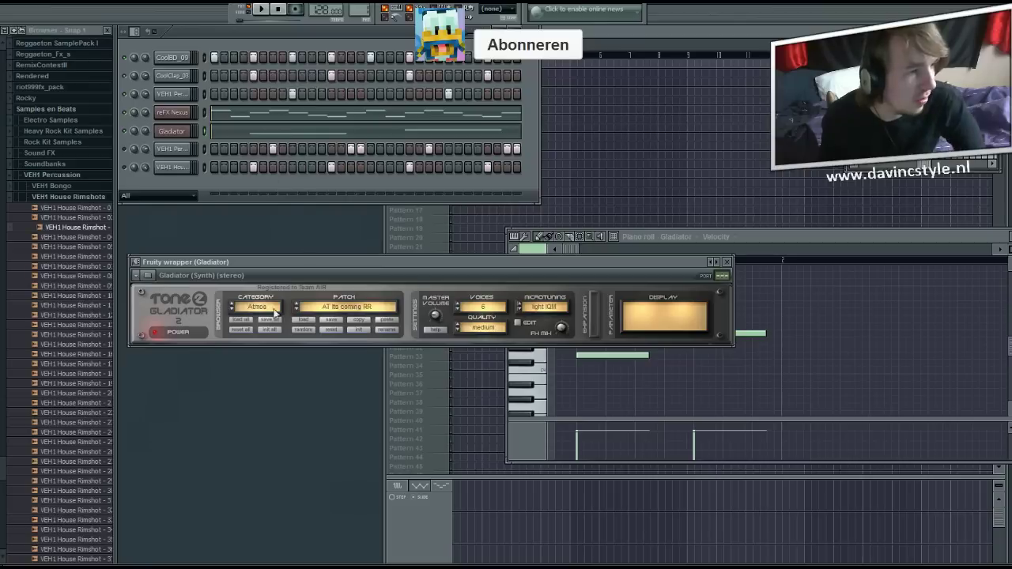
click(333, 309)
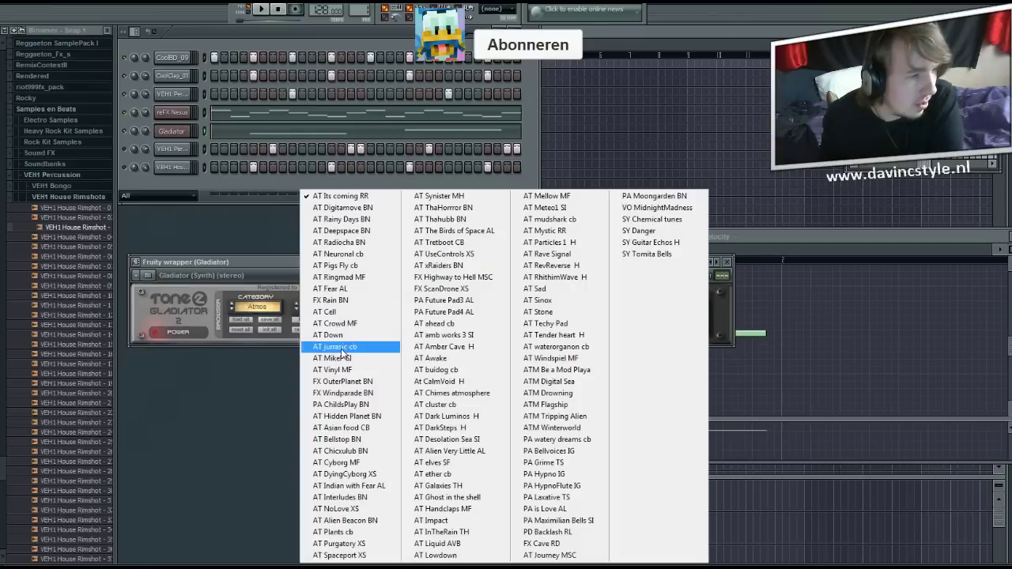
click(352, 270)
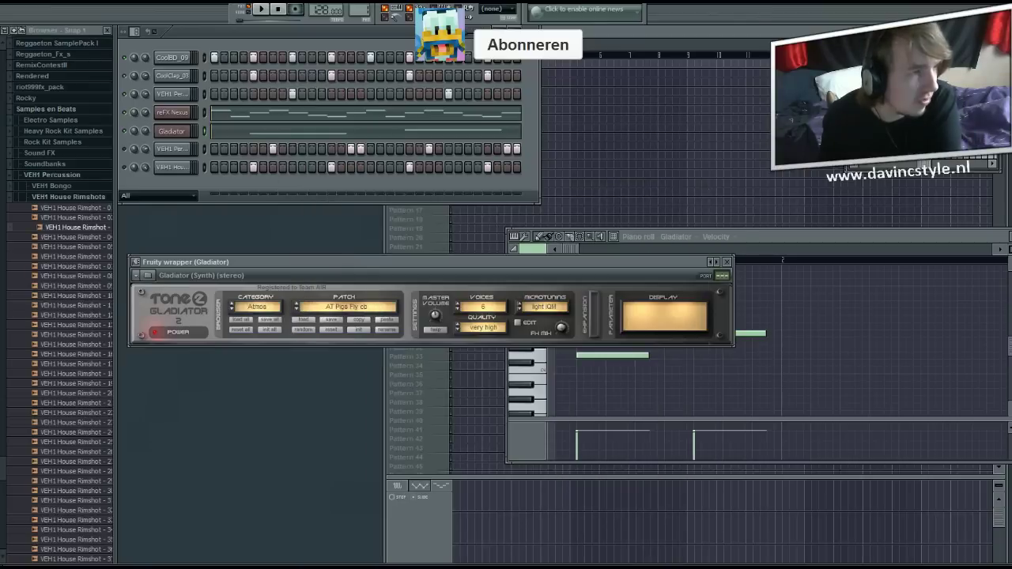
click(341, 307)
click(441, 318)
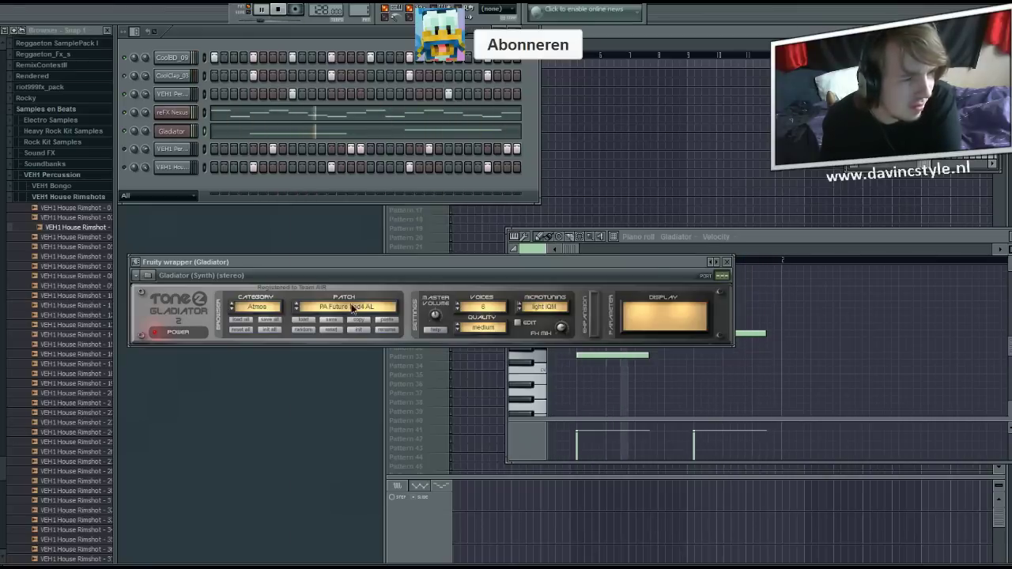
Audition the patches AT Amber Cave H and AT waterorganon cb against the playing pattern, and stop playback.
click(353, 307)
click(430, 351)
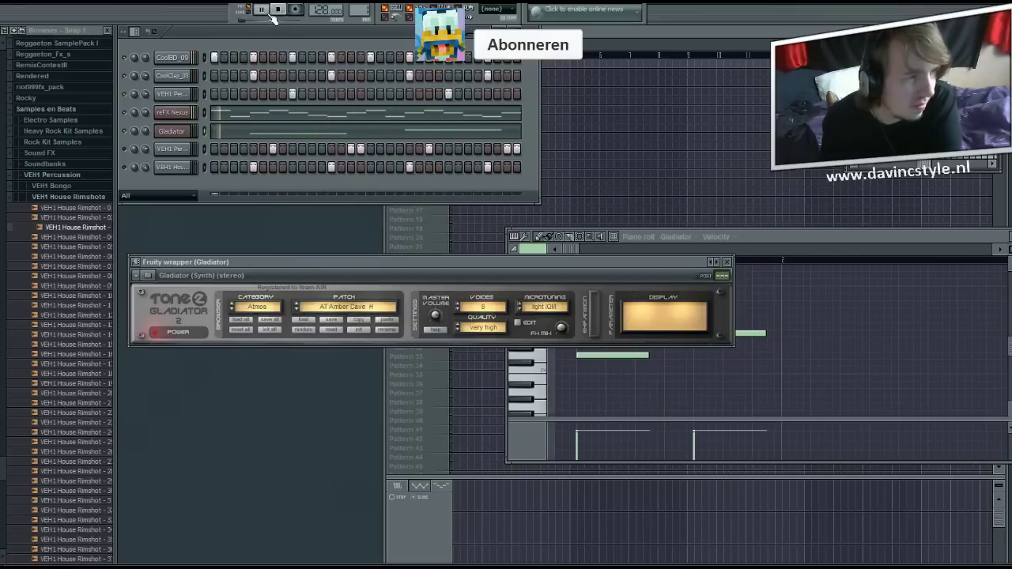
click(356, 307)
click(546, 354)
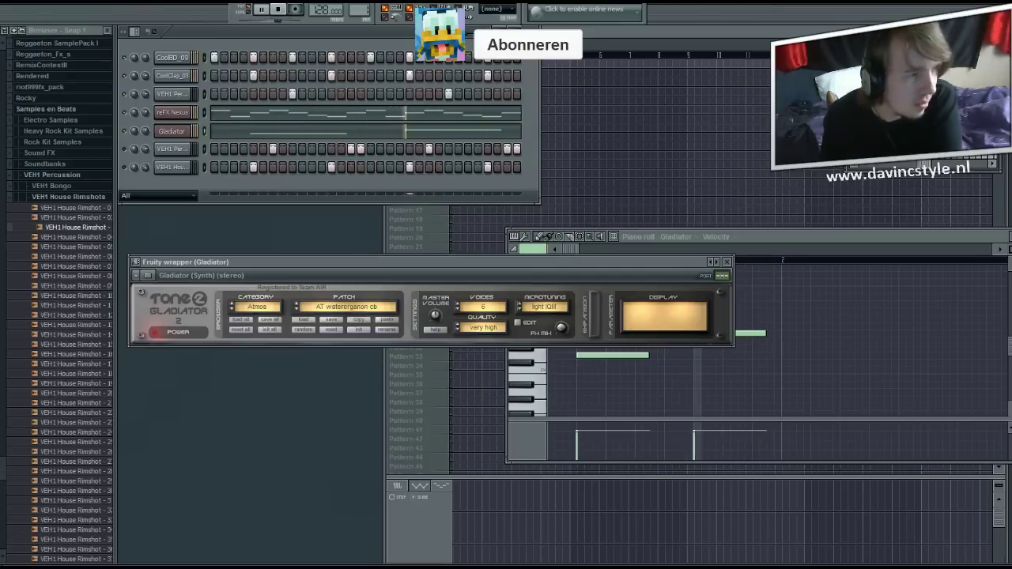
click(278, 9)
Re-pitch the two Gladiator notes in the piano roll so the first sits above the second, and play the pattern through.
key(F7)
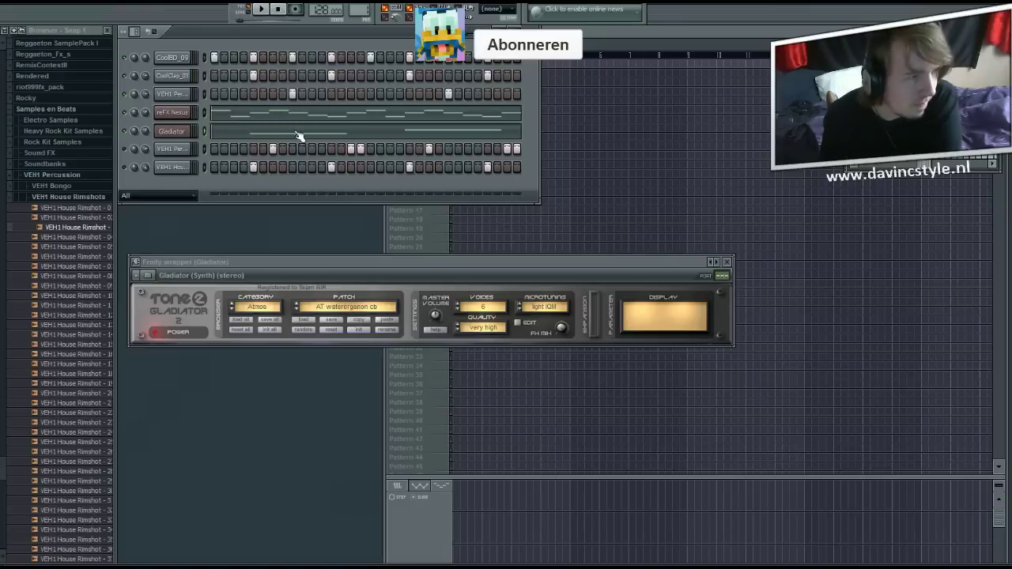
key(F7)
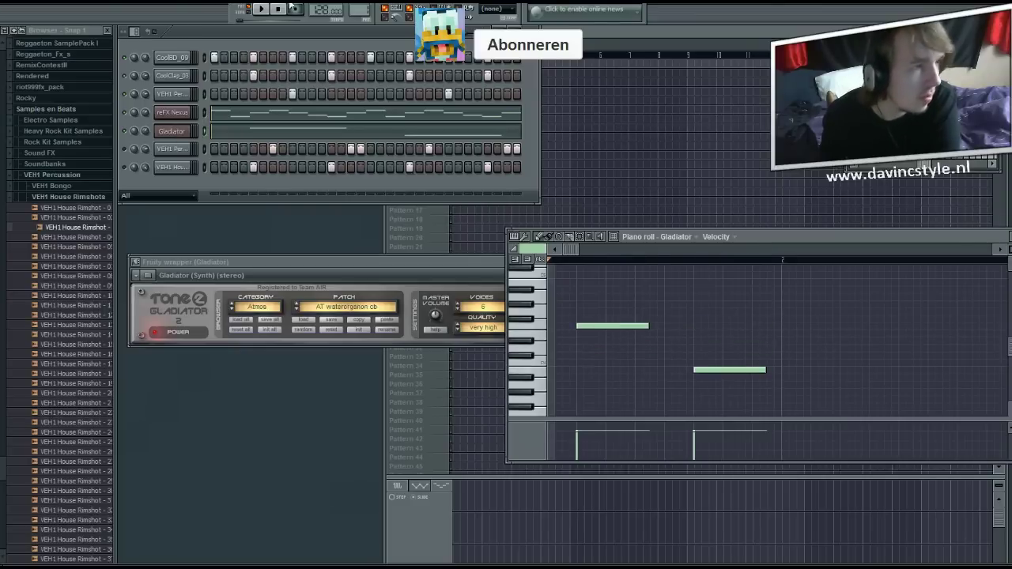
click(262, 10)
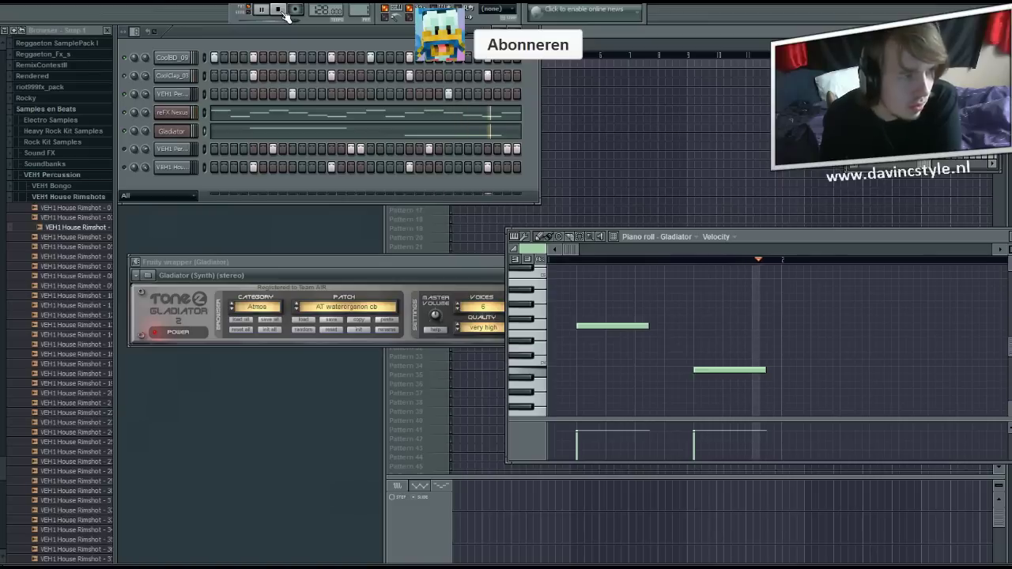
click(279, 11)
Reopen Gladiator and audition the patches AT Sinox and AT Particles 1 H with the pattern playing.
click(169, 132)
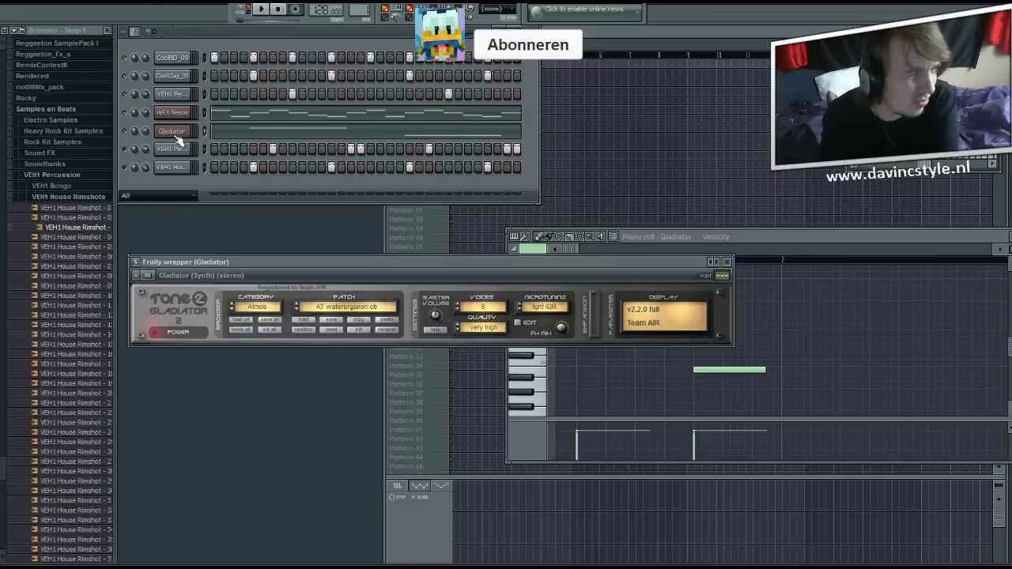
click(348, 307)
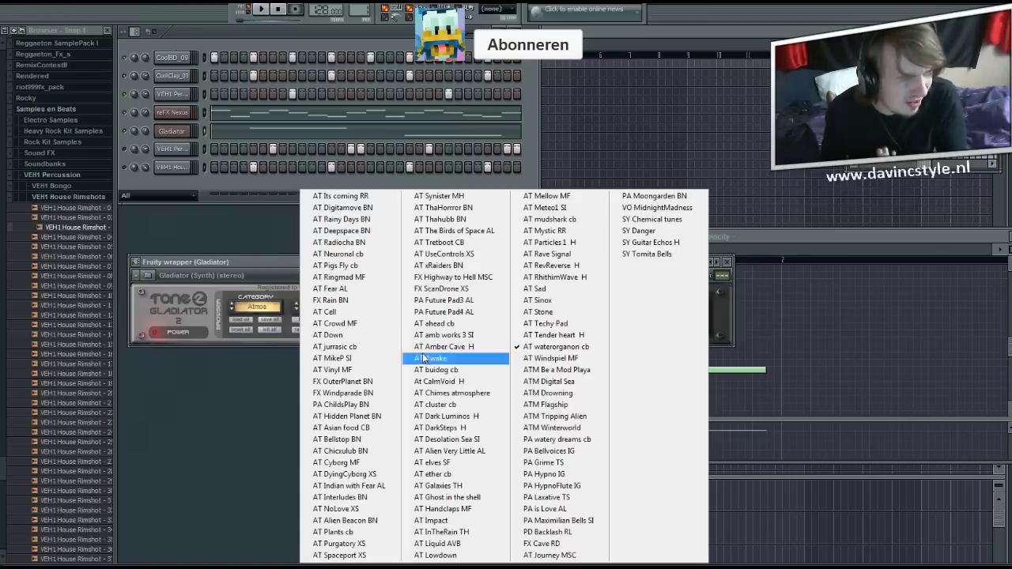
click(565, 296)
click(264, 9)
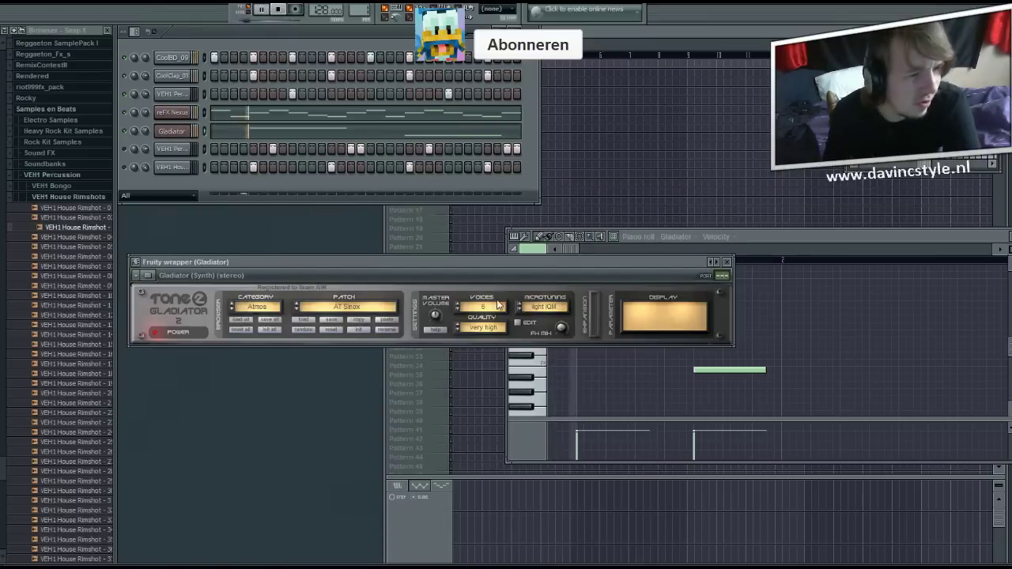
click(348, 307)
click(863, 232)
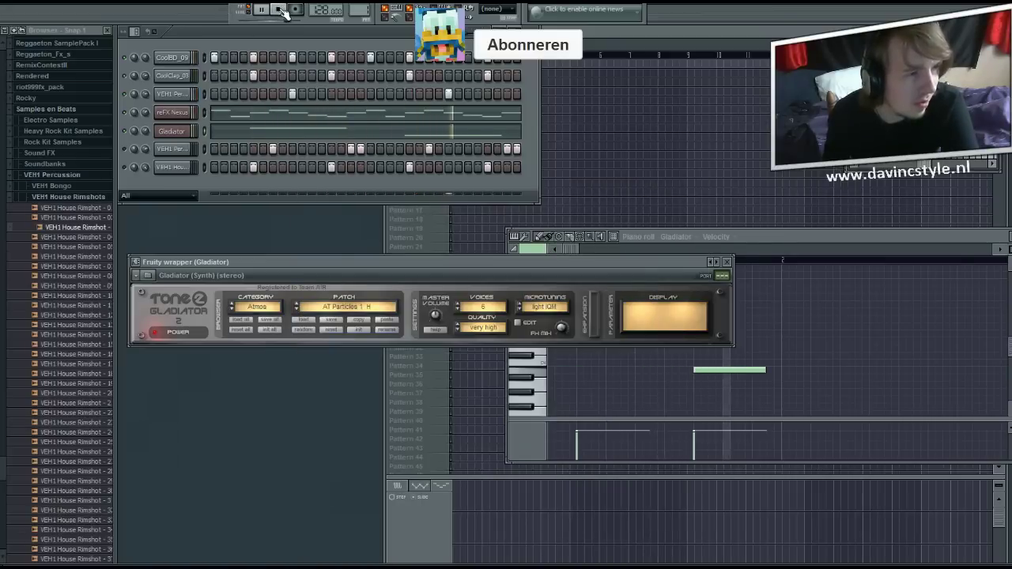
Switch Gladiator to the Electronic1 category and audition the bass patch BA 2ndLine XS.
click(240, 306)
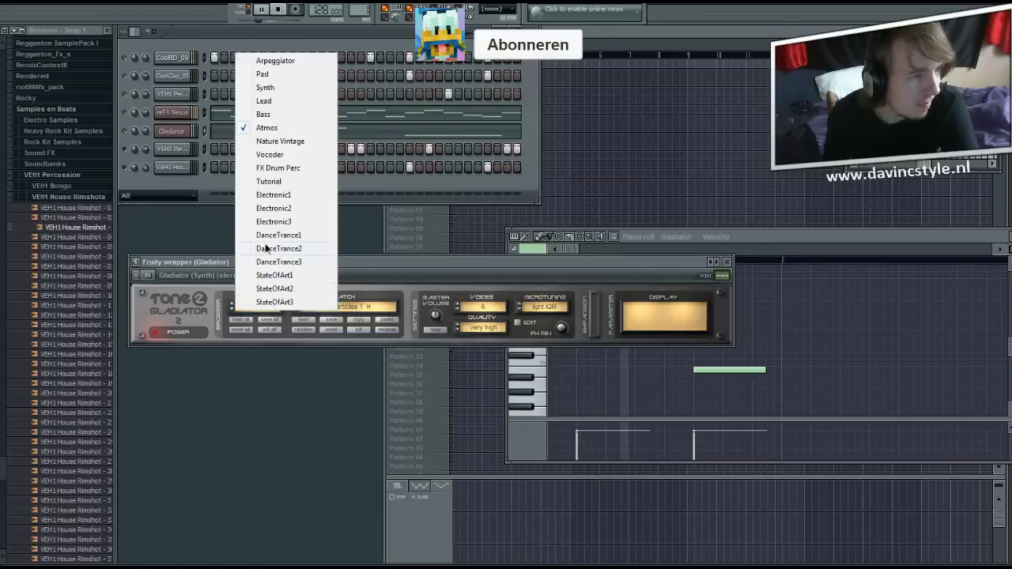
click(273, 195)
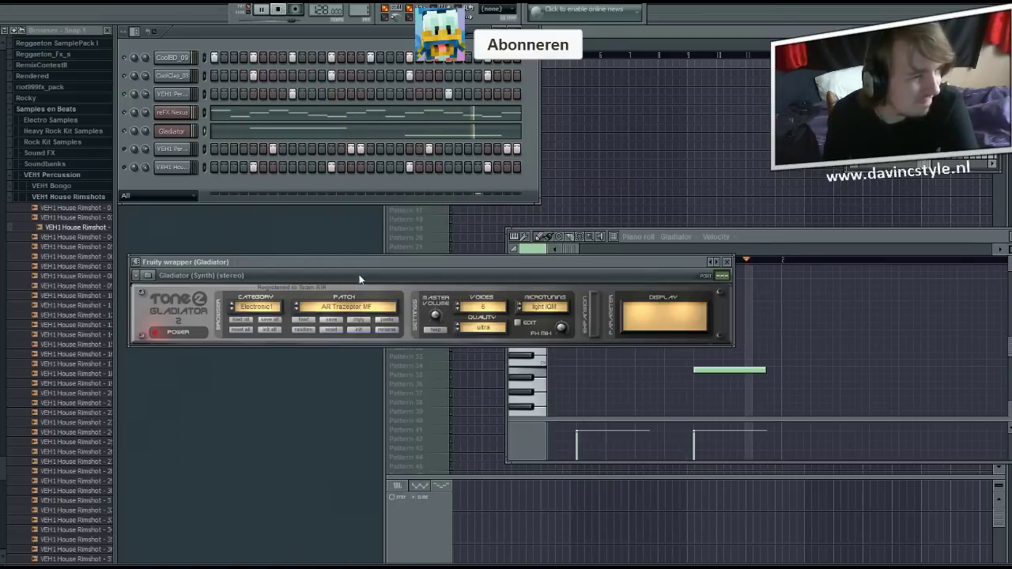
click(351, 307)
click(440, 298)
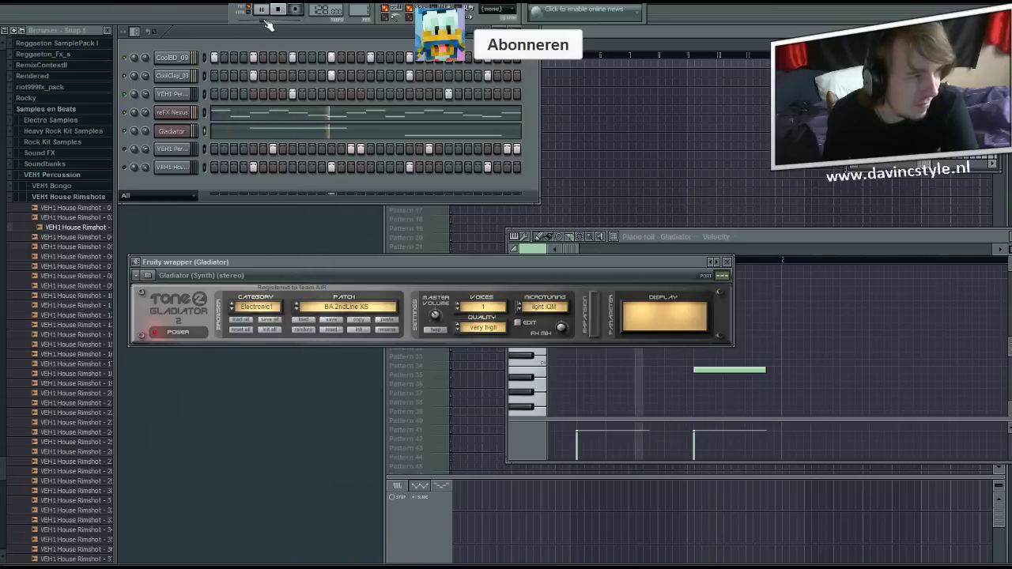
Audition the patches BA HCMBass3 XS and DR Cymbal01 BN against the playing pattern.
click(342, 308)
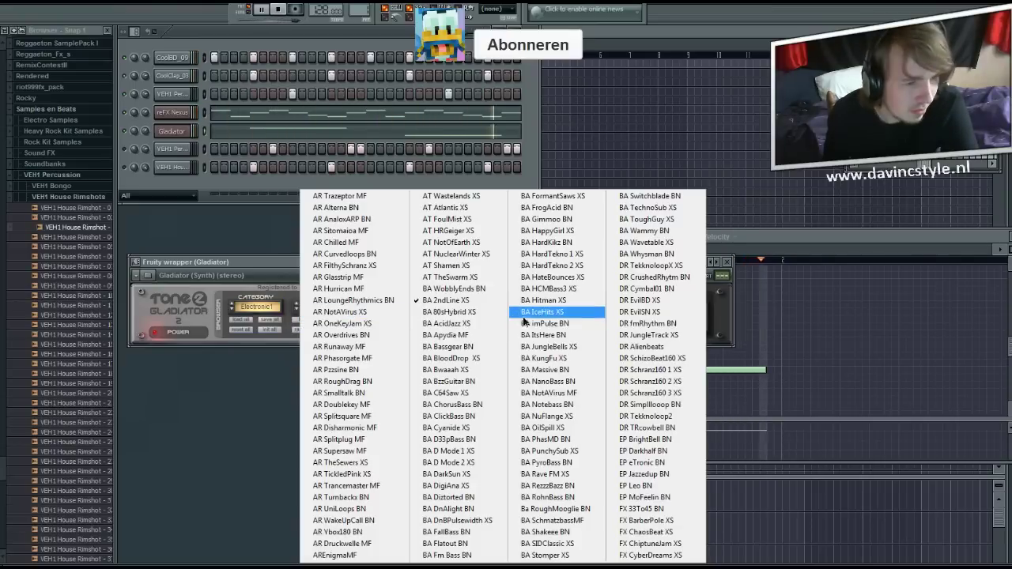
click(540, 296)
click(357, 306)
click(580, 250)
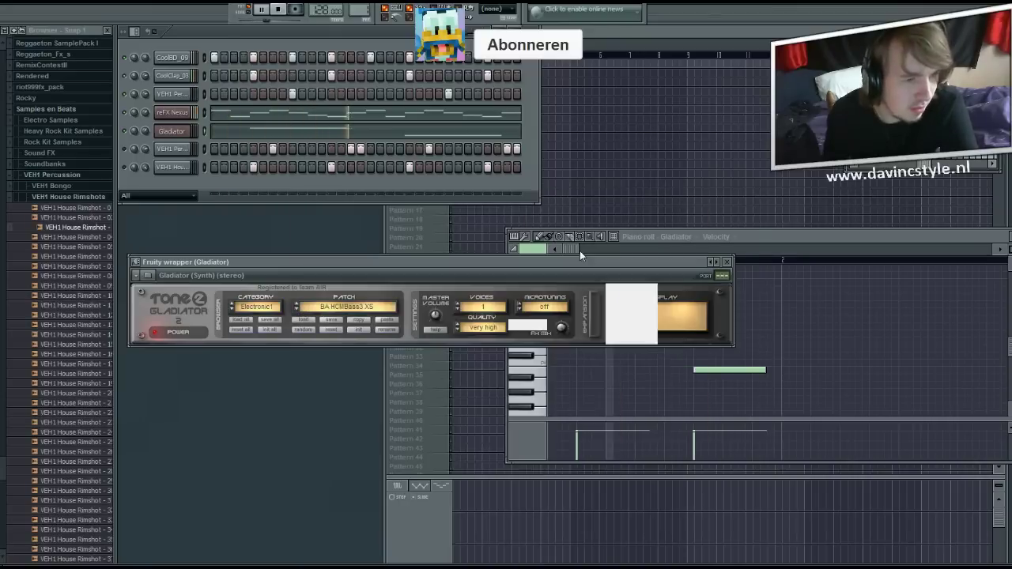
click(354, 311)
click(647, 289)
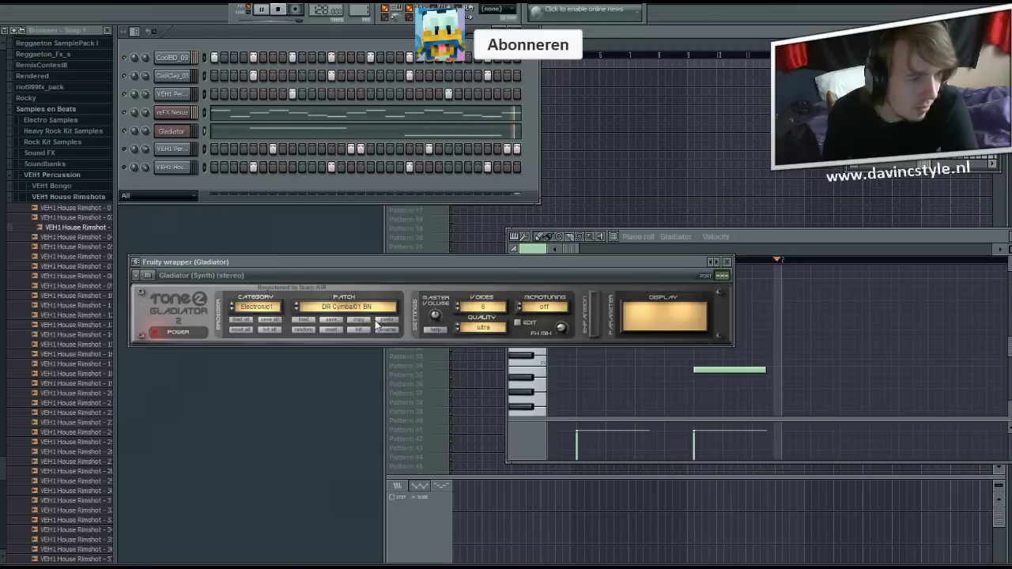
Audition the Gladiator patches BA ClickBass BN, AR Disharmonic MF and AR Splitplug MF against the playing pattern.
click(356, 308)
click(442, 416)
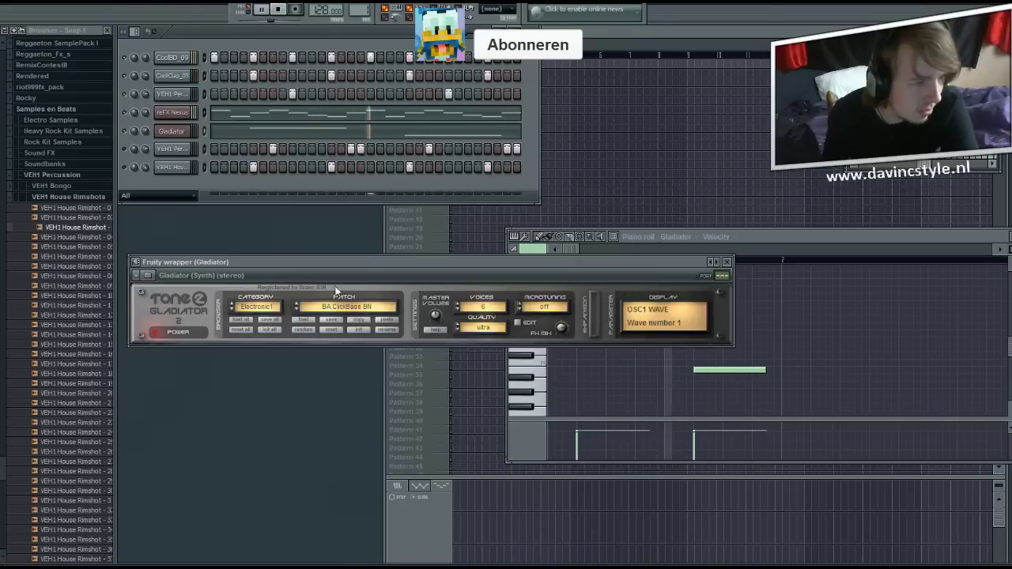
click(352, 307)
click(319, 432)
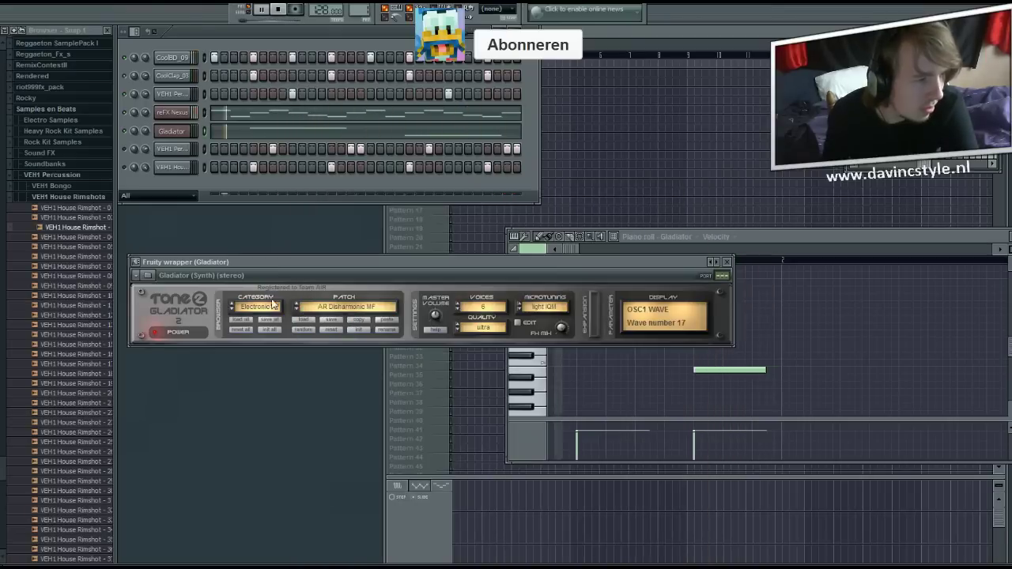
click(328, 311)
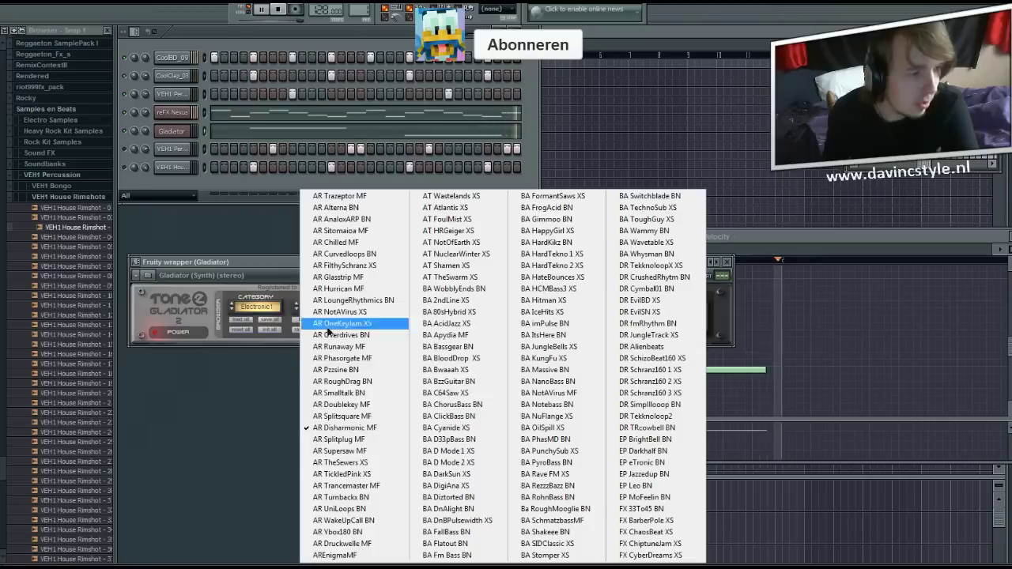
click(340, 439)
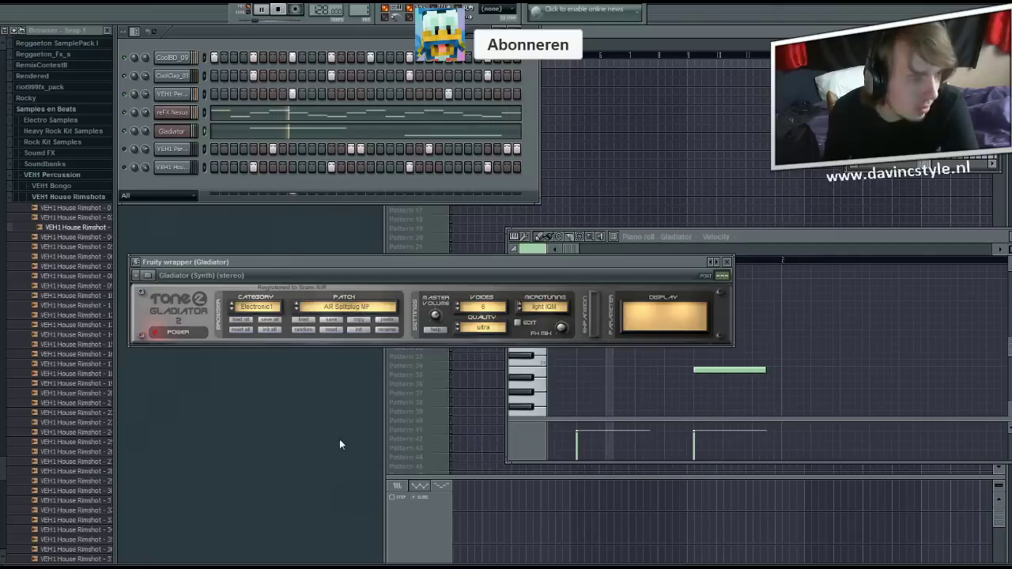
Stop playback and set the Gladiator patch to AR TheSewers XS.
click(278, 9)
click(346, 306)
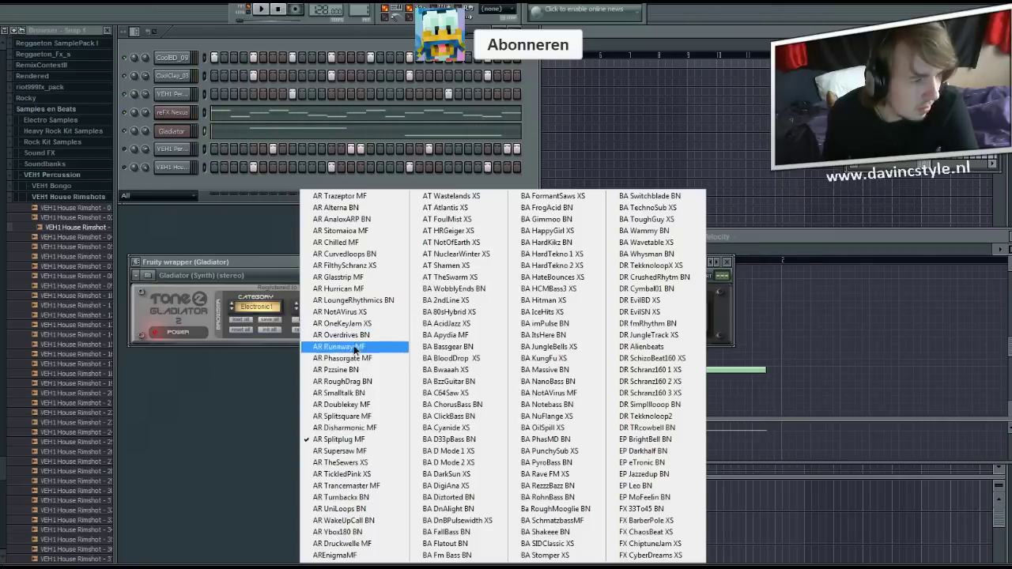
click(352, 459)
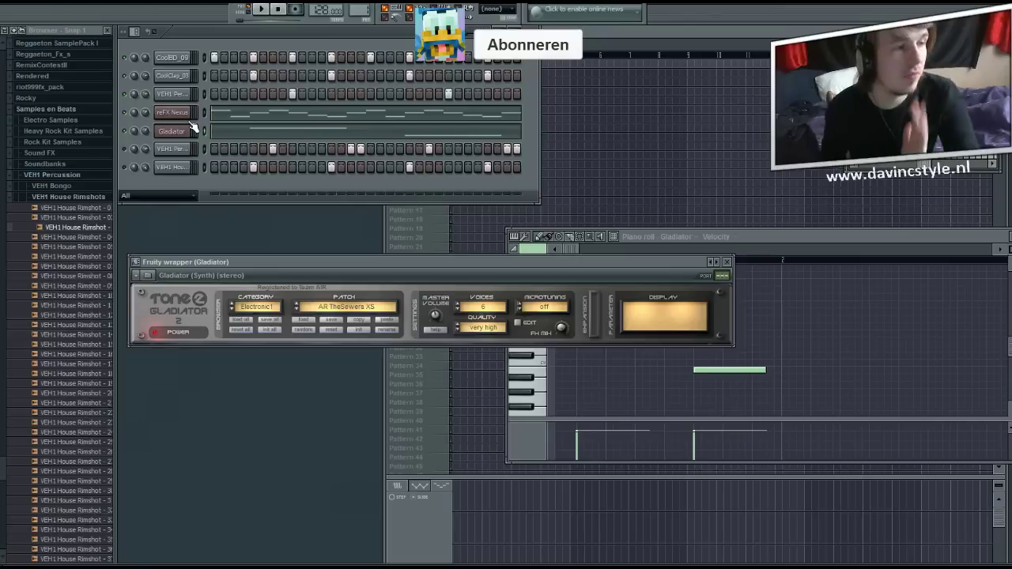
Add VEH1 Bongo - 45 and VEH1 Bongo - 23 as new channels, with first hits on steps 1 and 3 respectively.
click(50, 185)
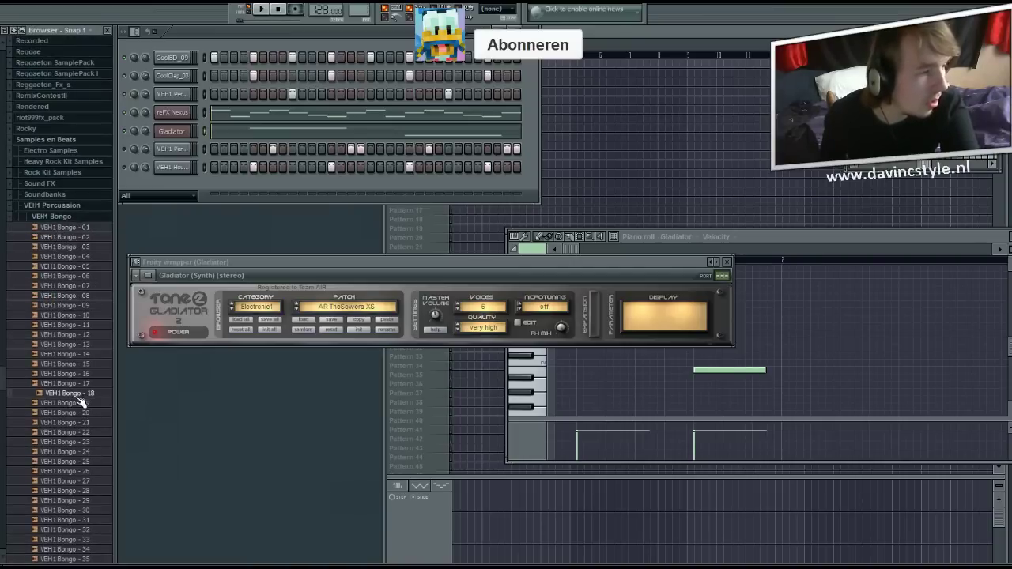
scroll(85, 518, down, 5)
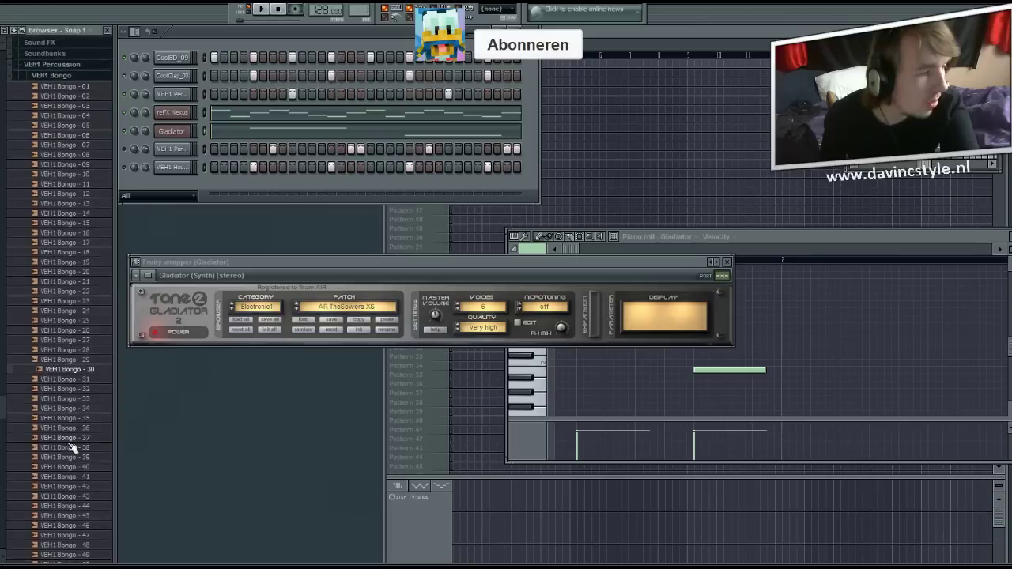
scroll(74, 427, down, 5)
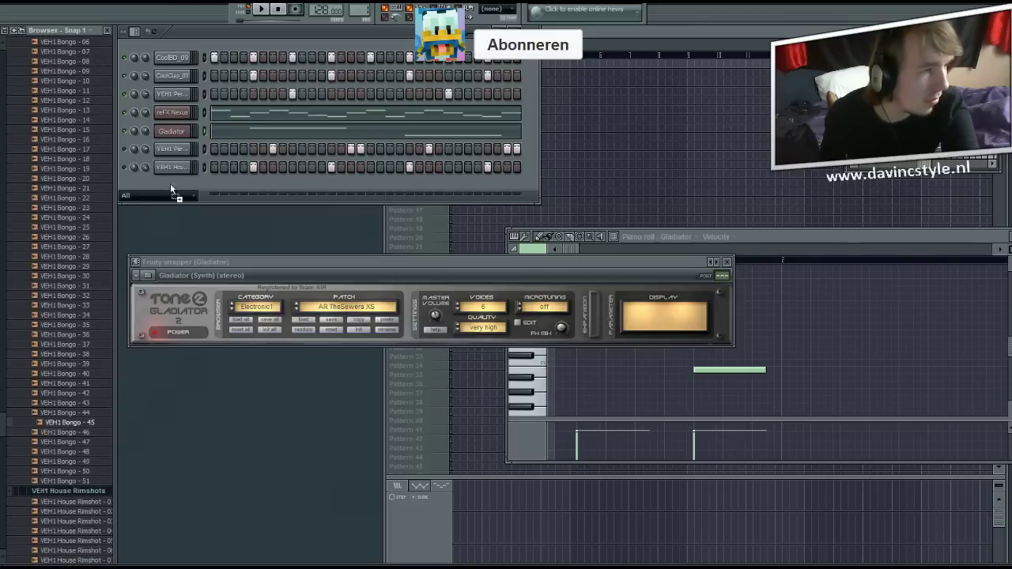
drag(170, 190, 170, 190)
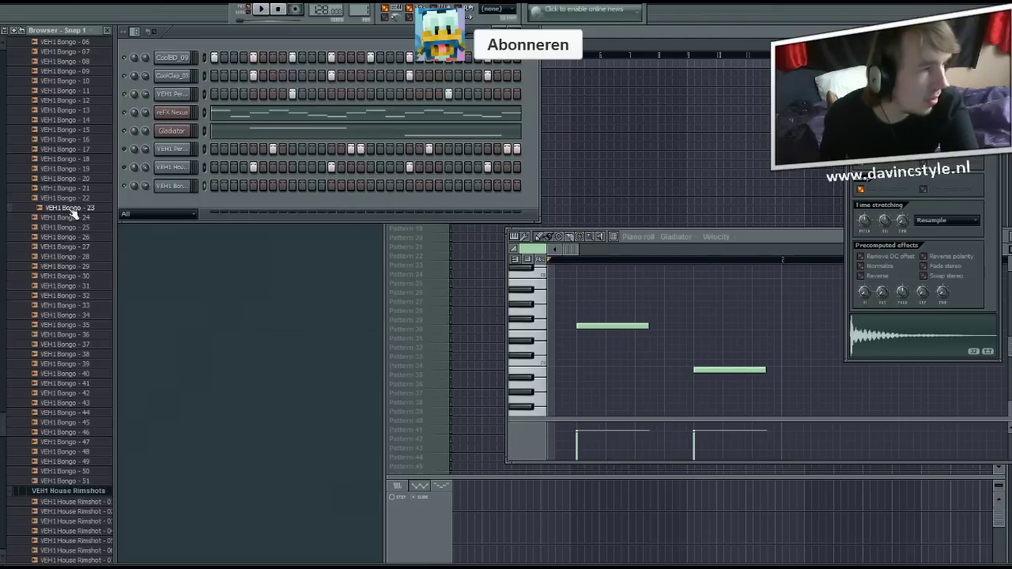
drag(192, 202, 198, 204)
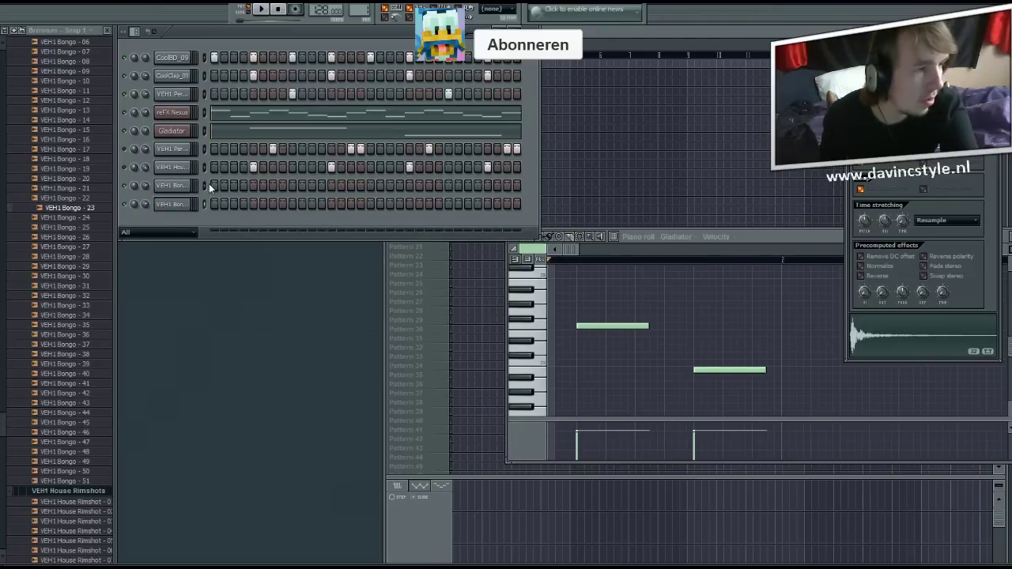
click(234, 204)
Add VEH1 Bongo - 12 with hits on steps 5, 7, 13, 15, 21, 23, 29 and 31, and complete the other two bongo rows.
scroll(82, 190, up, 3)
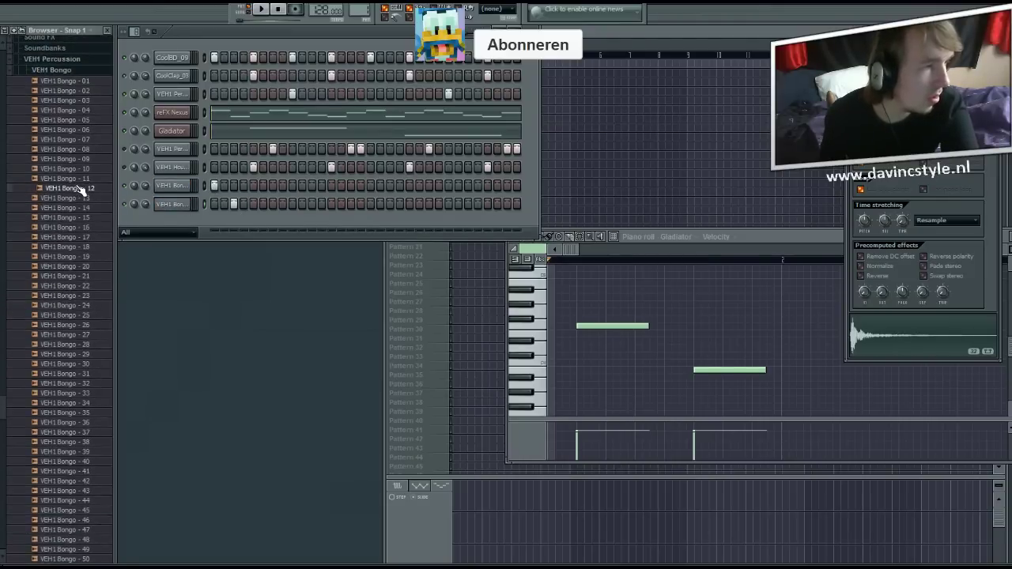
drag(205, 212, 190, 221)
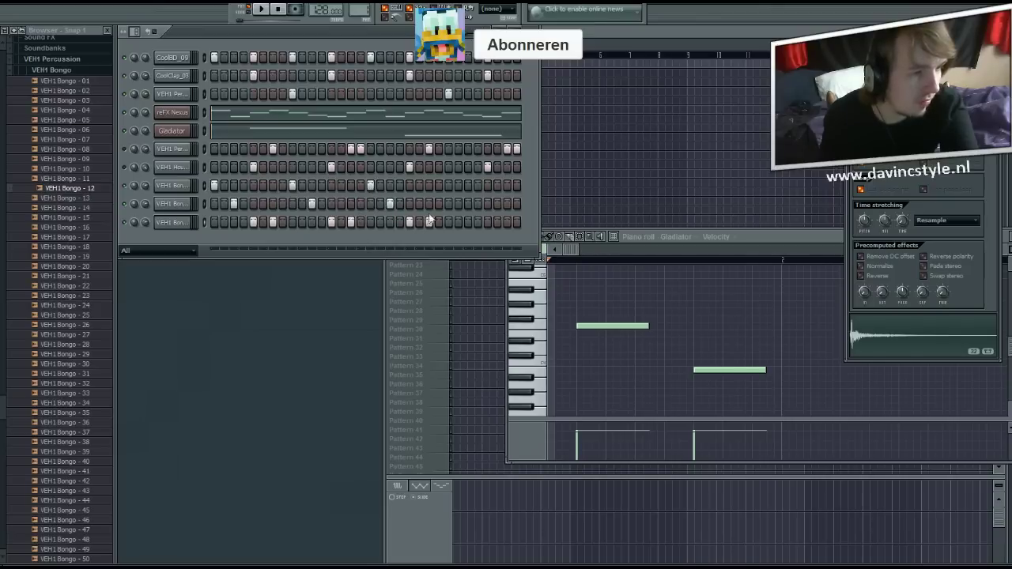
click(459, 203)
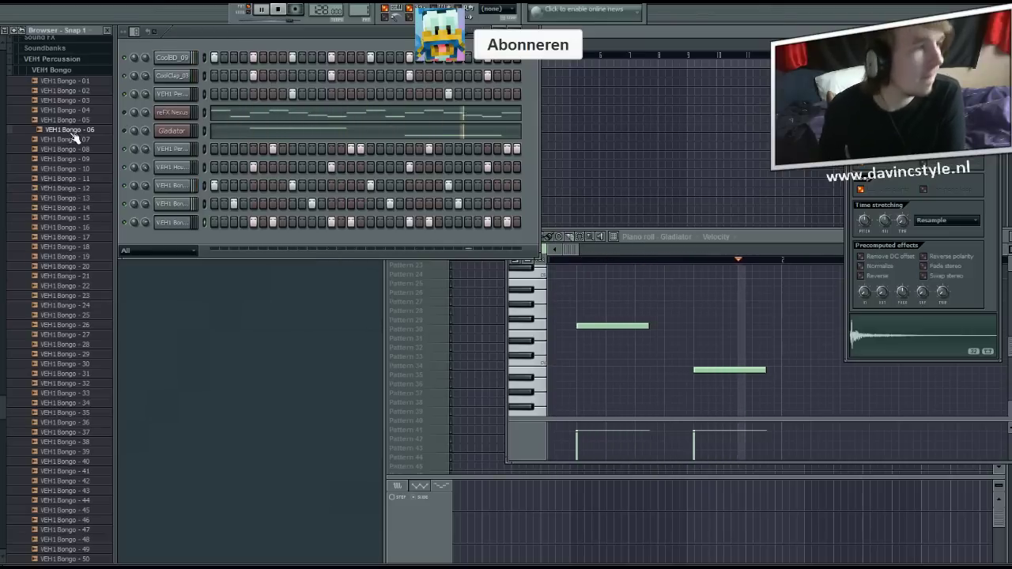
Add VEH1 Bongo - 06 as a fourth bongo channel with hits on steps 19 and 27.
drag(71, 131, 186, 241)
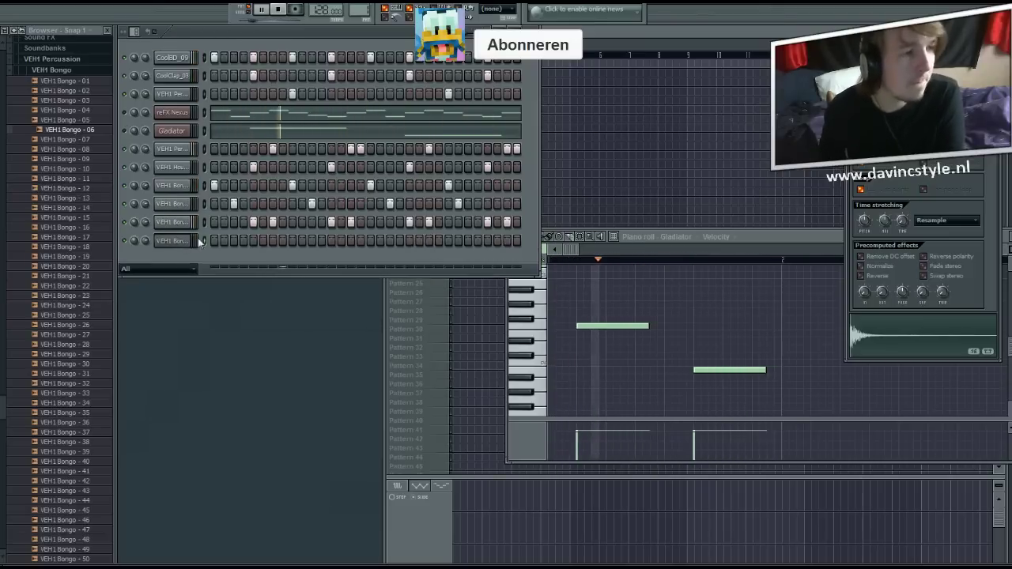
click(387, 241)
click(468, 241)
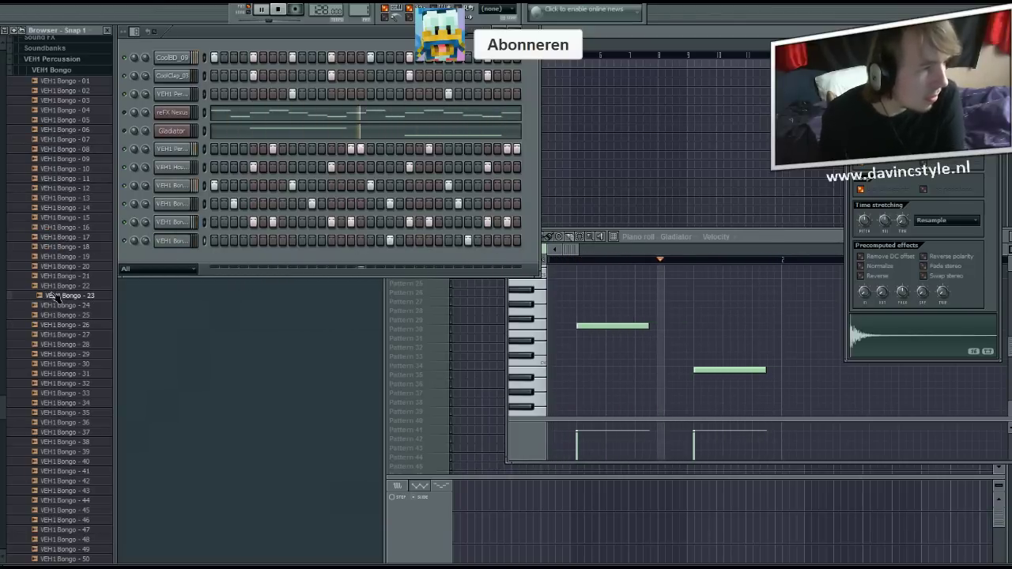
Look through the remaining VEH1 Bongo samples against the playing pattern, and collapse the bongo folder to reach the house rimshots.
scroll(77, 372, down, 3)
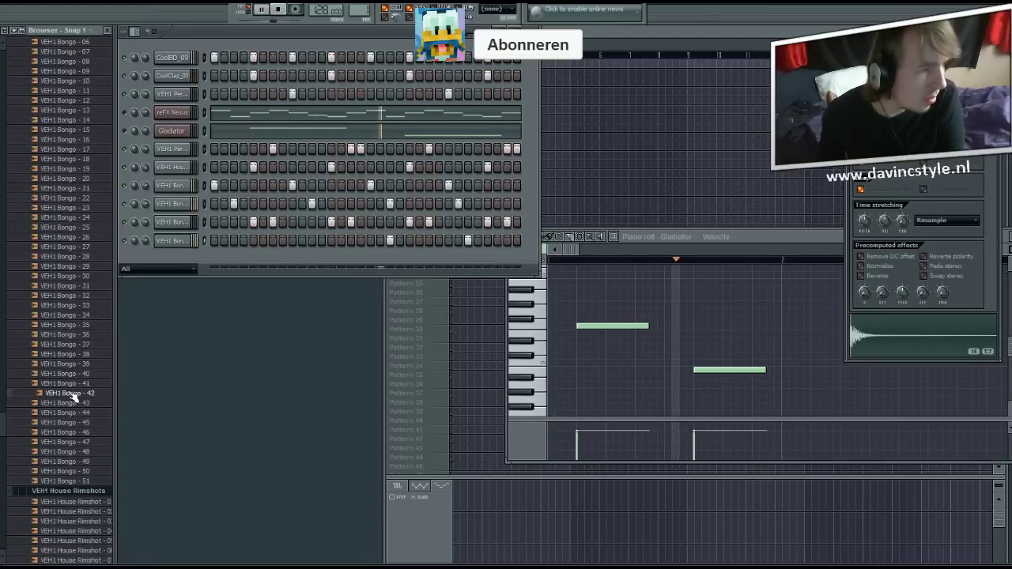
scroll(72, 454, down, 4)
scroll(72, 451, up, 8)
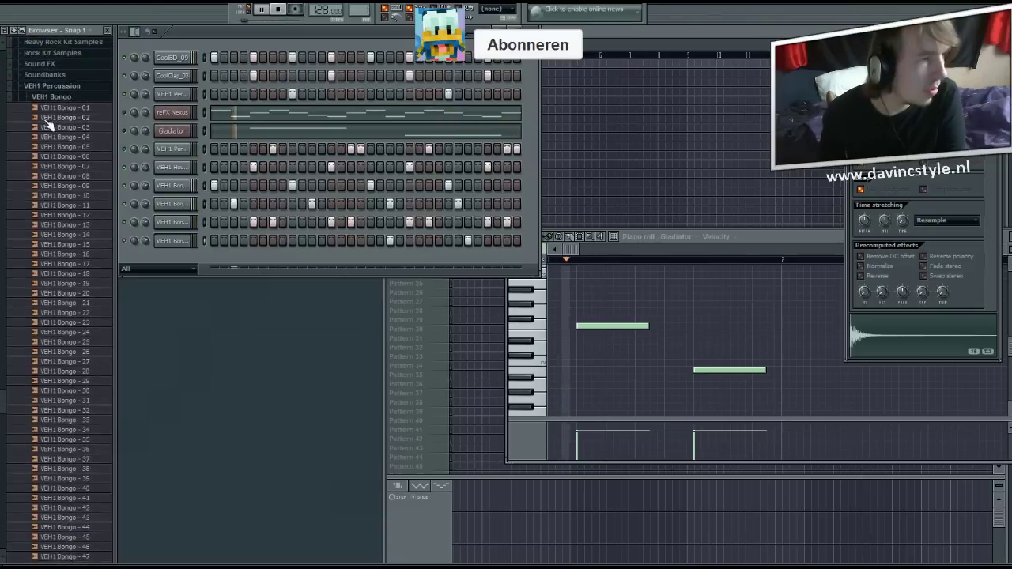
scroll(49, 130, up, 4)
click(51, 217)
click(68, 227)
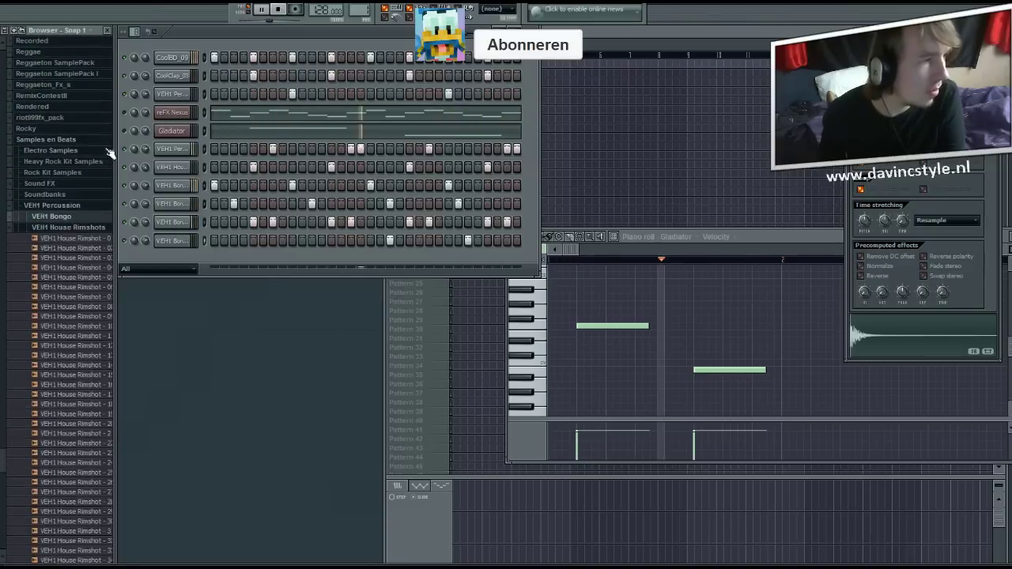
Stop playback, move the first VEH1 Bongo - 06 hit to step 11, and audition a VEH1 House Rimshot sample.
click(278, 9)
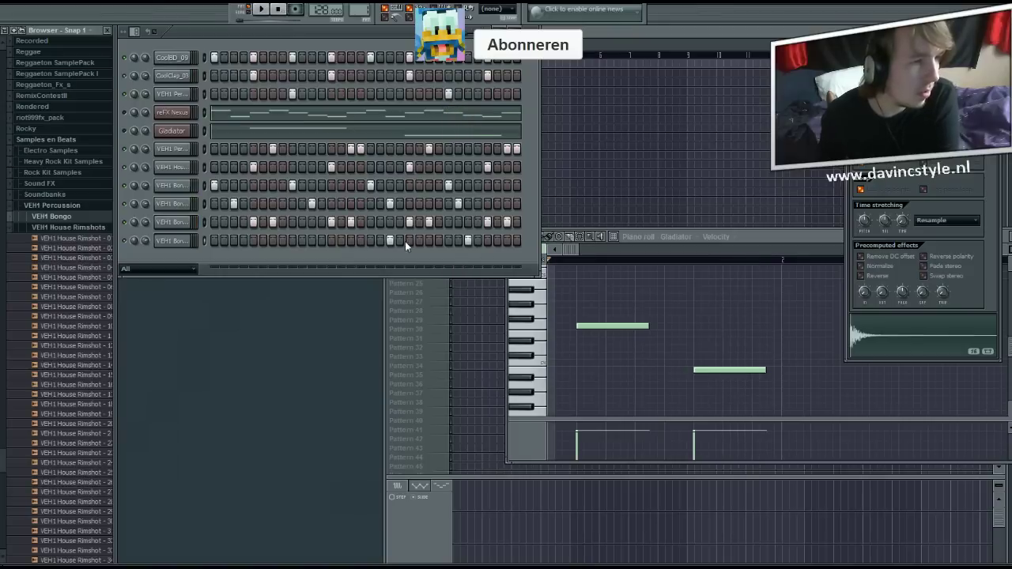
drag(89, 258, 95, 264)
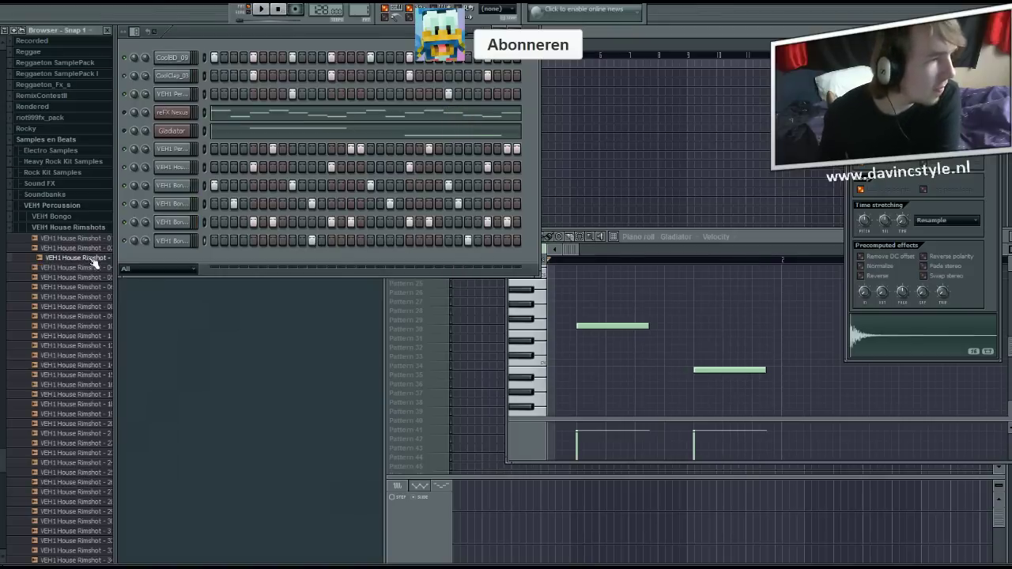
click(68, 227)
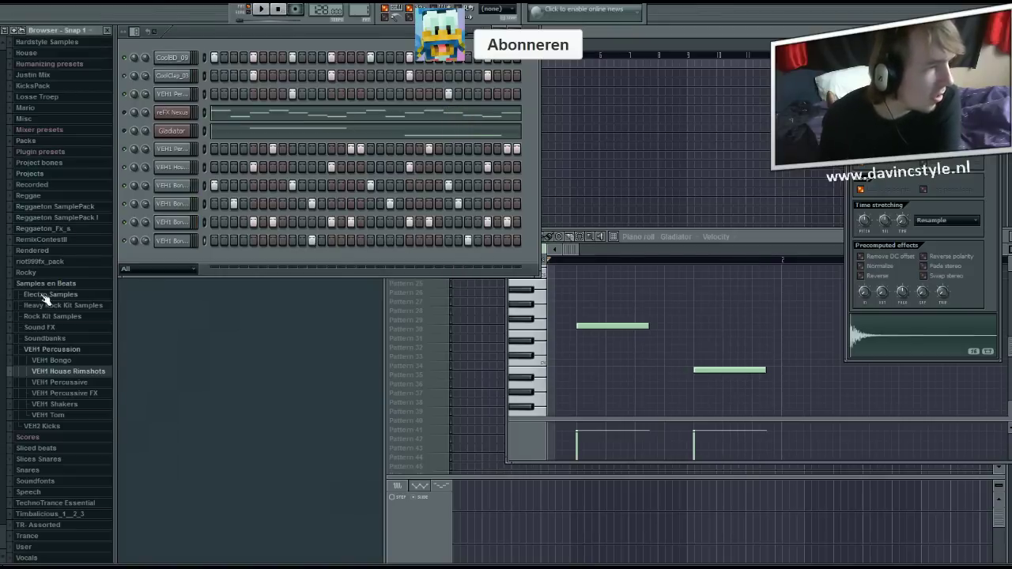
Search the User sample folder, auditioning sounds such as christ 03, beats 02 and bubbling beat 0008 06.
scroll(38, 181, up, 15)
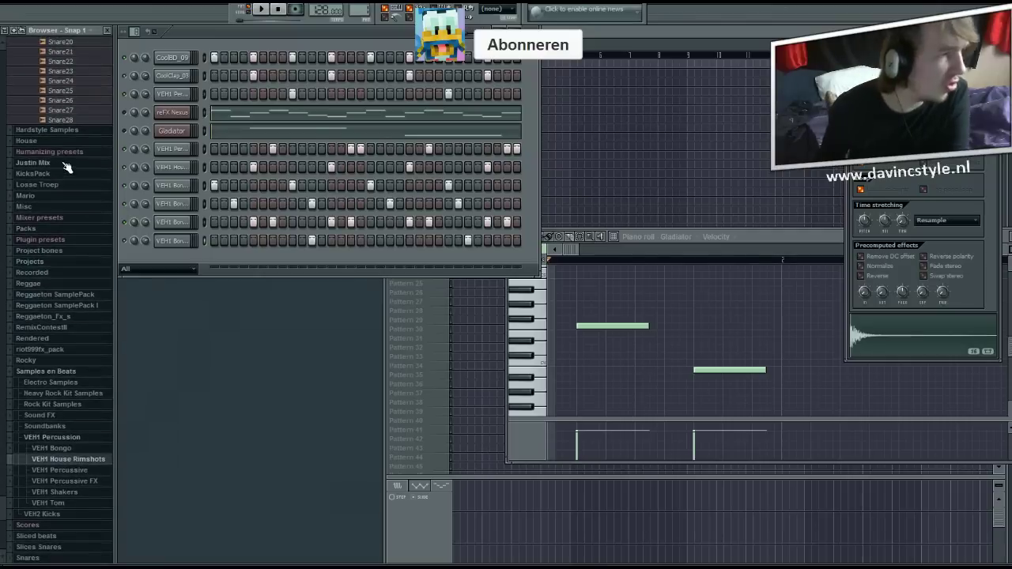
scroll(32, 158, up, 11)
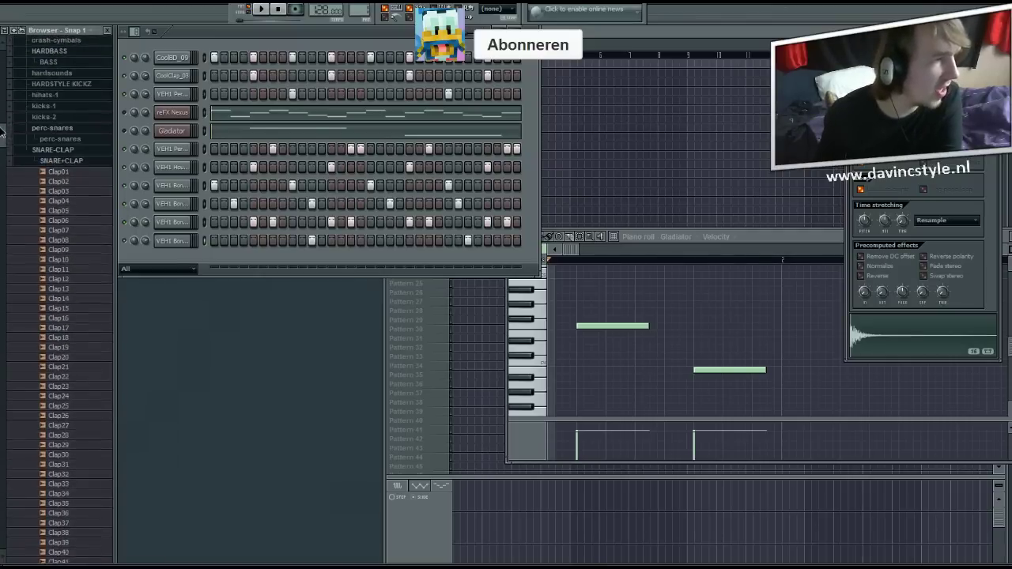
drag(2, 89, 35, 560)
click(31, 553)
scroll(61, 300, down, 5)
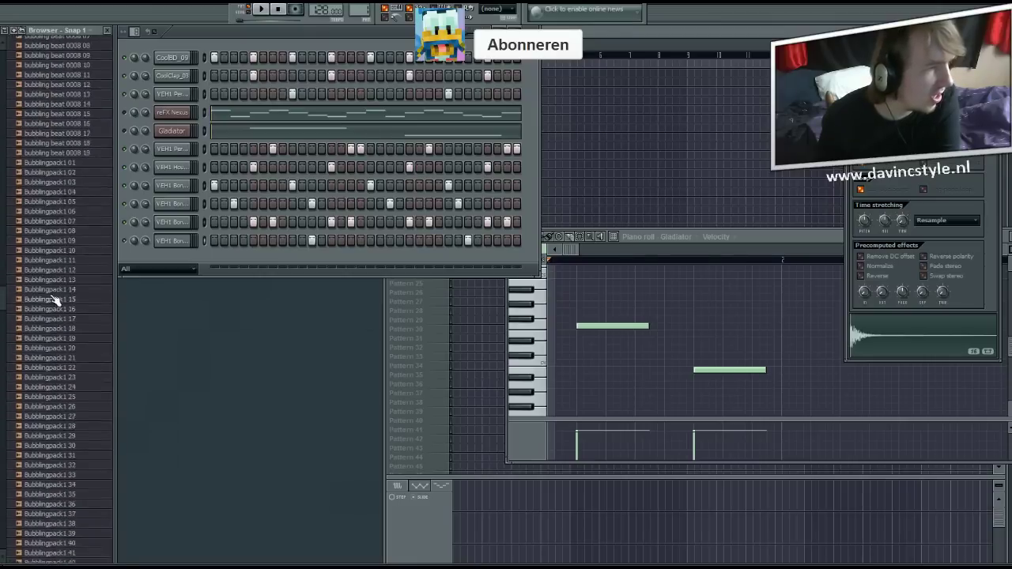
drag(2, 352, 3, 427)
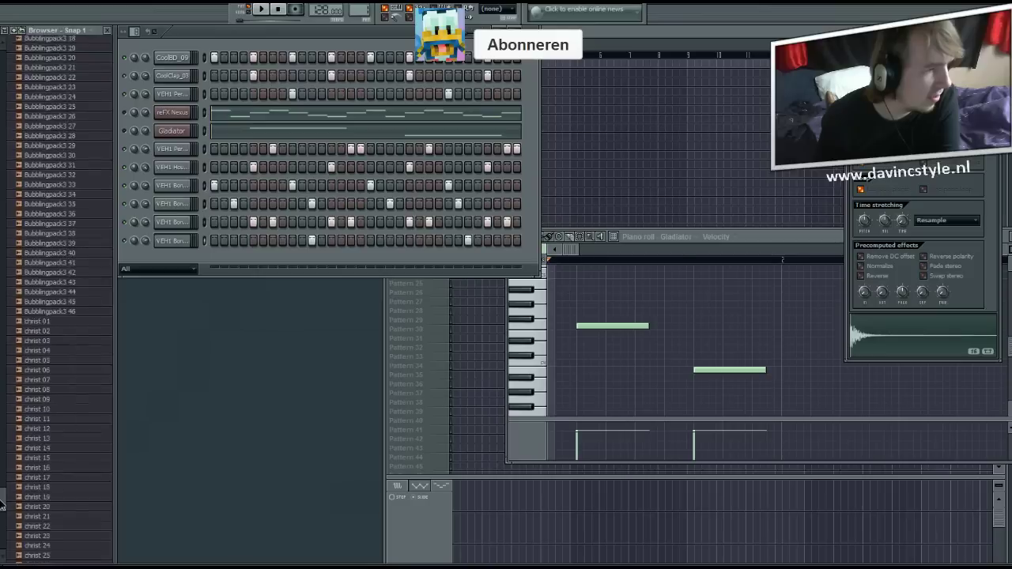
scroll(74, 368, down, 3)
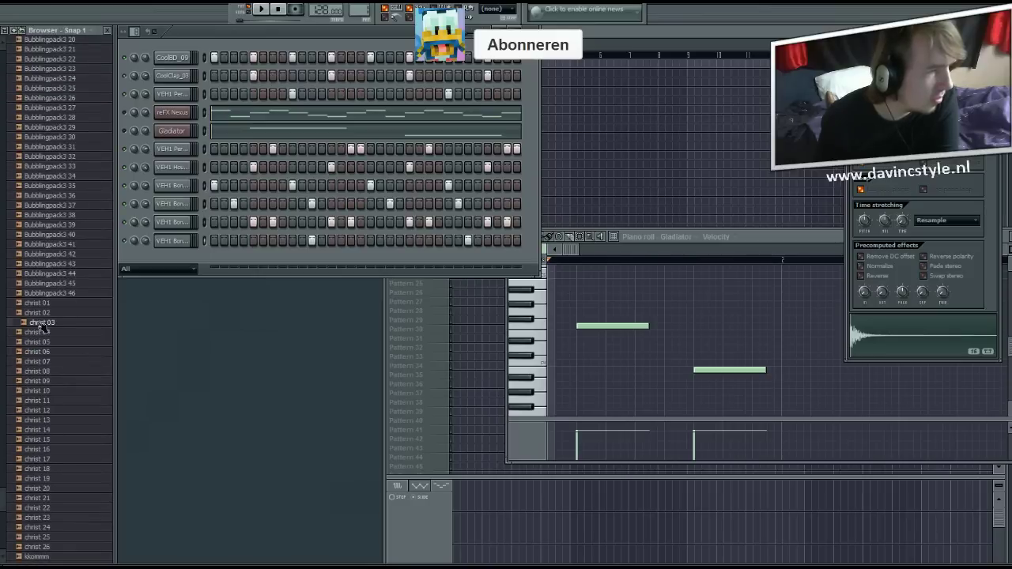
scroll(24, 474, up, 20)
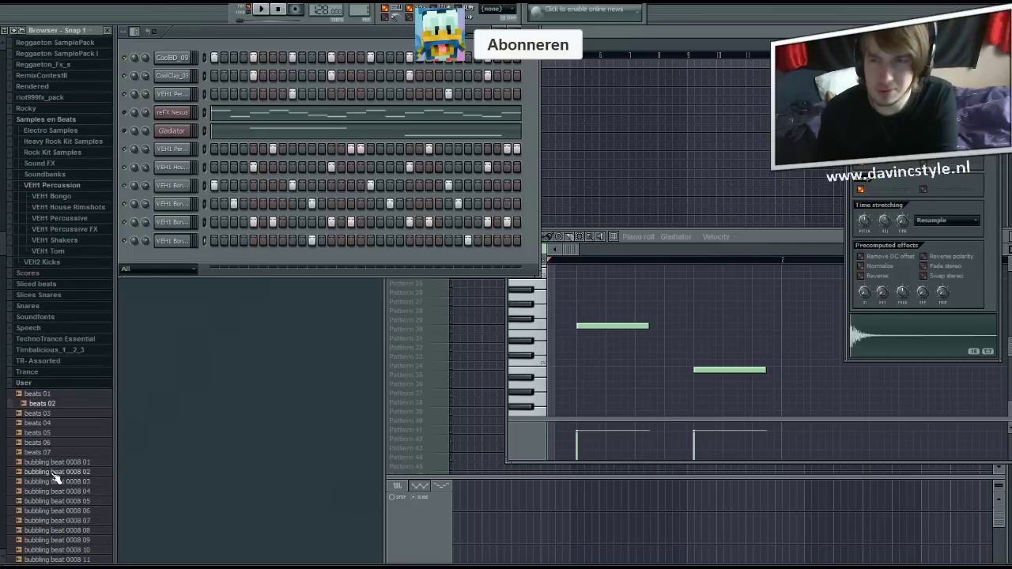
scroll(57, 453, down, 4)
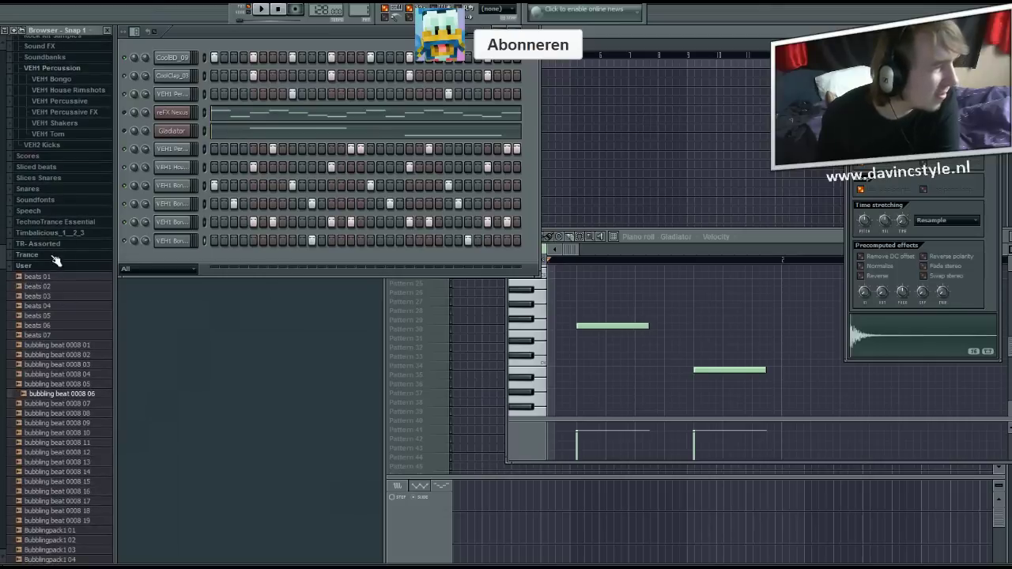
scroll(49, 265, up, 8)
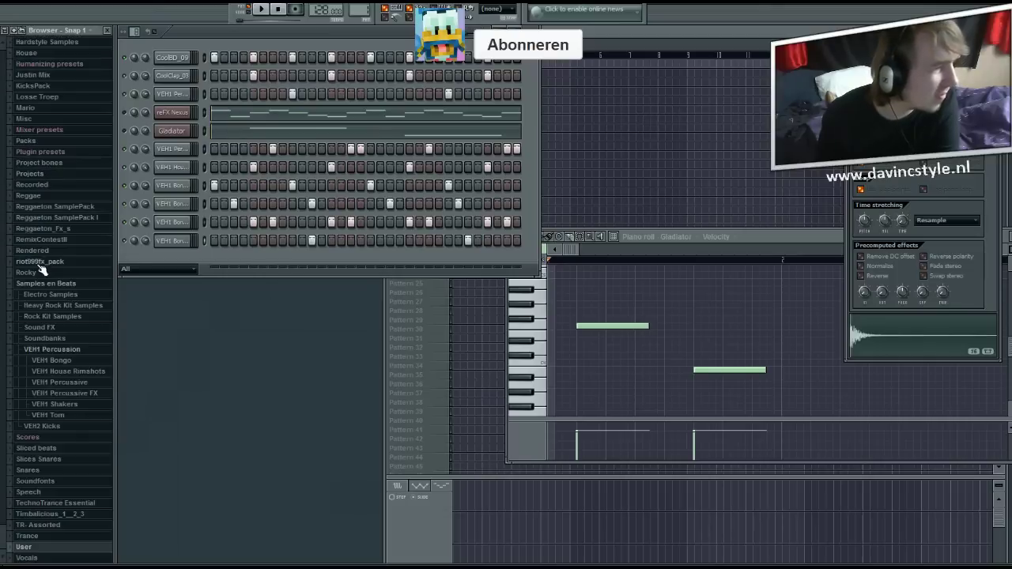
Look through the Timb2 samples in the Timbalicious 1, 2+3 folder, down to the Tink and Wack sounds.
click(47, 515)
click(47, 525)
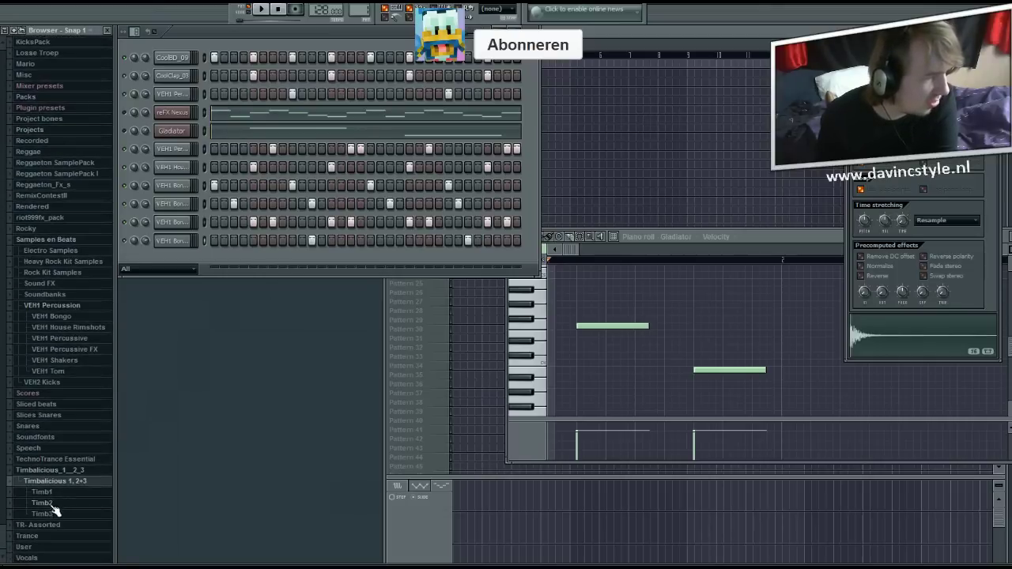
click(49, 514)
scroll(69, 384, up, 2)
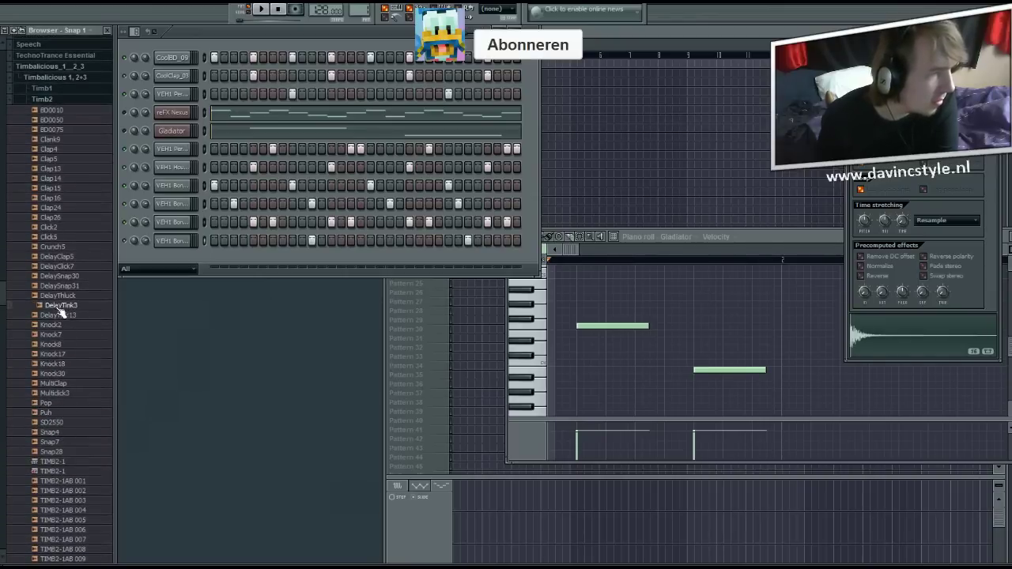
scroll(74, 371, down, 15)
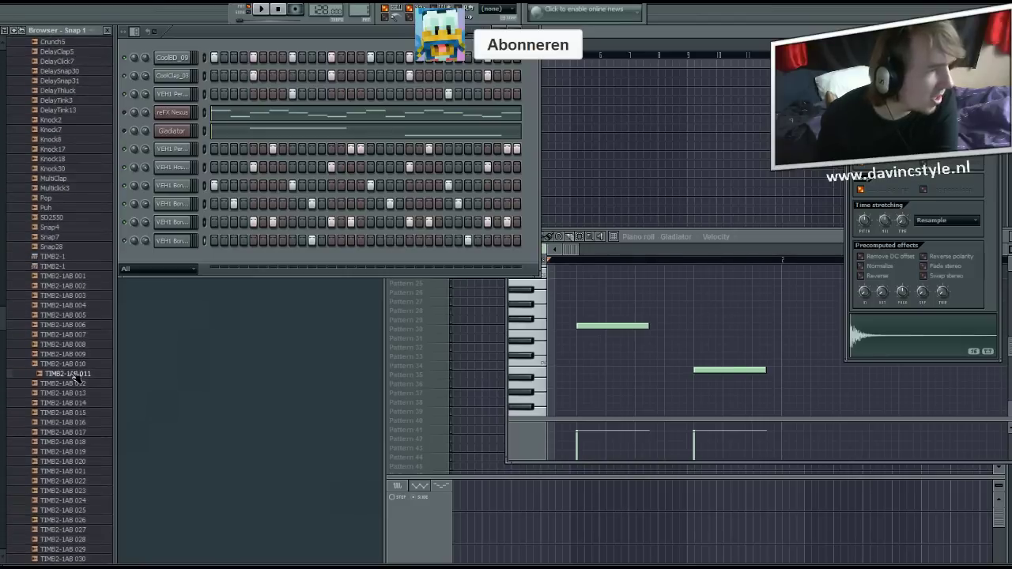
scroll(75, 372, down, 20)
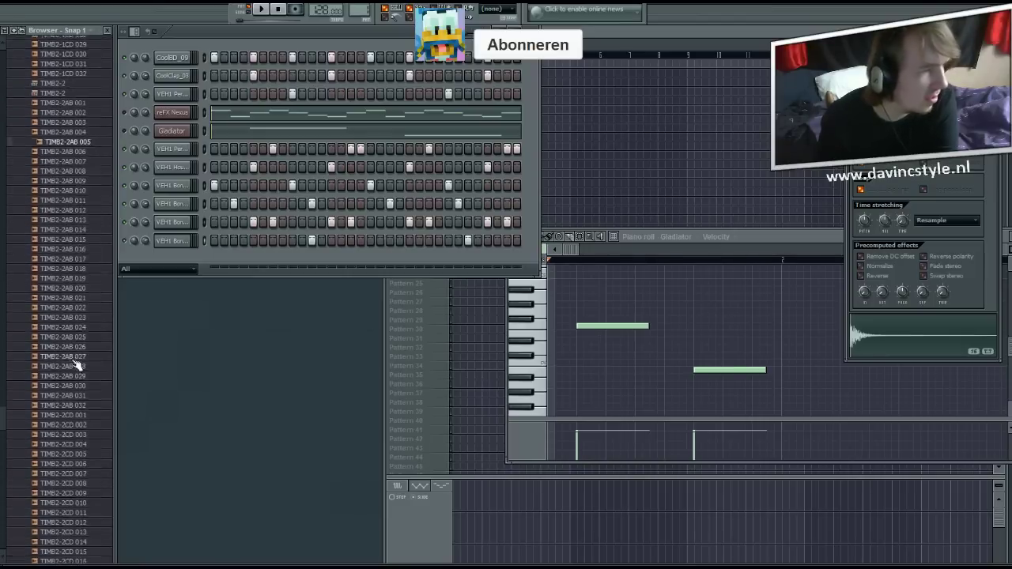
scroll(75, 366, down, 17)
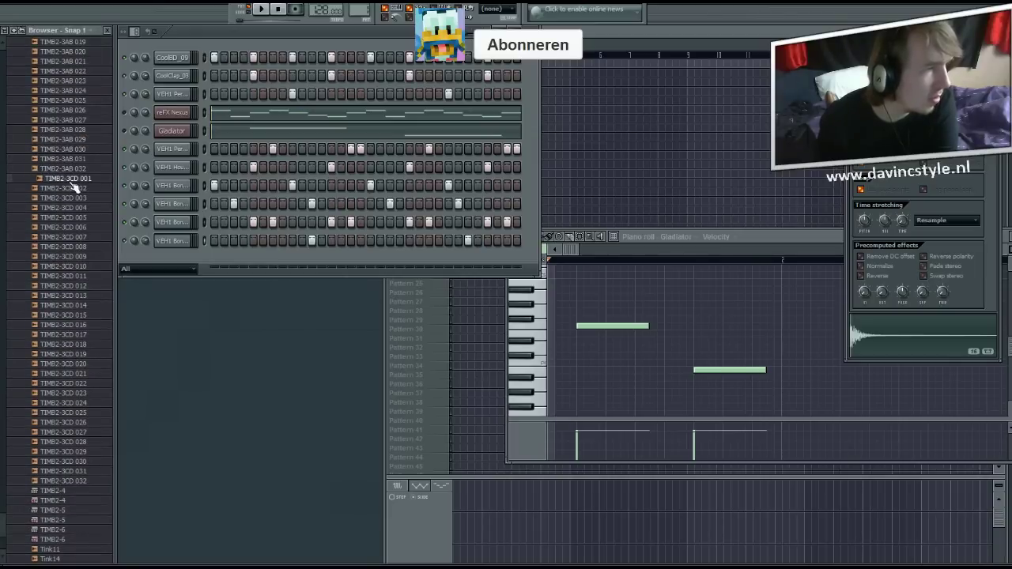
click(64, 484)
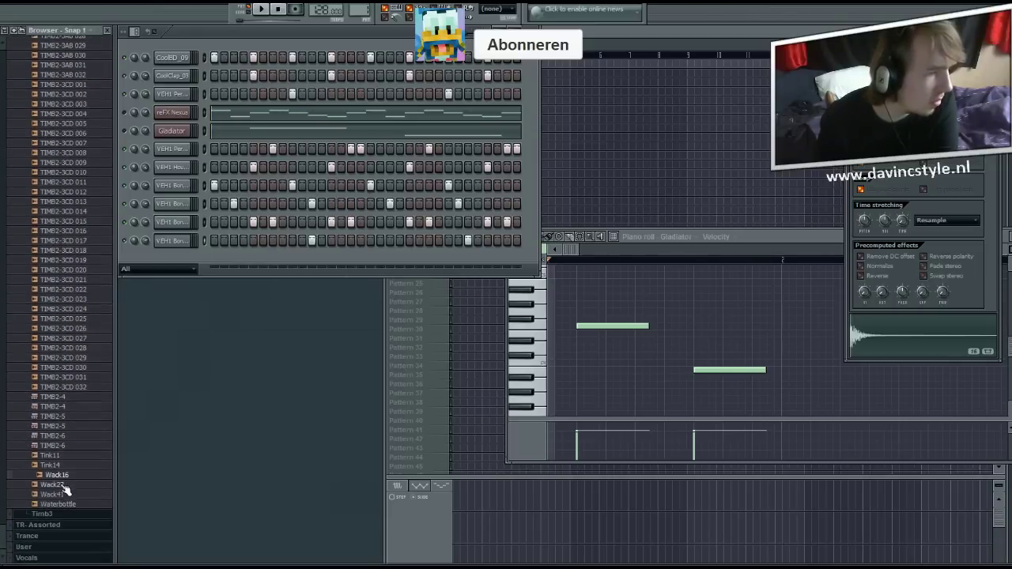
scroll(48, 411, up, 20)
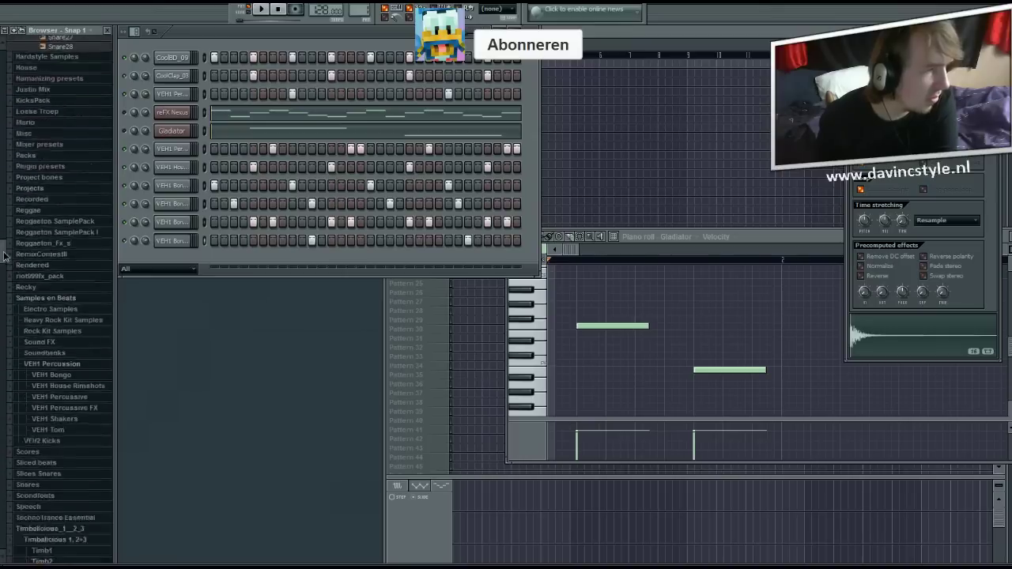
click(66, 415)
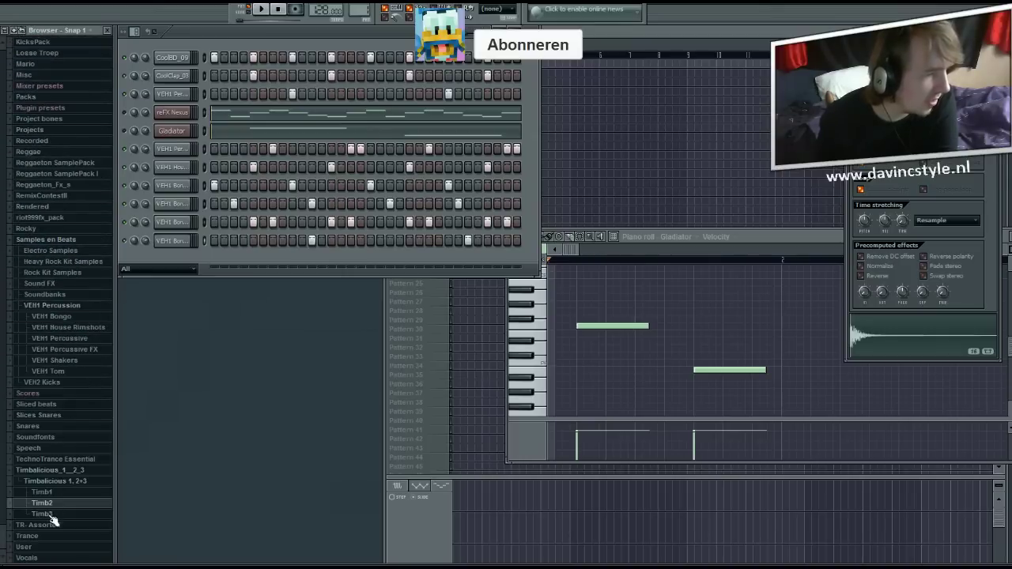
Add the Knock sample from the Timb3 folder as a new channel with hits on steps 1 and 13.
click(48, 515)
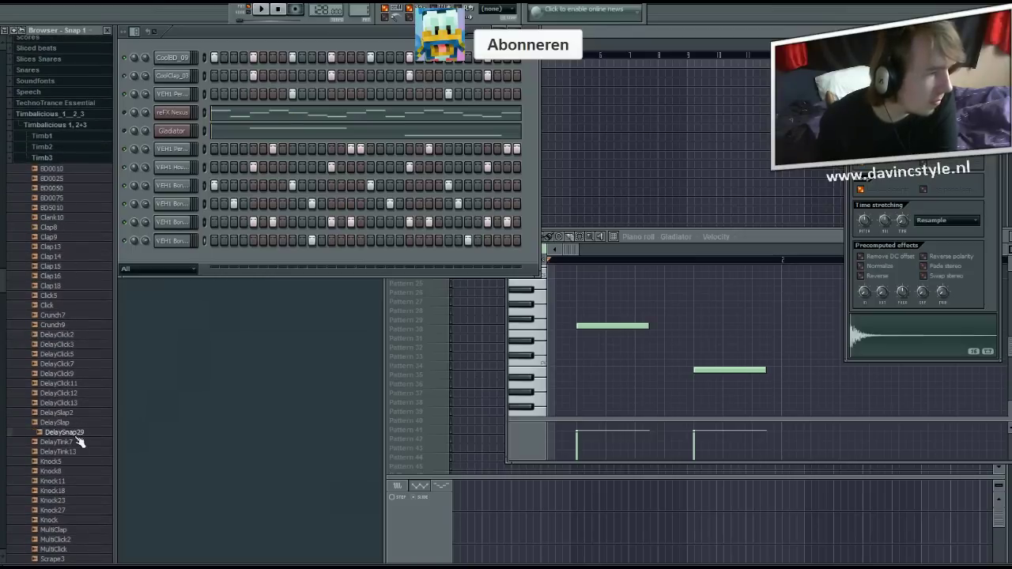
scroll(75, 419, down, 4)
click(68, 385)
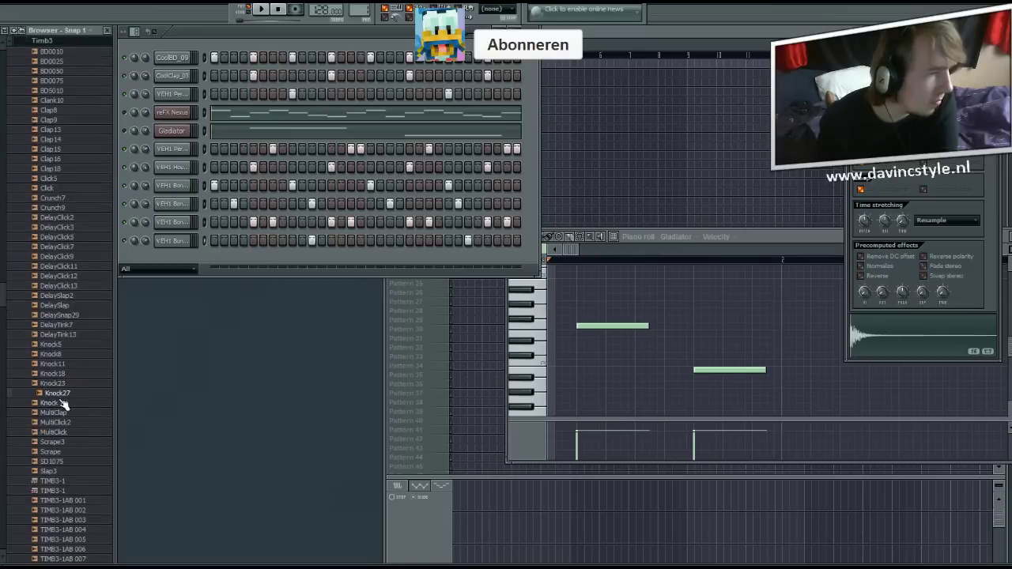
drag(181, 271, 236, 266)
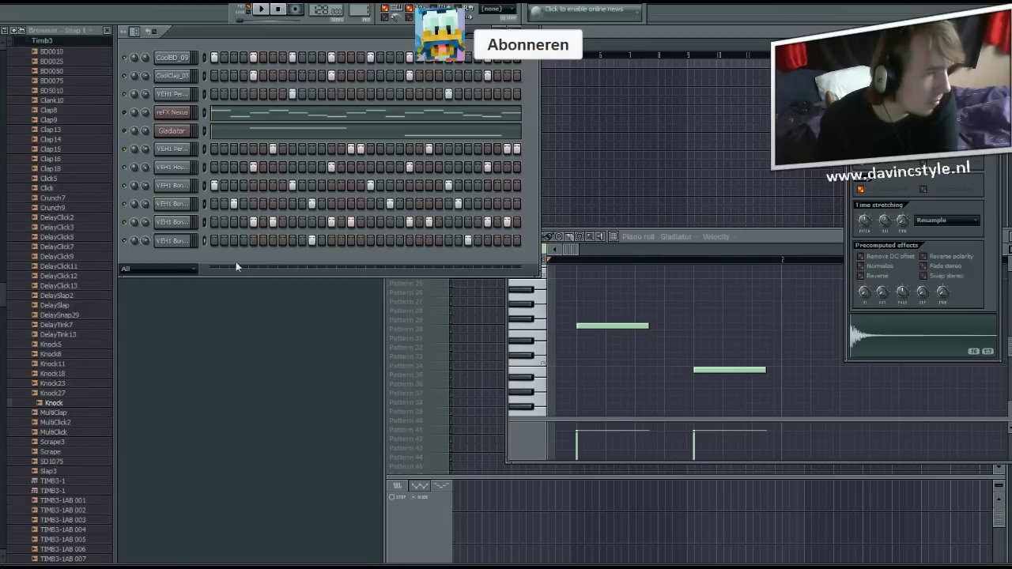
drag(67, 410, 190, 265)
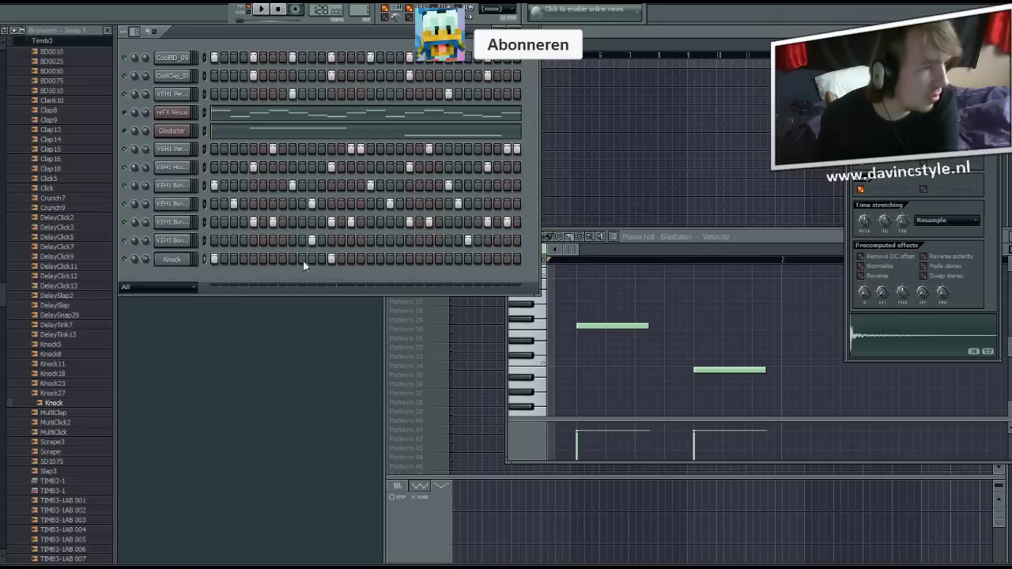
Against playback, move the second Knock hit to step 17 and replace the first bongo channel's step-17 hit with hits on steps 15 and 18.
click(262, 10)
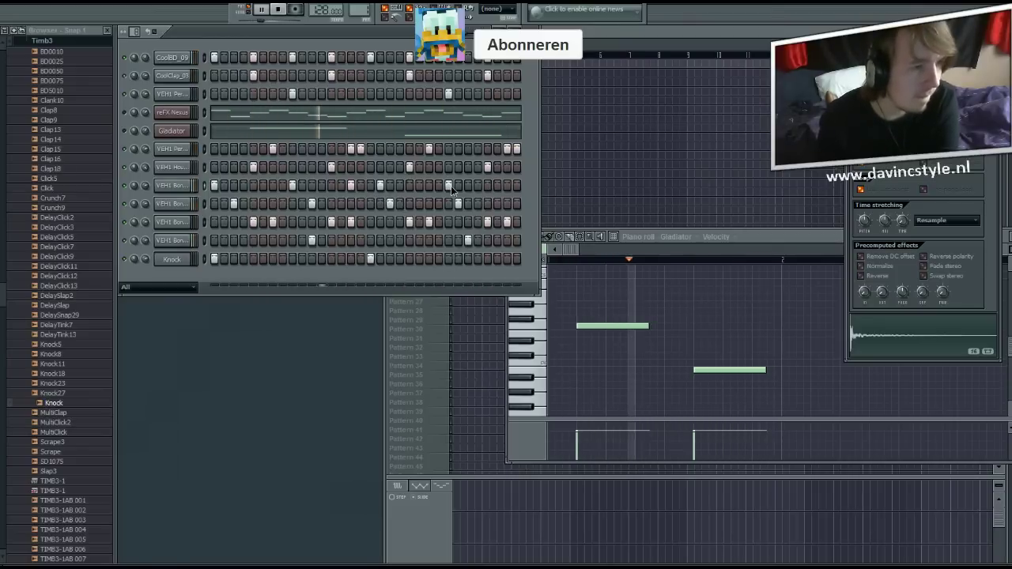
key(space)
scroll(48, 70, down, 1)
scroll(39, 197, up, 10)
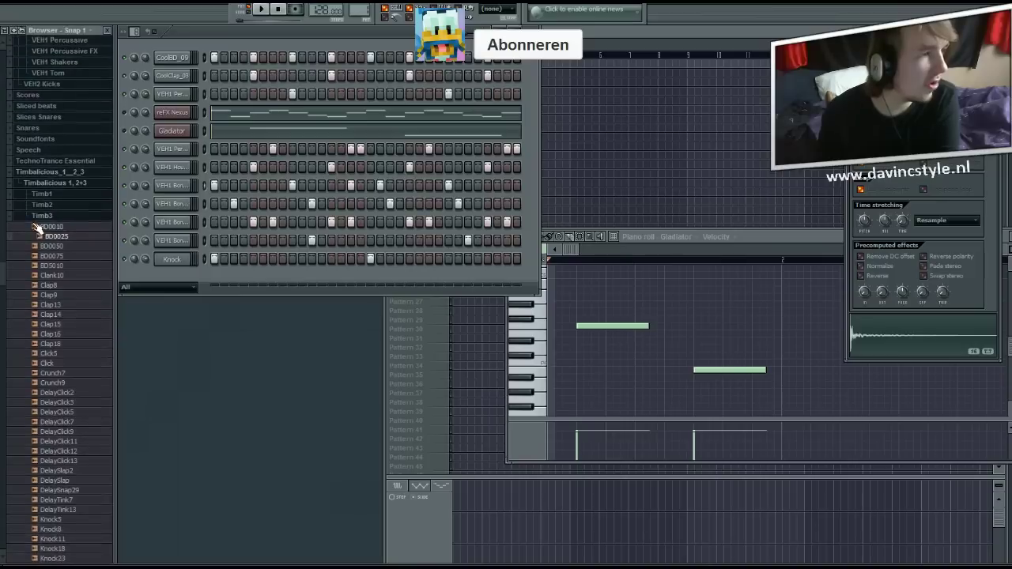
click(178, 277)
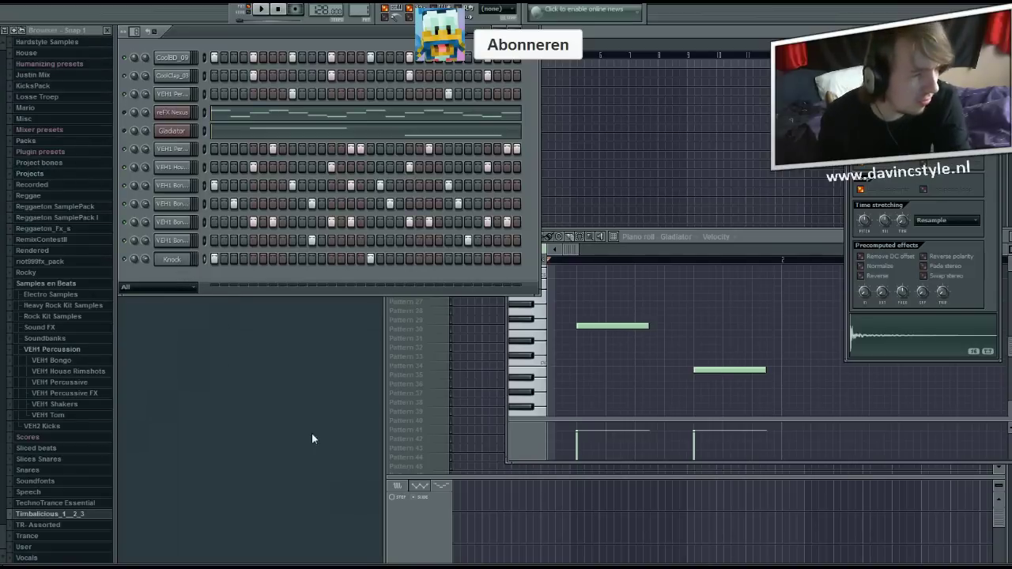
key(alt+c)
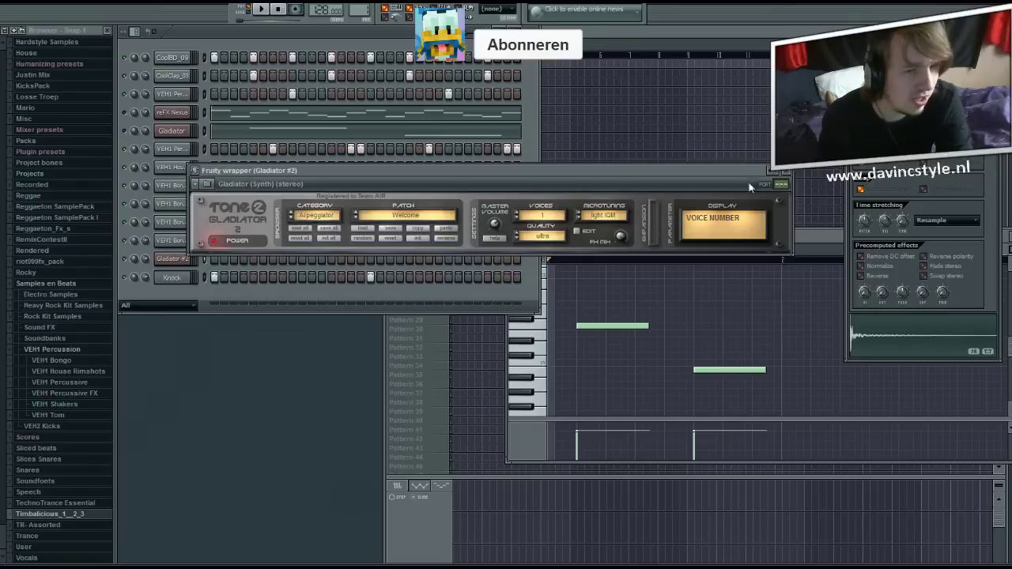
click(784, 171)
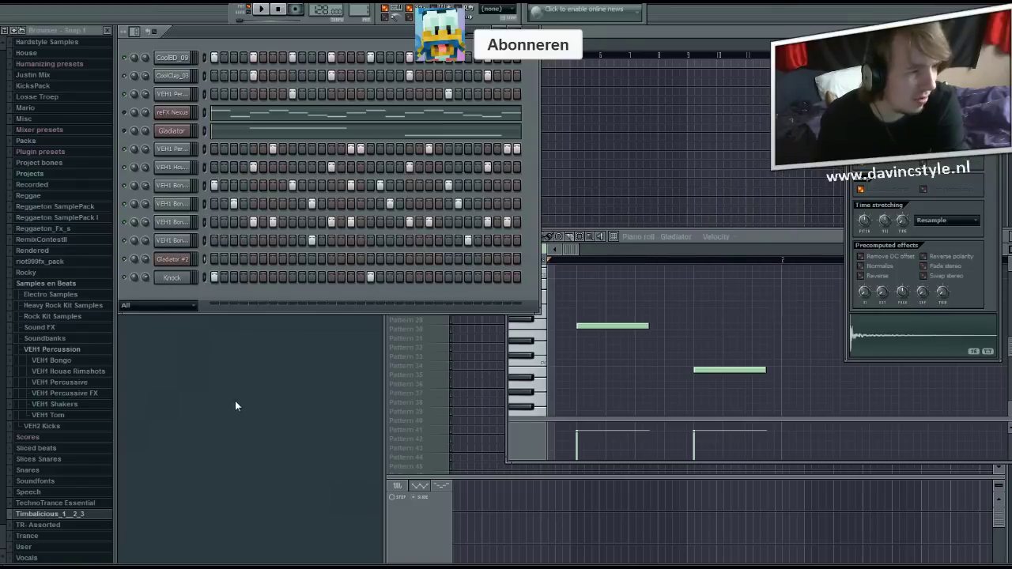
key(alt+Delete)
click(495, 305)
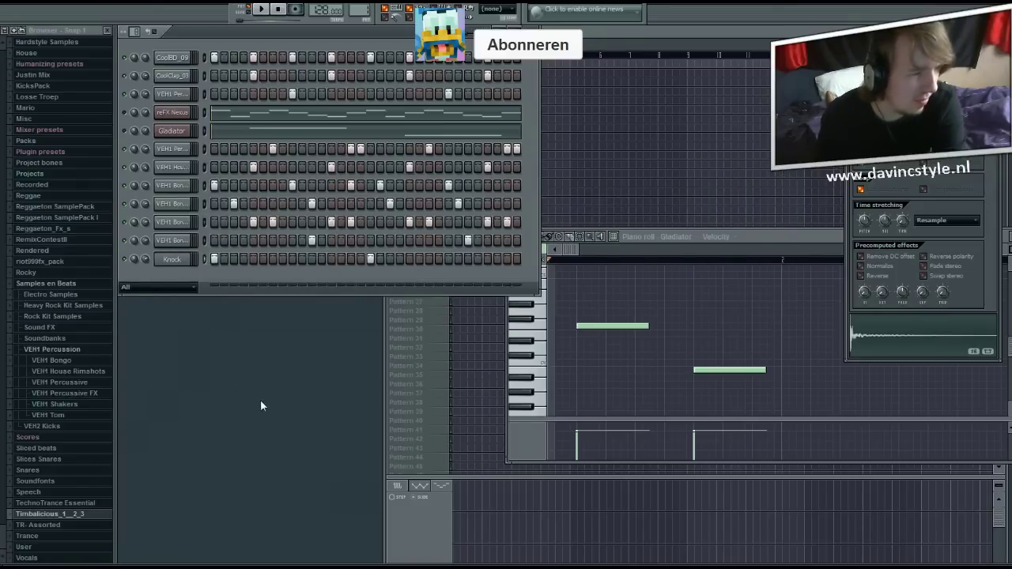
Add a second reFX Nexus channel and try the AR Finest TranceStuff preset from the XP Dance Vol.2 category.
key(alt+c)
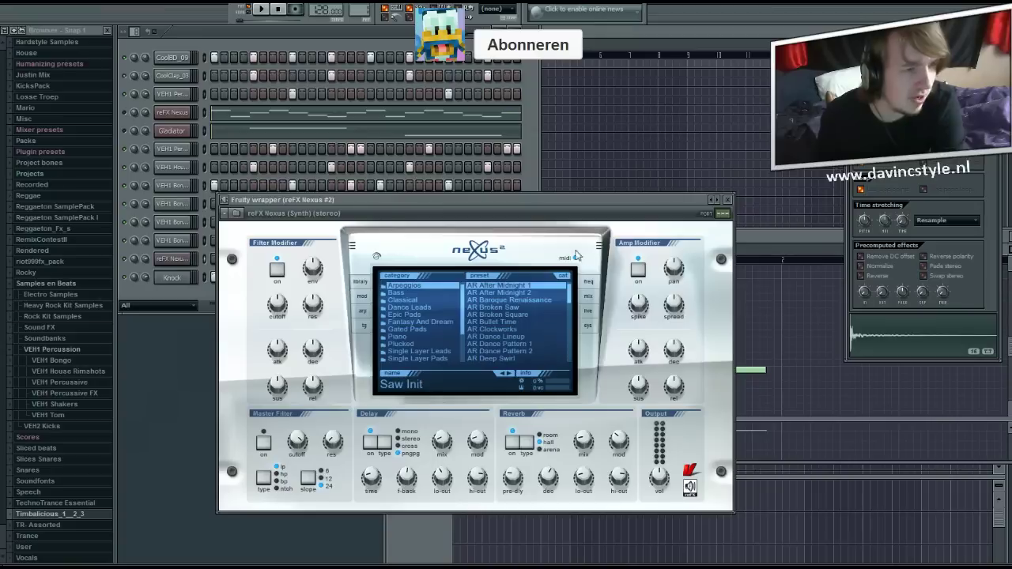
click(409, 343)
scroll(414, 338, down, 2)
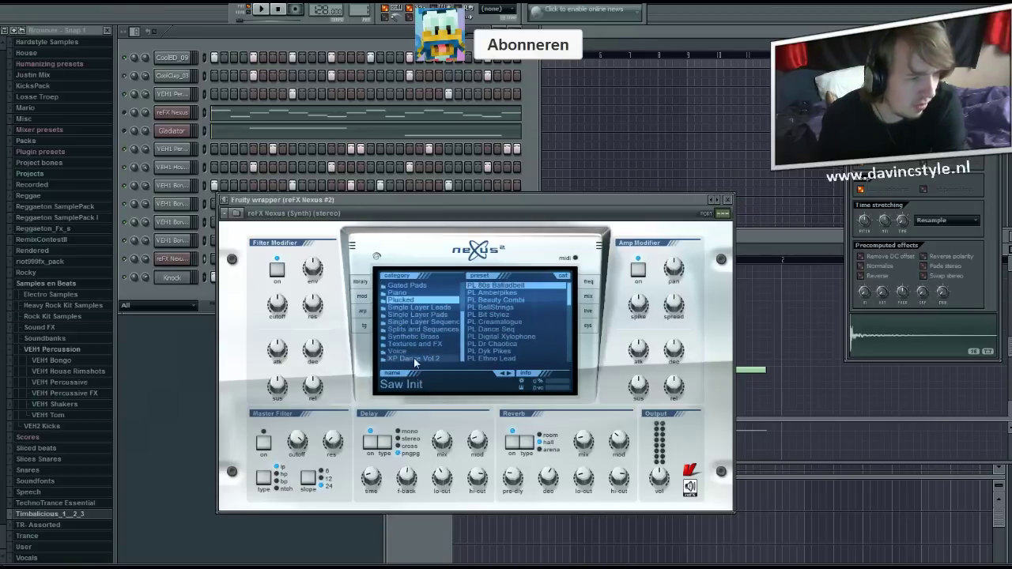
click(414, 359)
click(494, 340)
scroll(496, 303, down, 2)
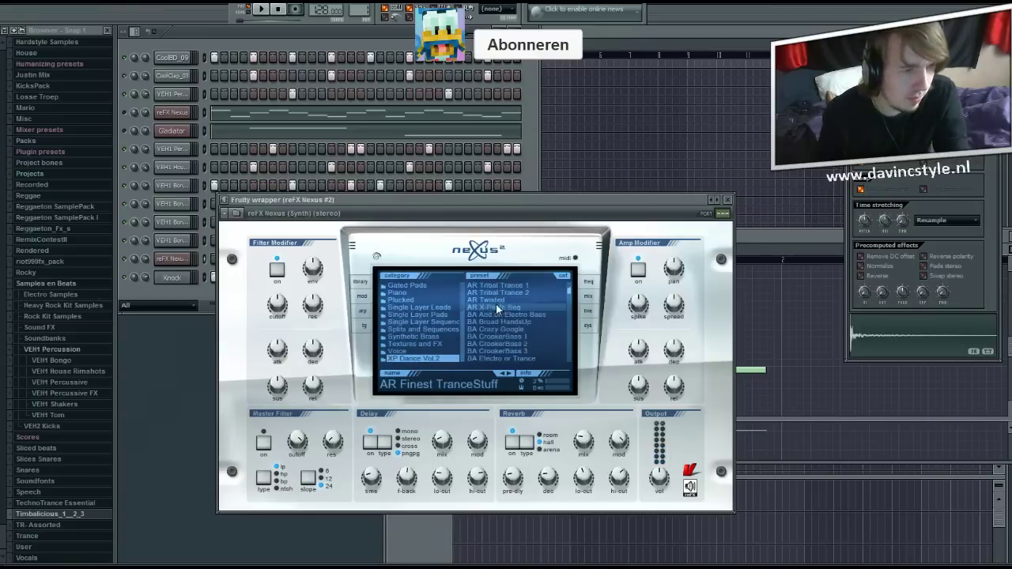
Audition further XP Dance Vol.2 presets, including BA CrookerBass 1, BA Plug and Play 1, DR Band Rezo and FX Sweep Machine.
scroll(495, 308, down, 1)
click(496, 317)
scroll(502, 340, down, 4)
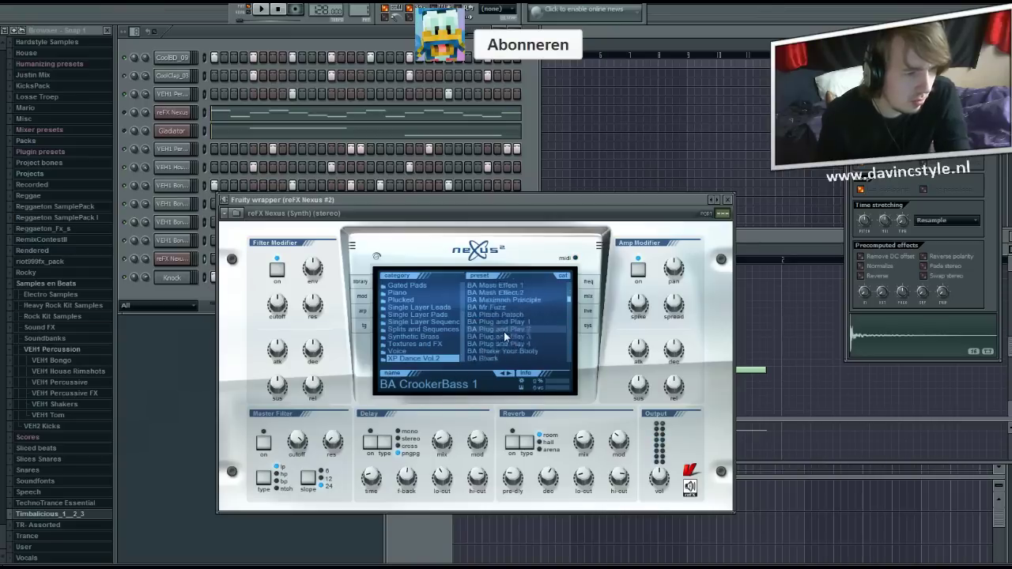
click(504, 328)
scroll(504, 332, down, 1)
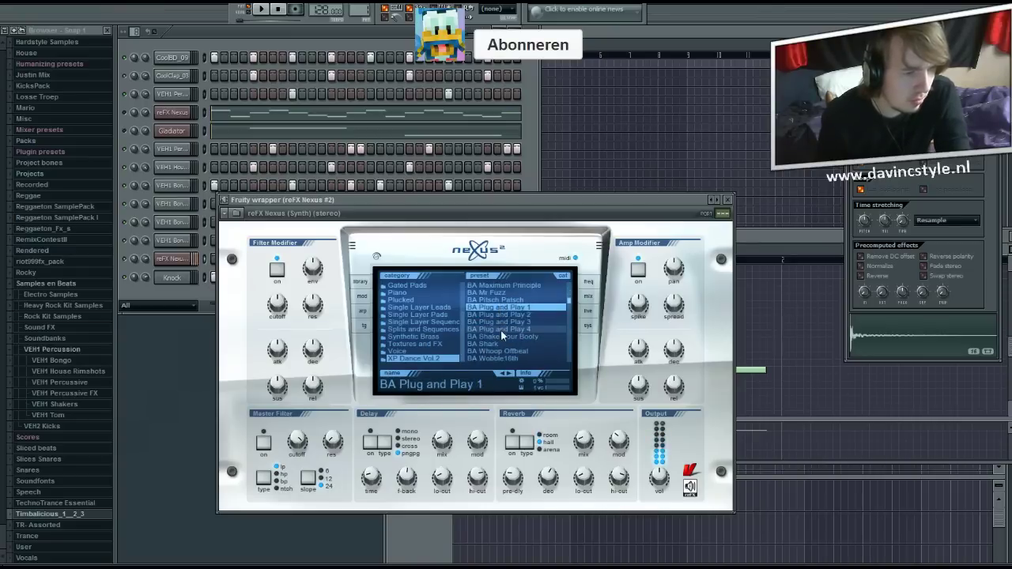
scroll(502, 336, down, 2)
click(498, 336)
scroll(497, 336, down, 3)
click(496, 329)
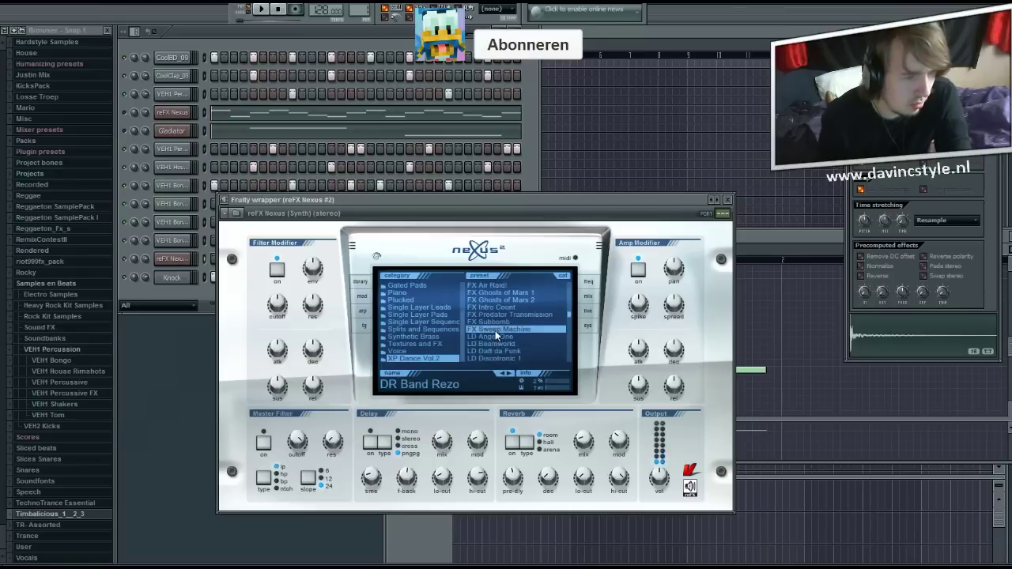
Load the LD Discotronic 1 preset in the second Nexus and close the synth window.
scroll(495, 330, down, 3)
click(495, 331)
click(501, 322)
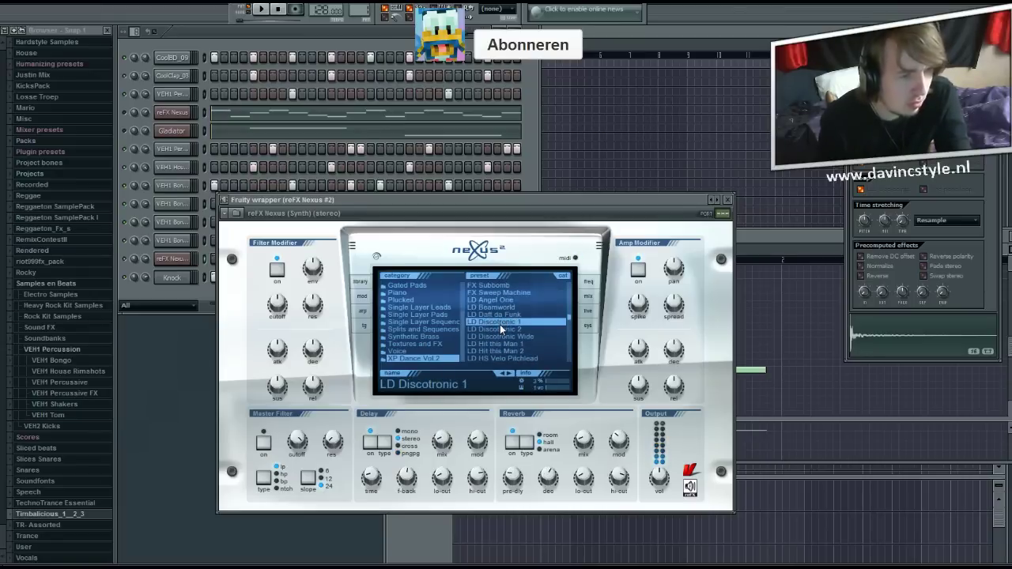
click(729, 200)
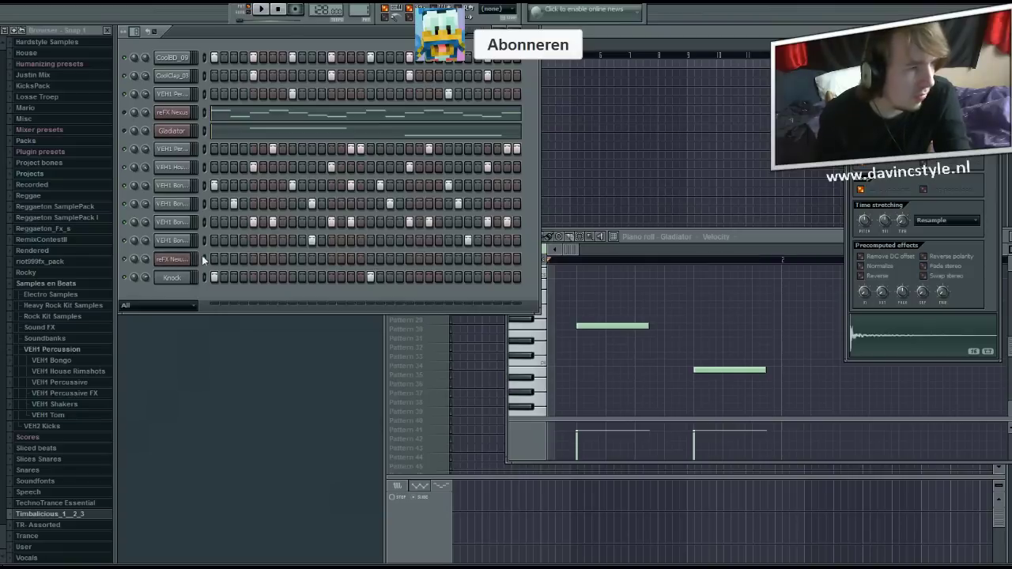
Place a C note at the start of the second Nexus channel's piano roll and shorten it to one step against playback.
click(202, 257)
drag(555, 363, 556, 364)
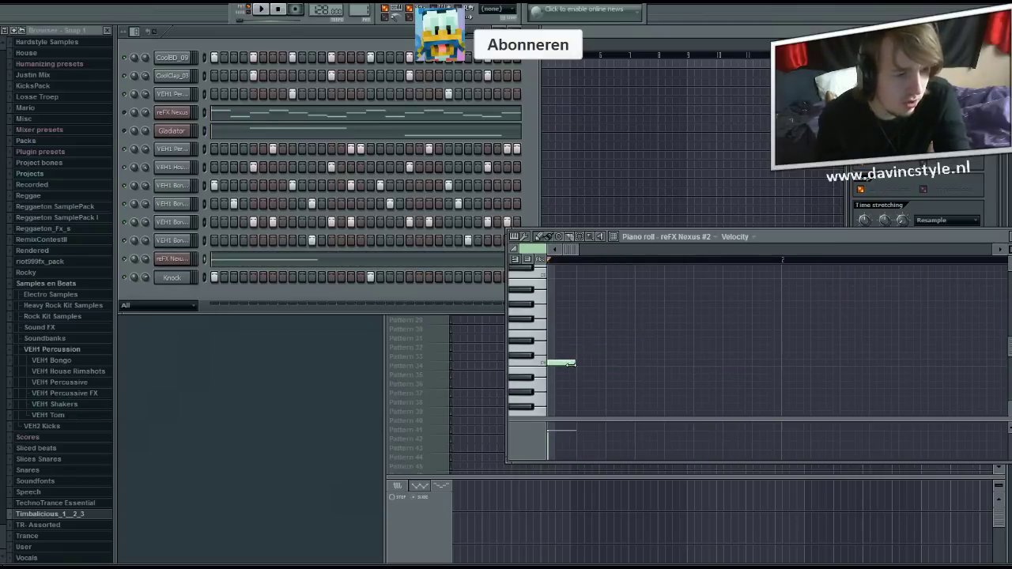
click(263, 9)
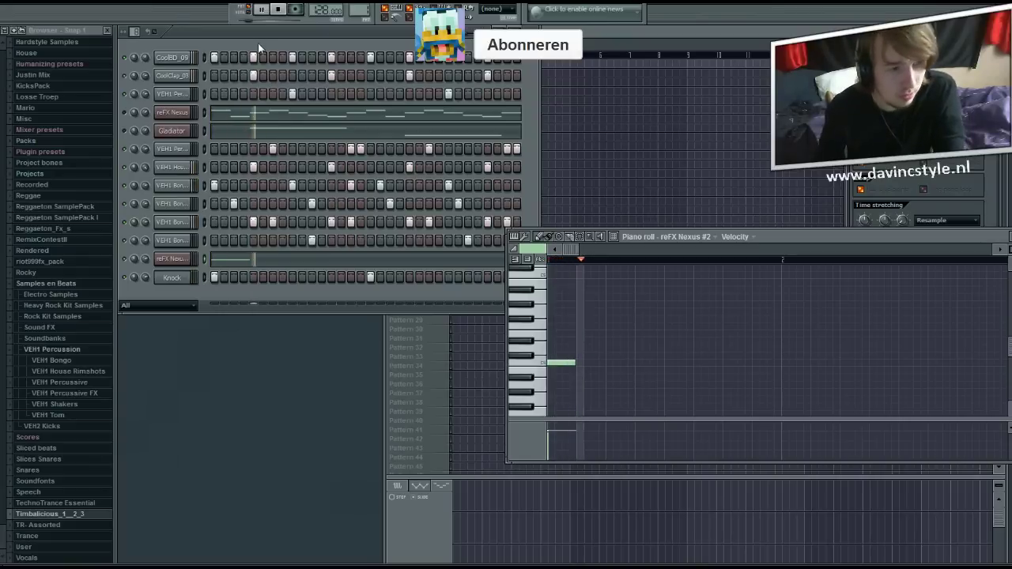
drag(575, 365, 561, 364)
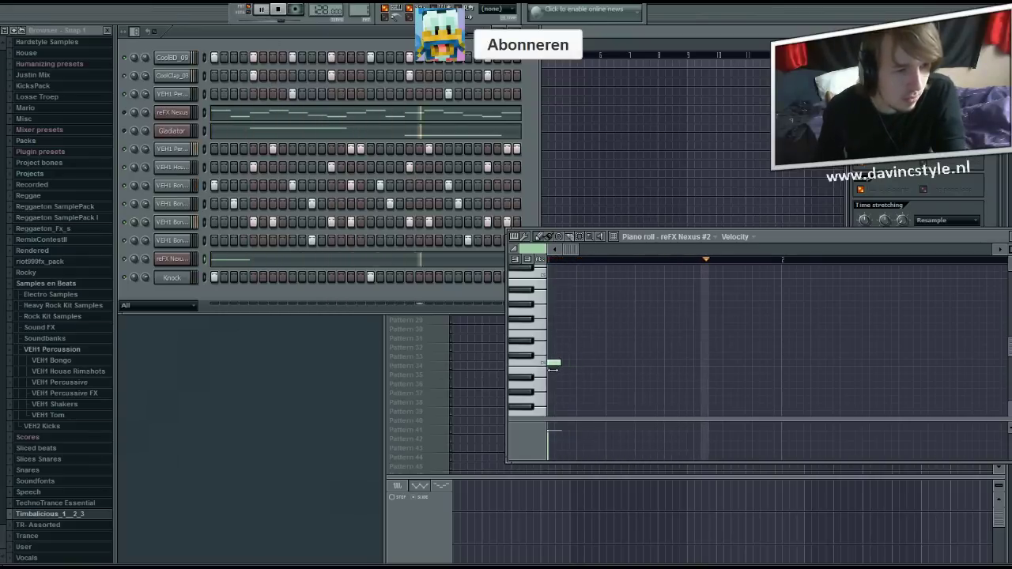
click(178, 259)
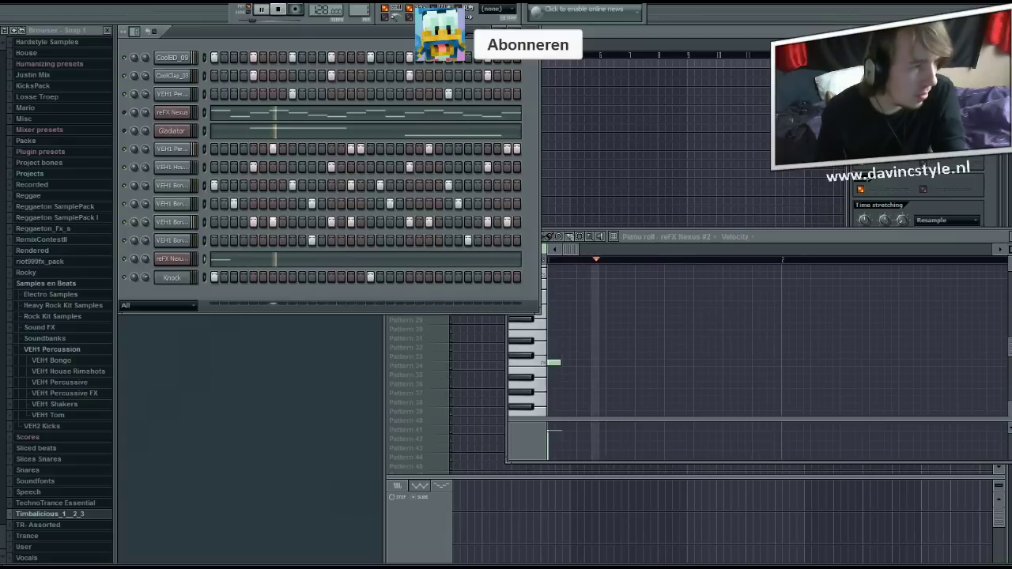
click(554, 362)
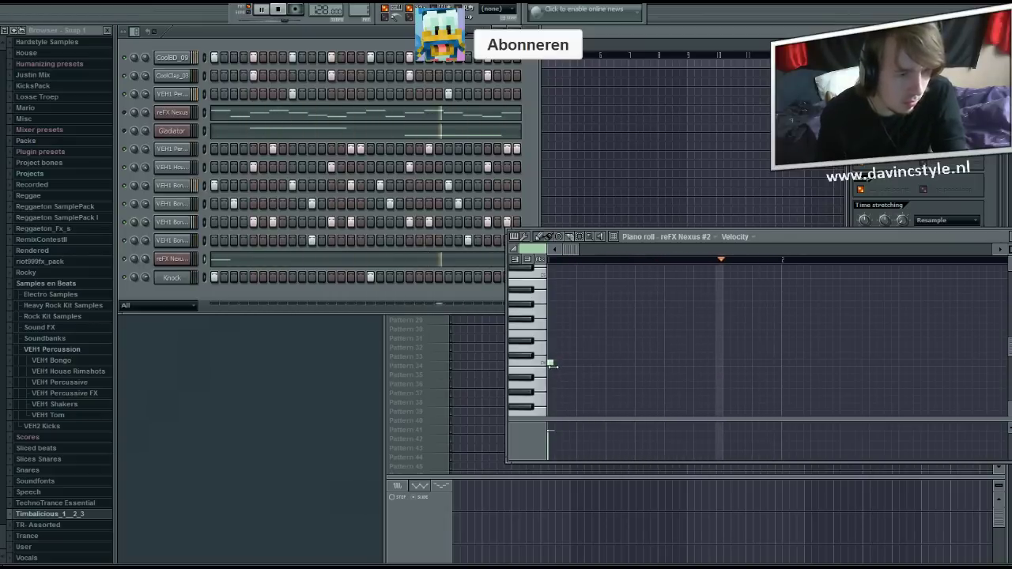
Continue the second Nexus melody with one-step notes: C on steps 3 and 5, A# on step 9, G# on step 13, F# on step 15.
click(563, 362)
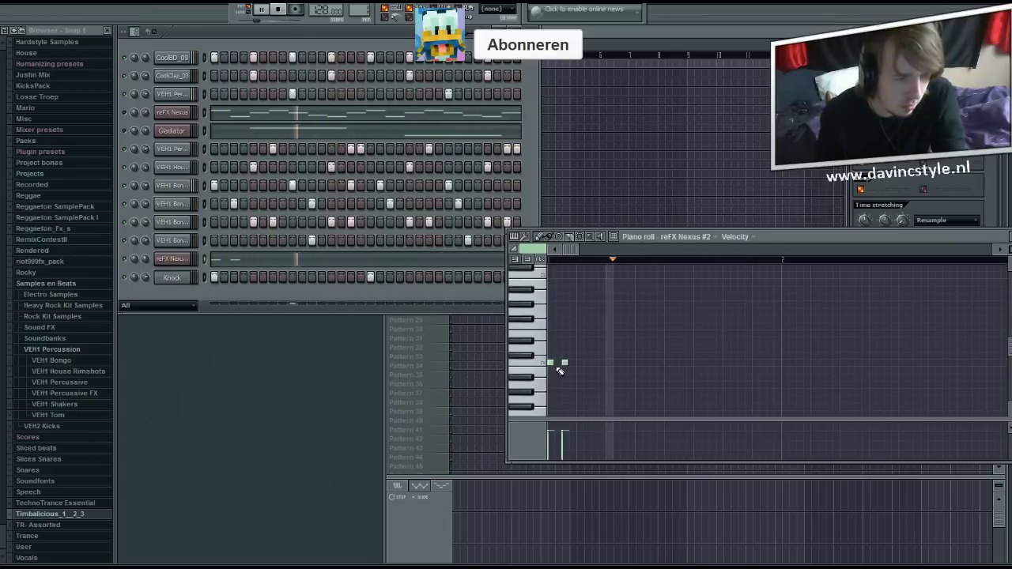
click(579, 362)
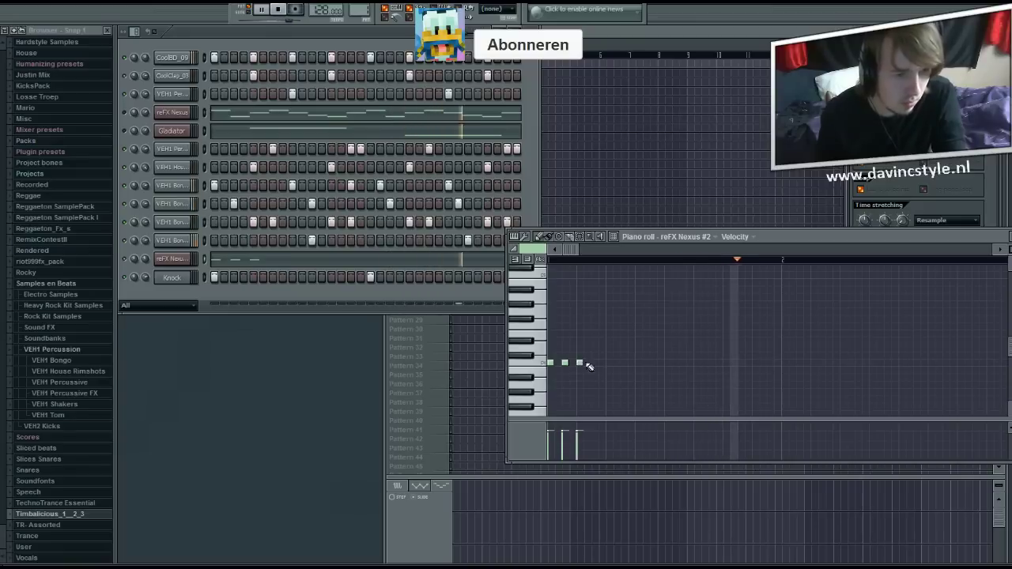
click(609, 380)
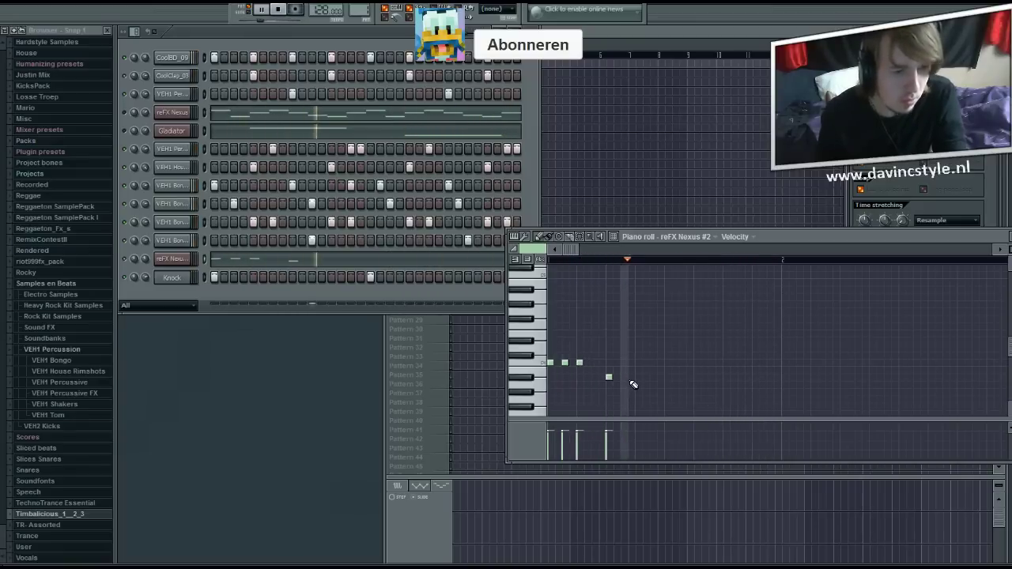
click(638, 392)
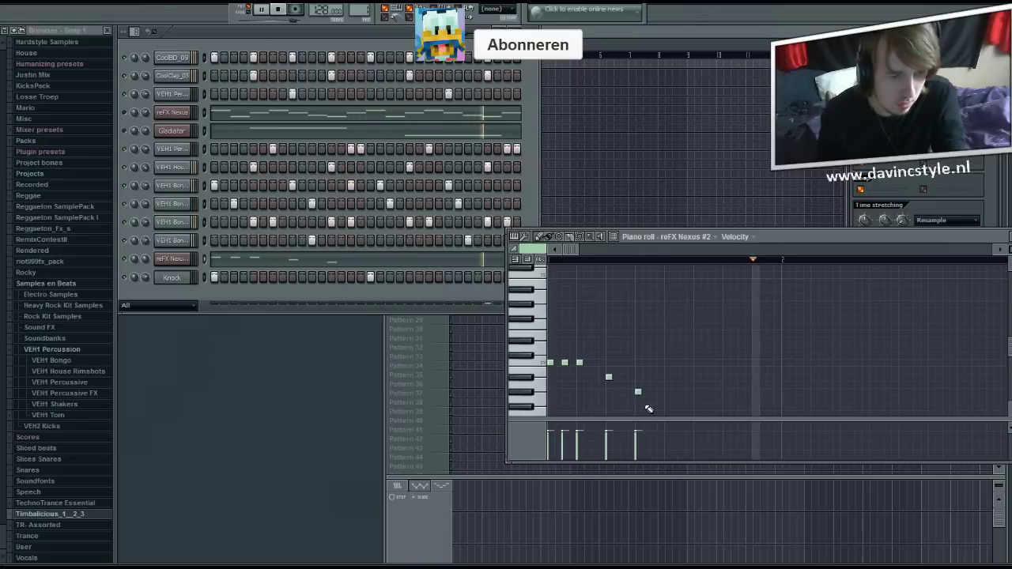
click(652, 406)
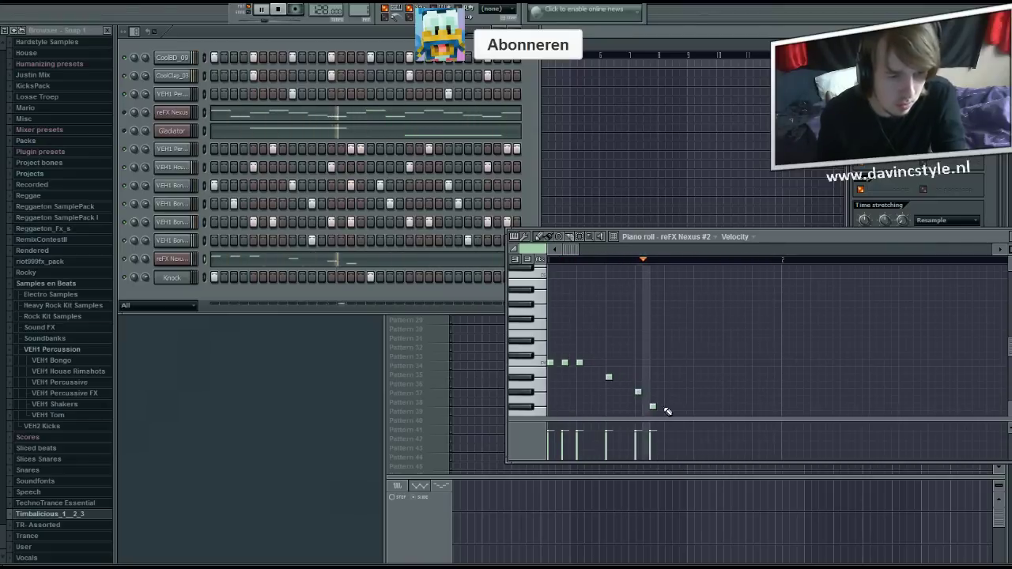
click(667, 406)
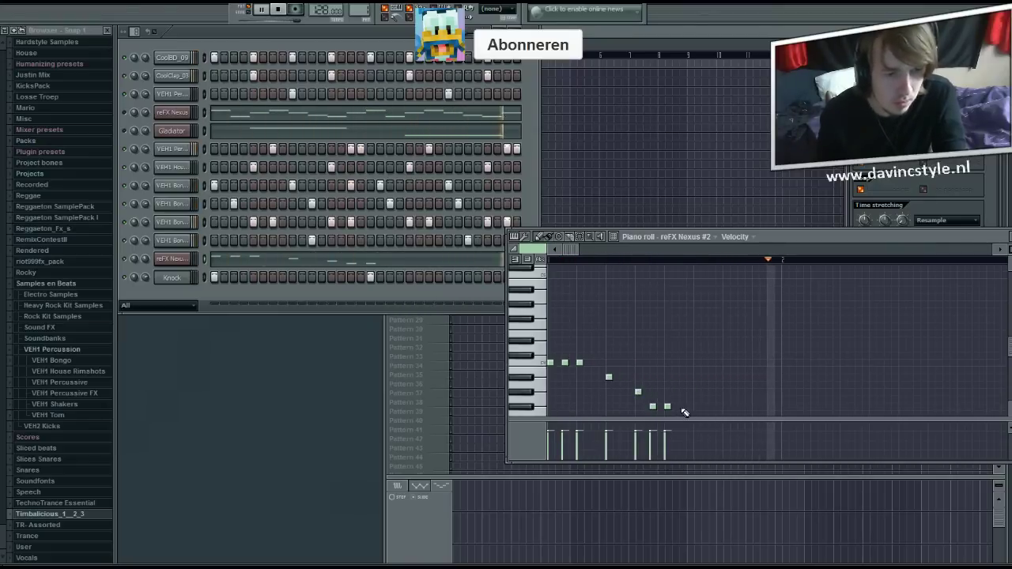
click(681, 406)
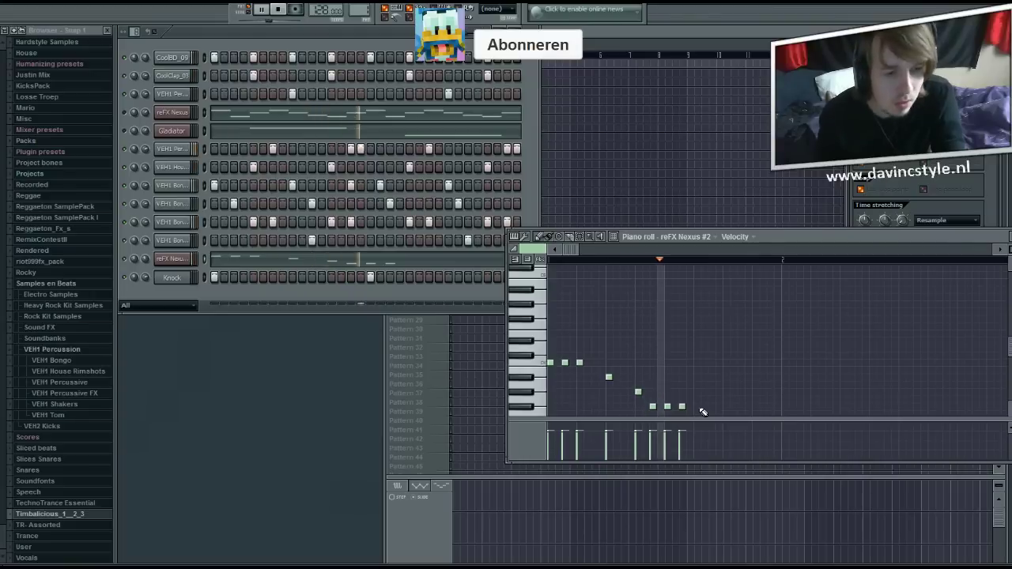
right_click(682, 406)
right_click(667, 406)
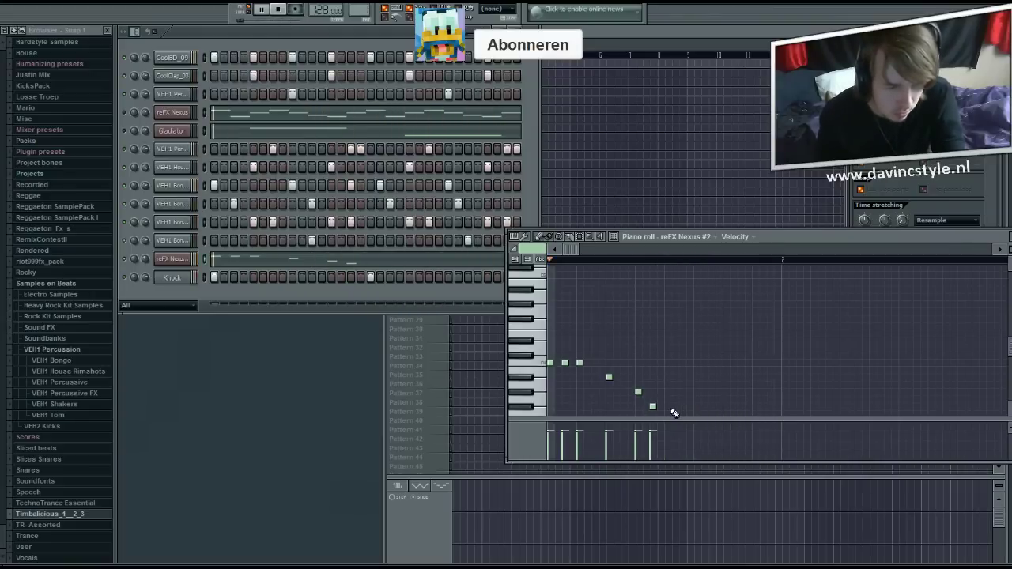
Place two more low F# notes on steps 19 and 22, lengthening the second one to two steps.
click(689, 406)
click(712, 407)
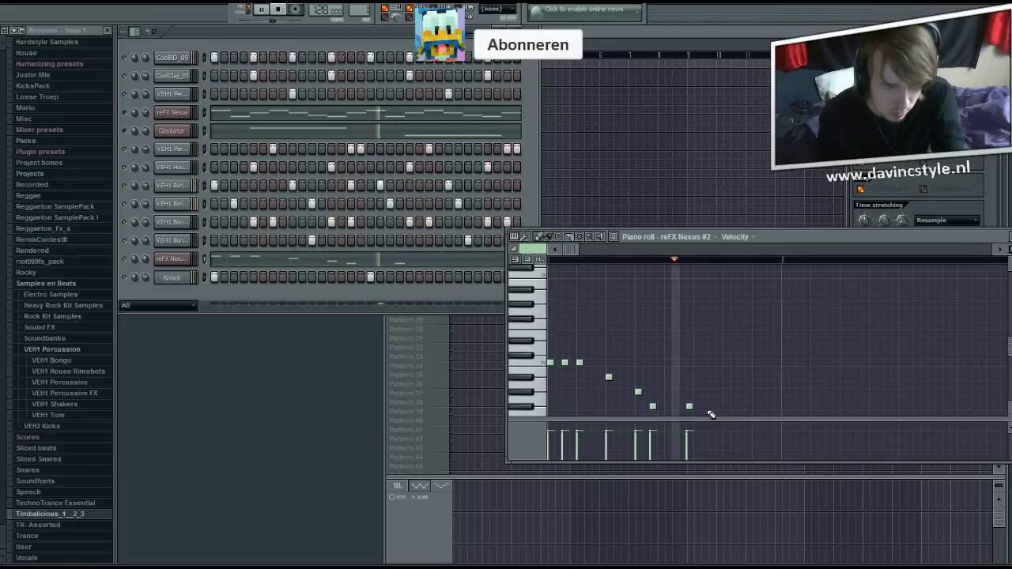
drag(690, 406, 703, 407)
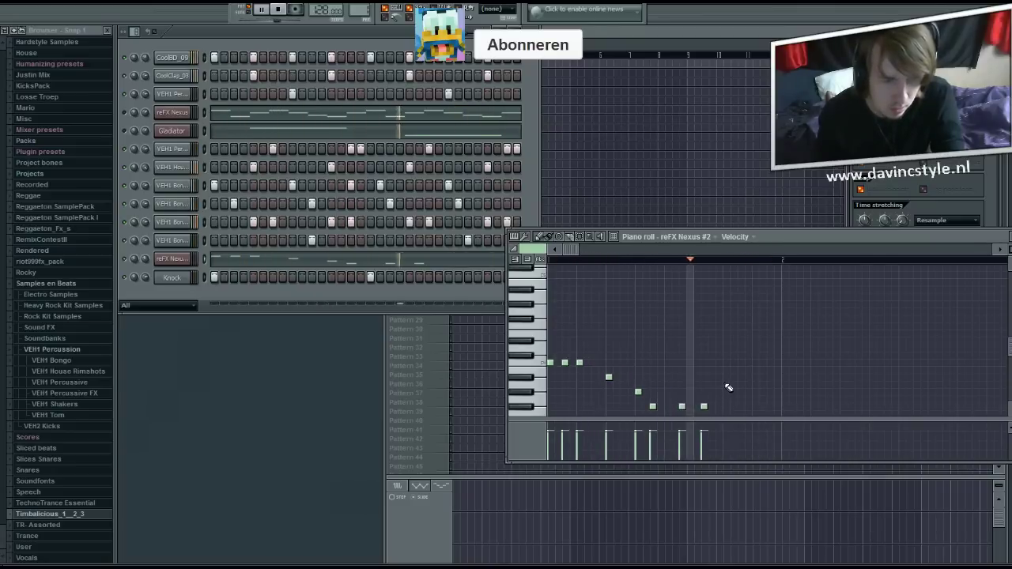
drag(707, 407, 715, 406)
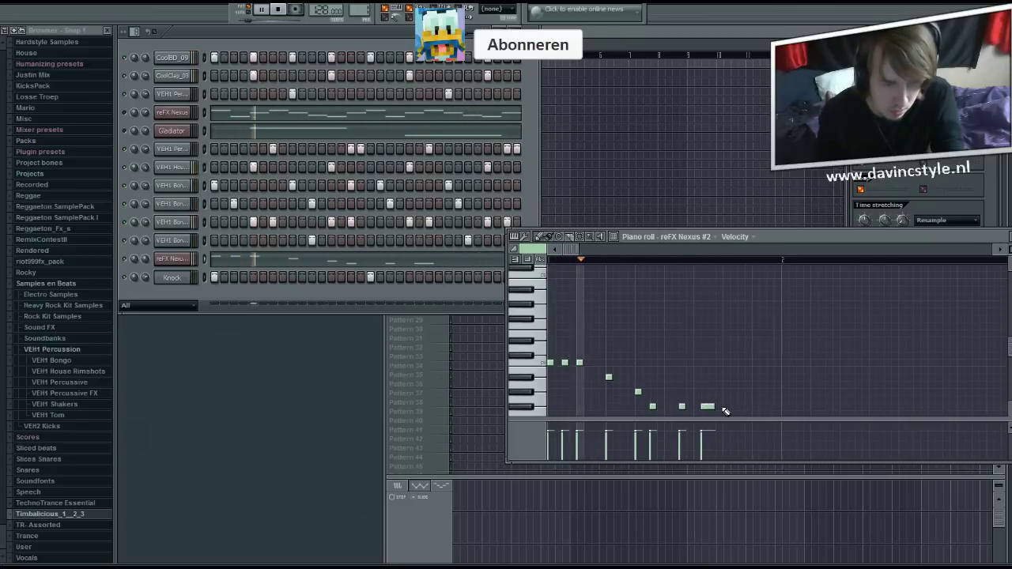
click(726, 407)
click(740, 407)
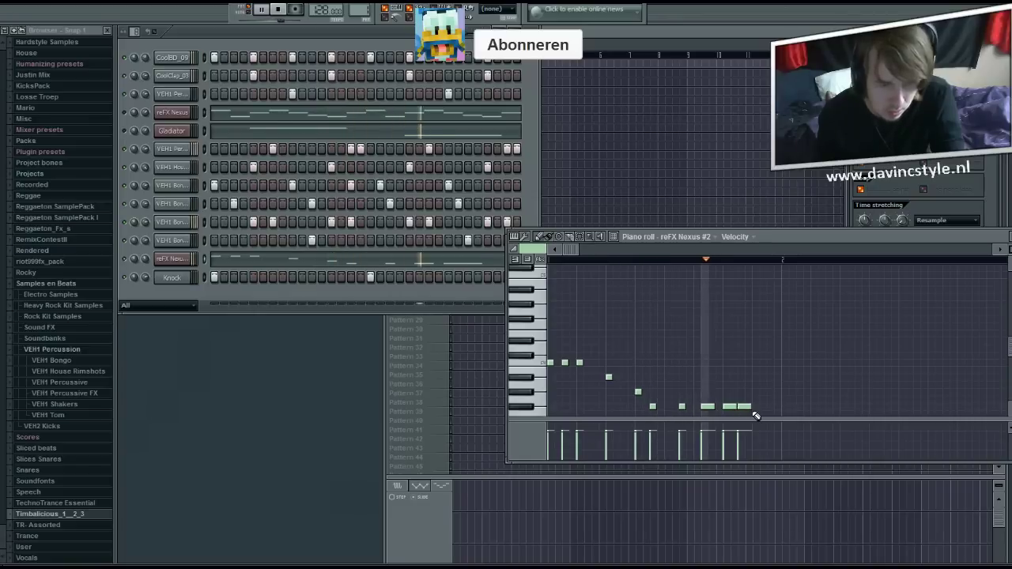
right_click(743, 406)
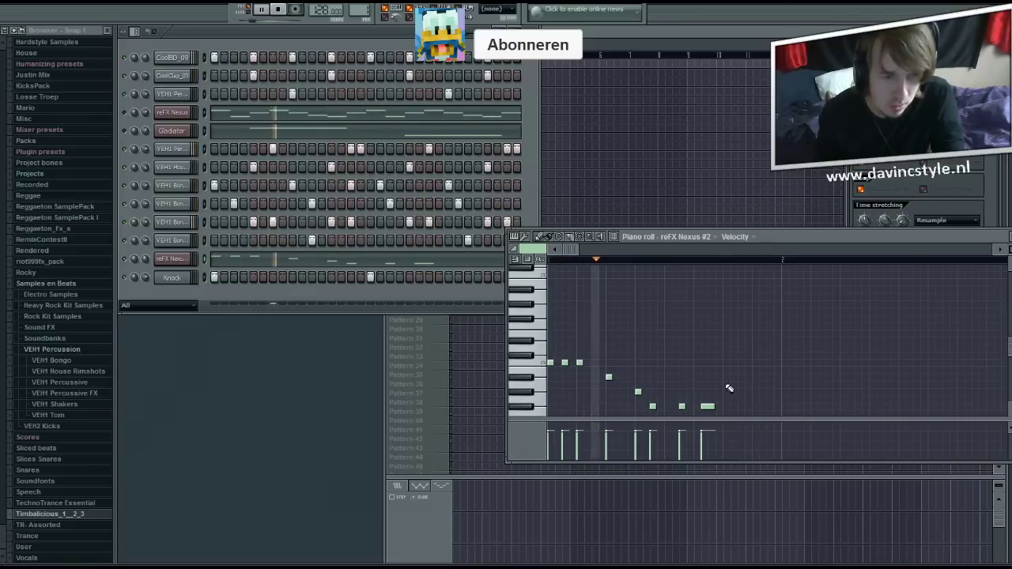
Add one-step high G# notes on steps 25, 27, 29 and 31, plus a D# on step 17.
drag(729, 406, 728, 307)
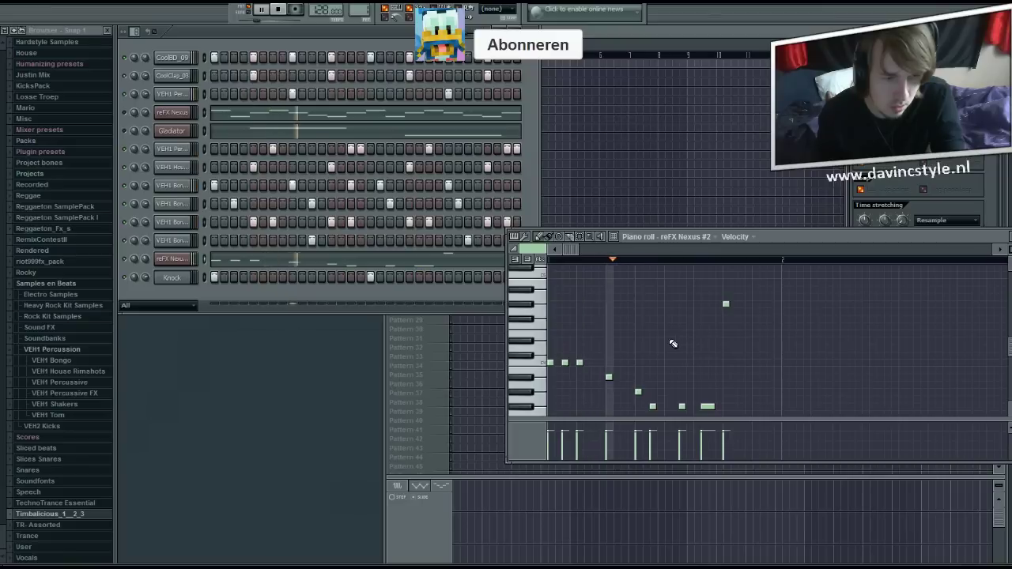
click(667, 340)
click(740, 304)
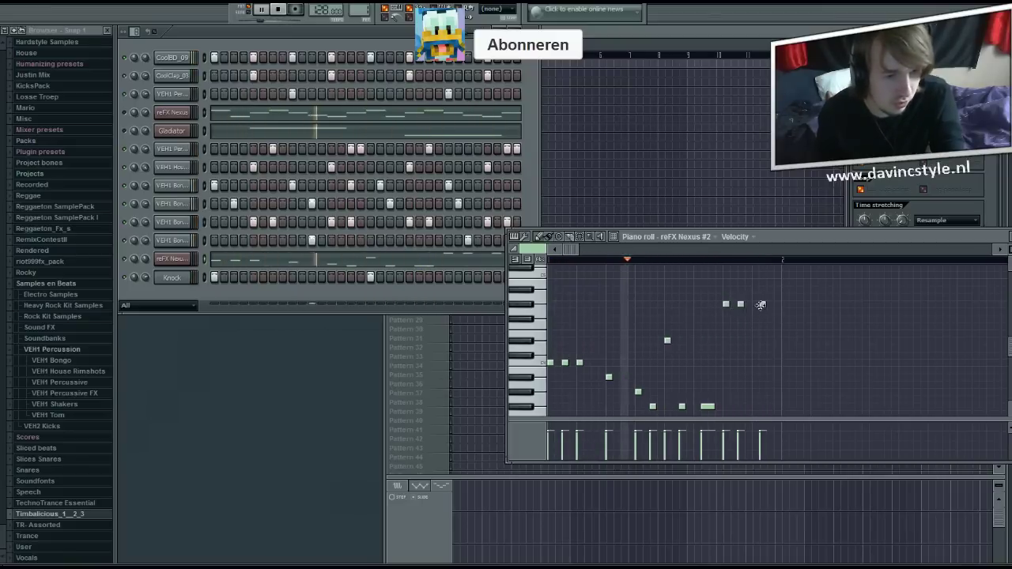
click(755, 304)
drag(756, 305, 769, 305)
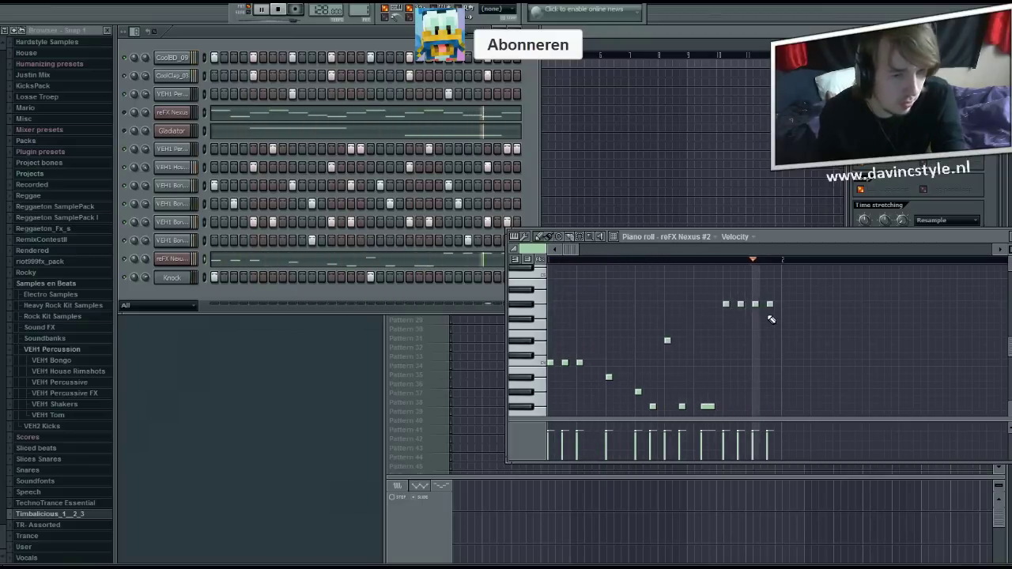
Replace the G# on step 29 with an F, add another F on step 32, and close the piano roll.
click(755, 325)
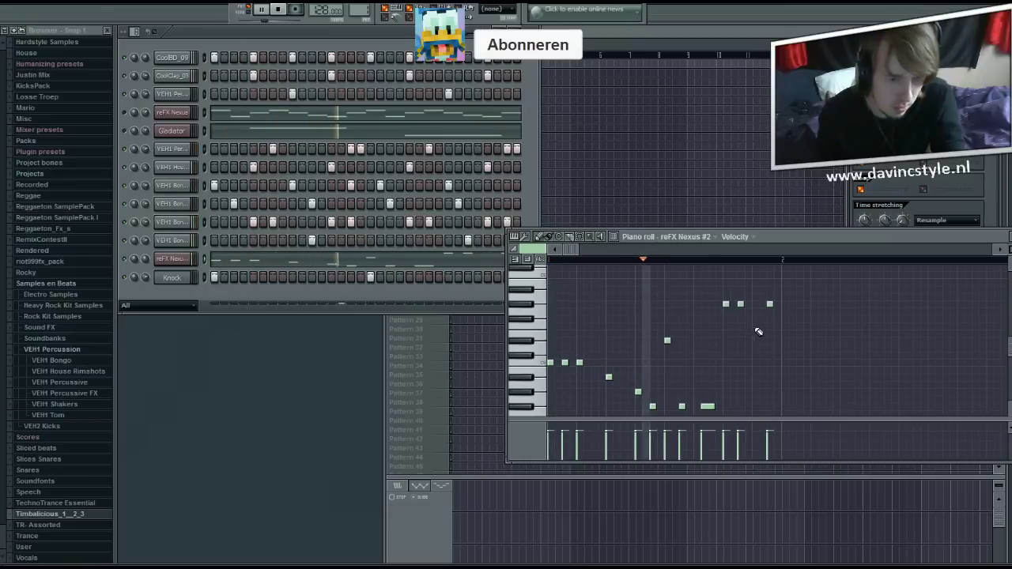
click(777, 326)
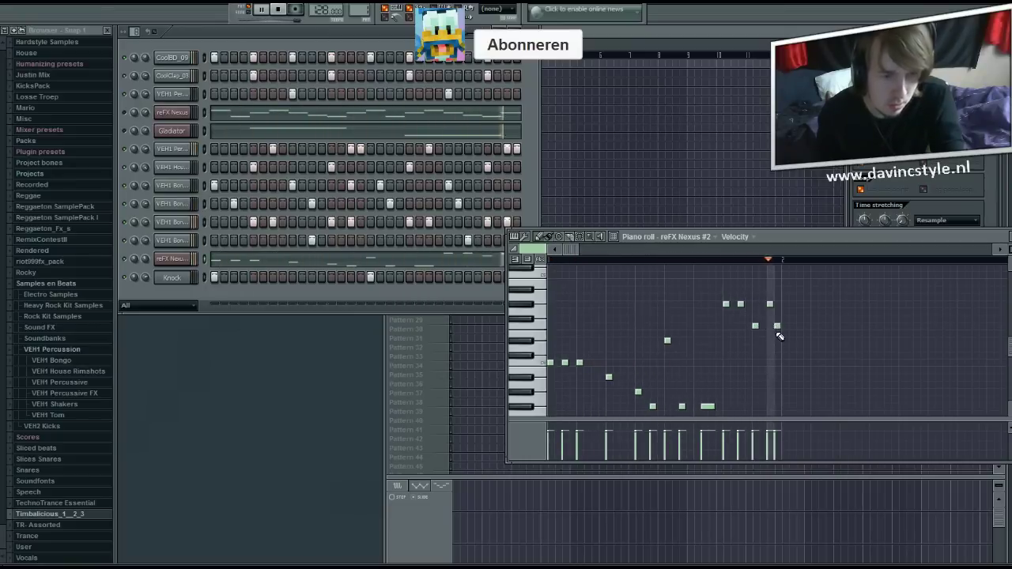
key(F7)
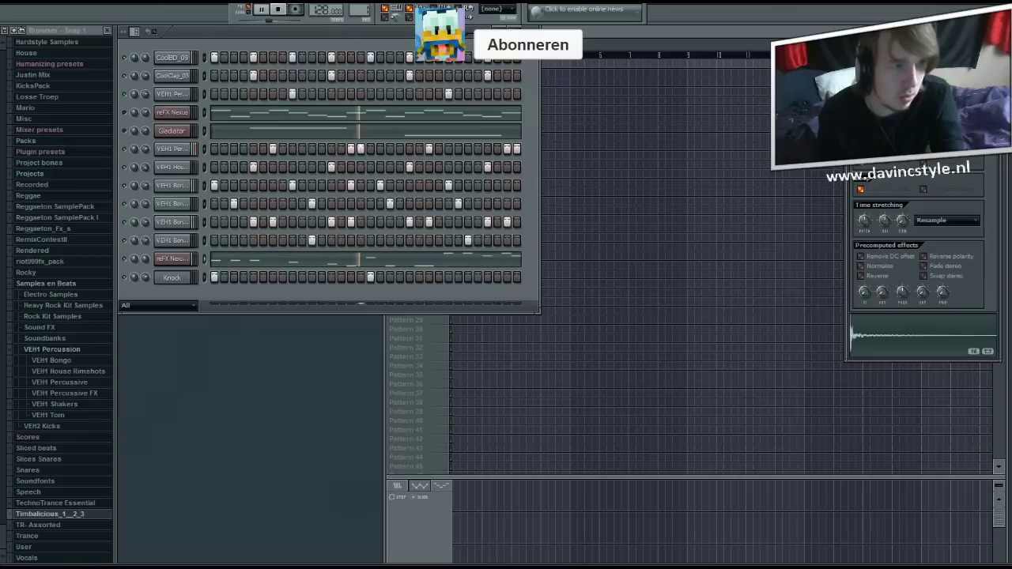
click(278, 10)
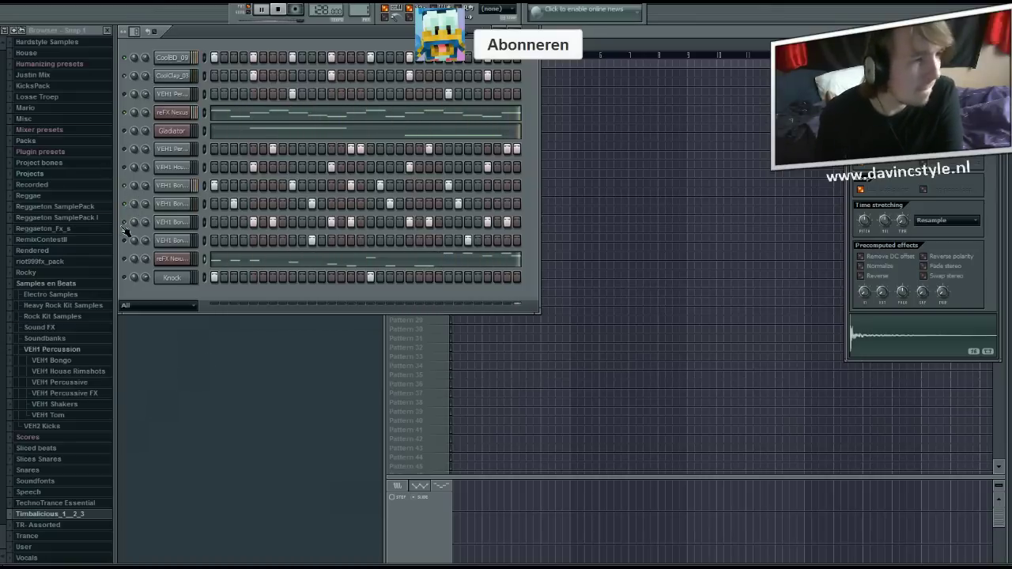
Add the dub_clip1 sample from the Reggae folder's reggaefx and vocals collection as a new channel and enable its first step.
click(50, 239)
click(55, 254)
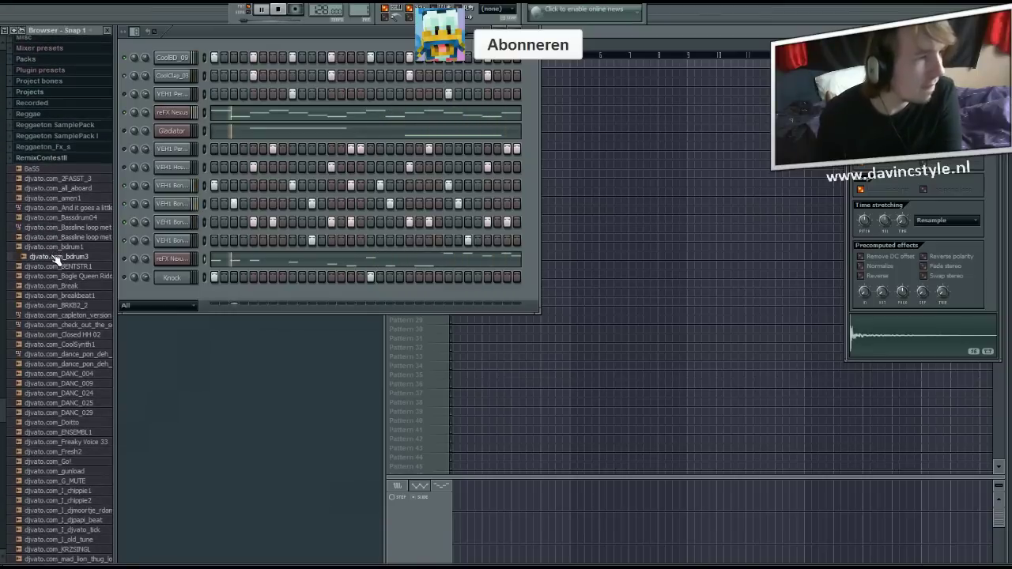
scroll(35, 261, up, 5)
click(36, 231)
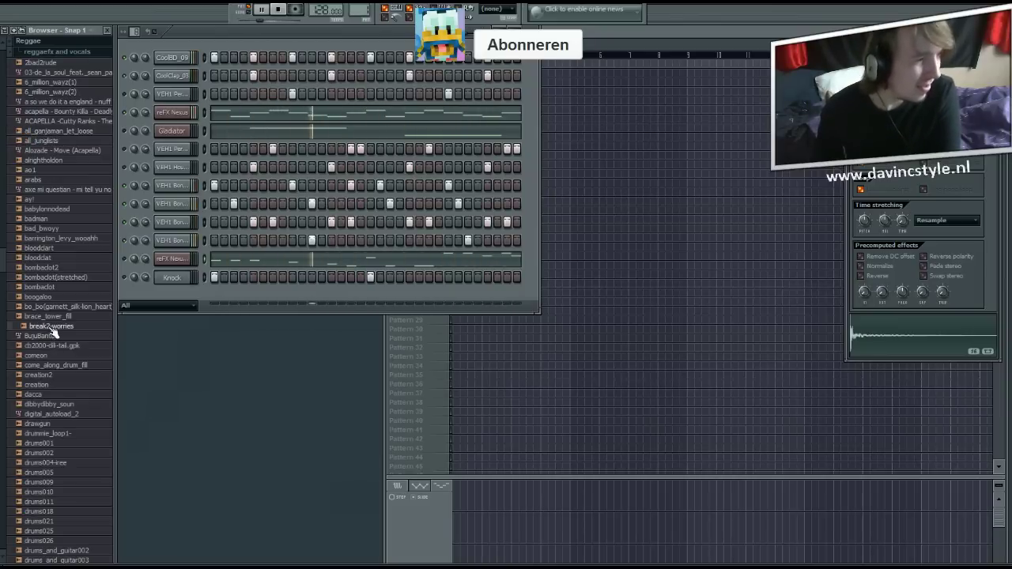
scroll(50, 351, down, 1)
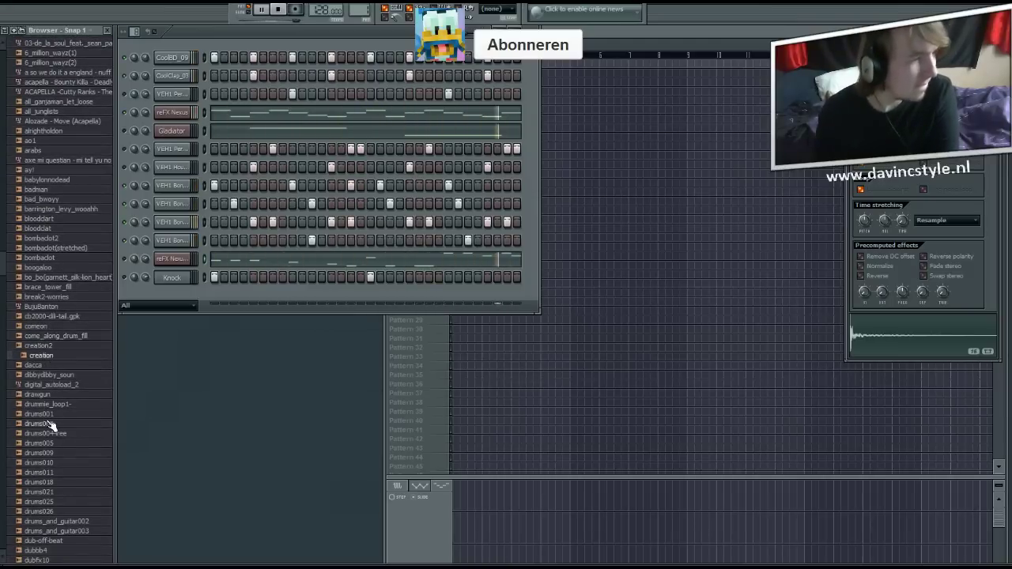
scroll(48, 425, down, 10)
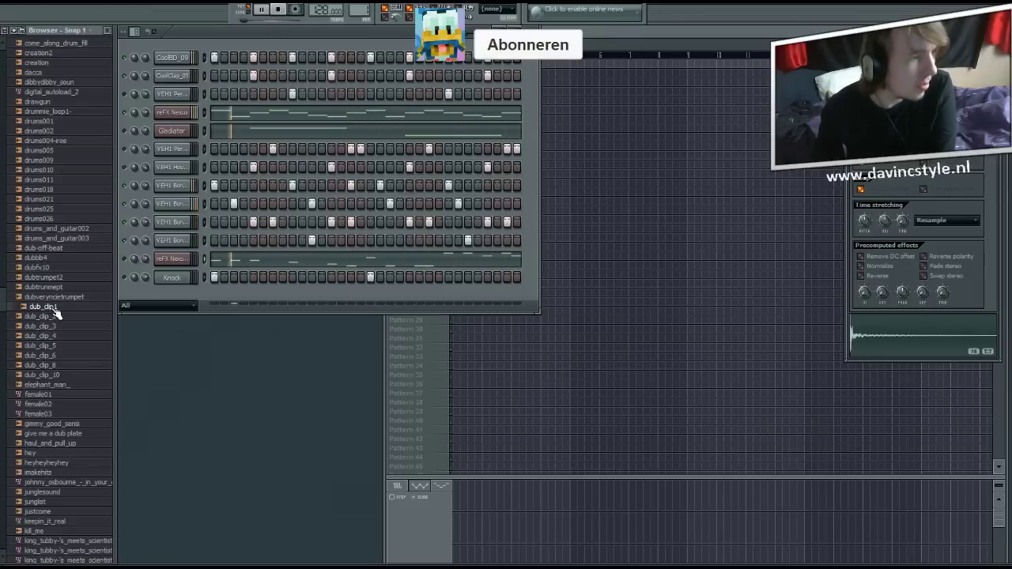
drag(184, 297, 184, 299)
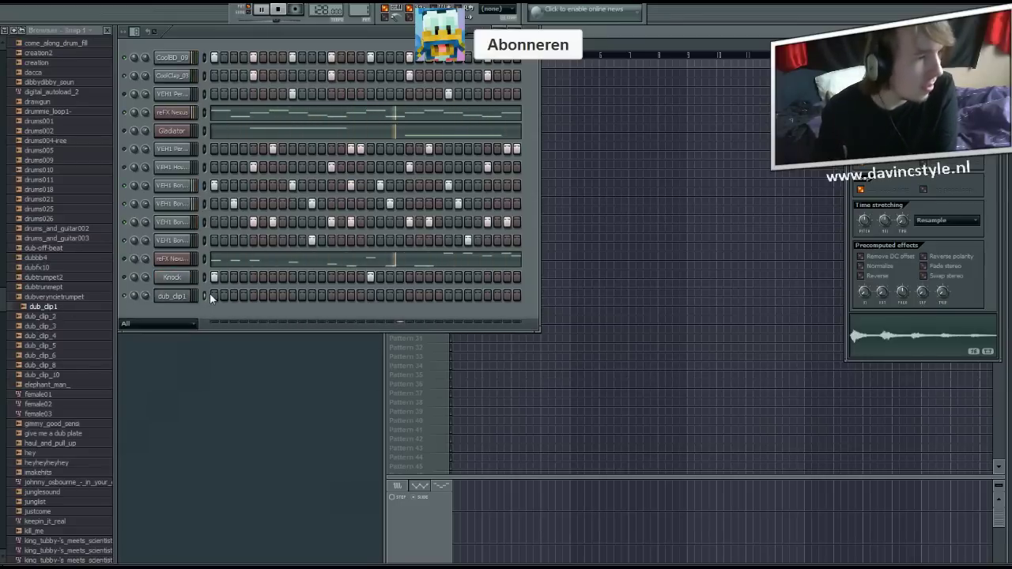
Add the hey sample as a new channel hitting every fourth step from step 1, and give the third channel the same rhythm.
scroll(61, 363, down, 2)
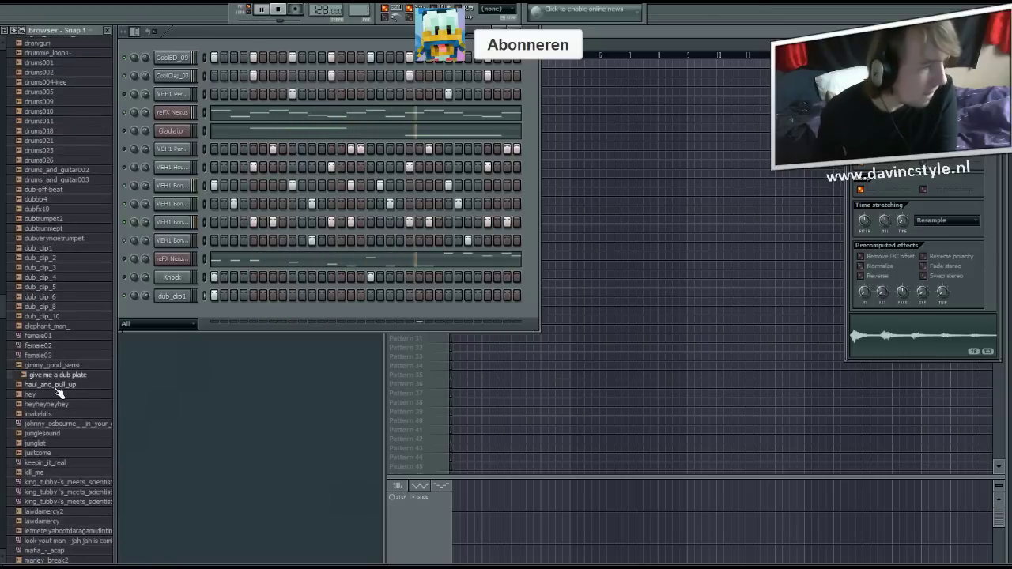
drag(32, 394, 178, 312)
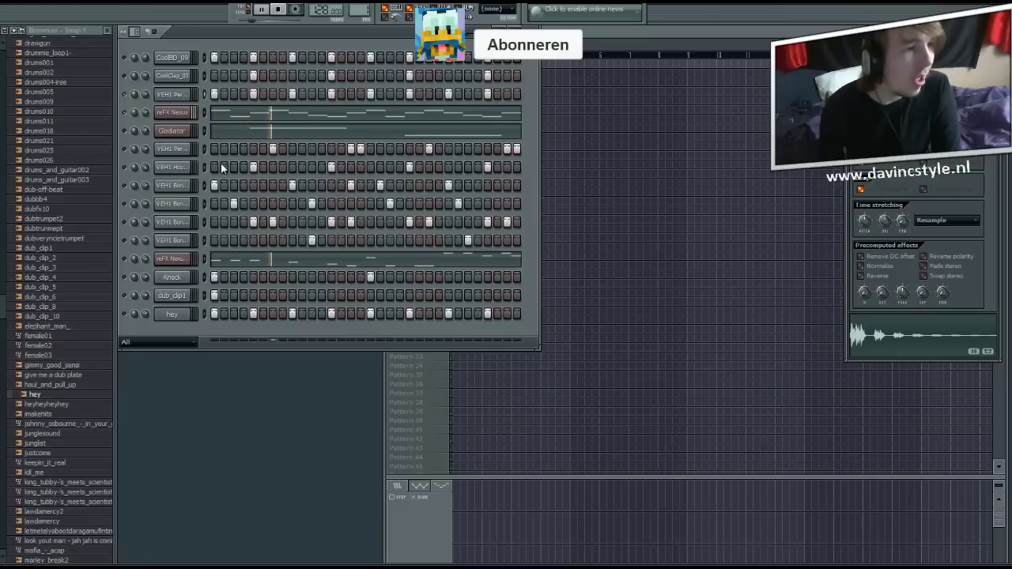
click(273, 93)
click(461, 94)
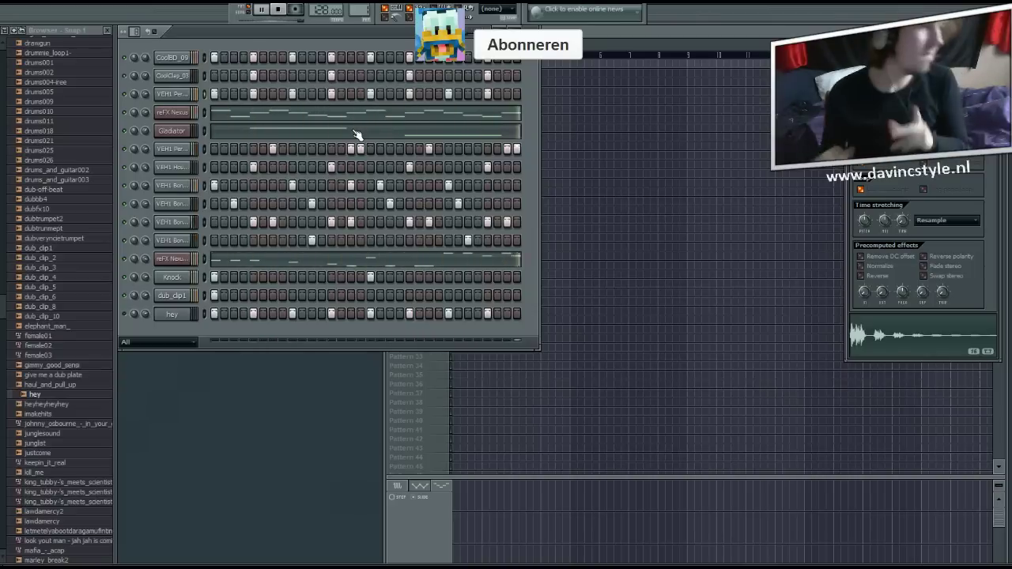
click(279, 11)
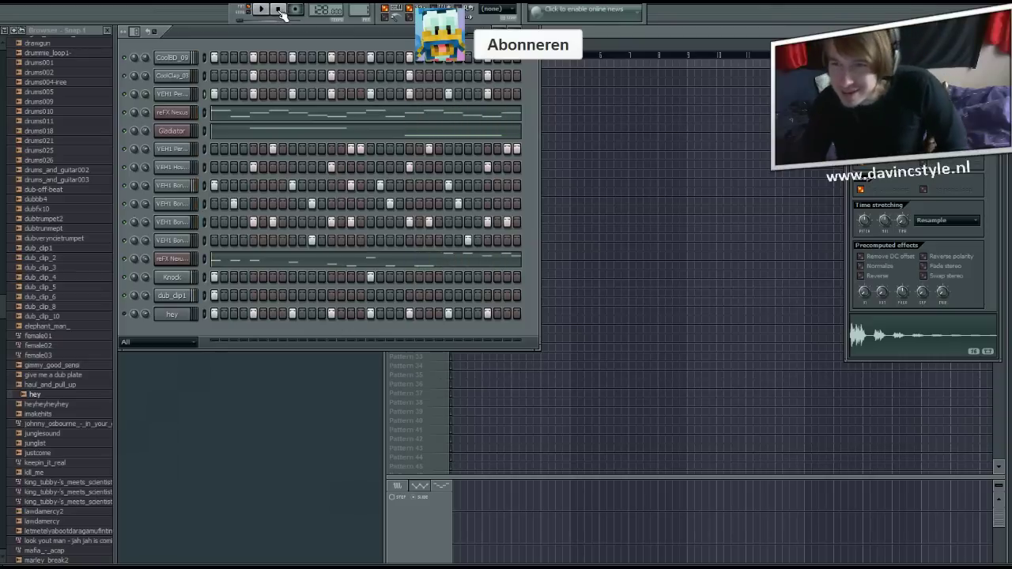